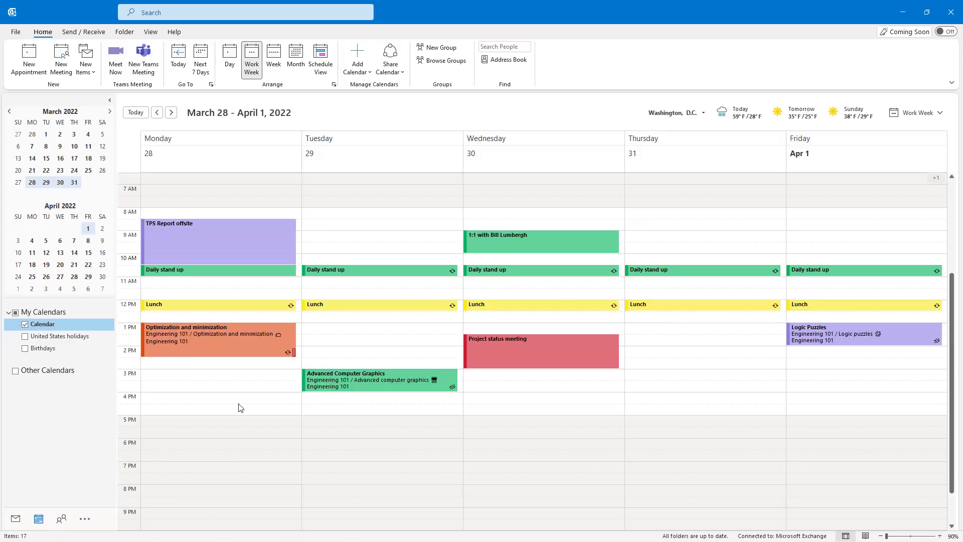
Turn on End early shortening: 5 minutes under an hour, 10 minutes for hour-long meetings.
{"action": "left_click", "coordinate": [165, 301]}
{"action": "left_click", "coordinate": [15, 31]}
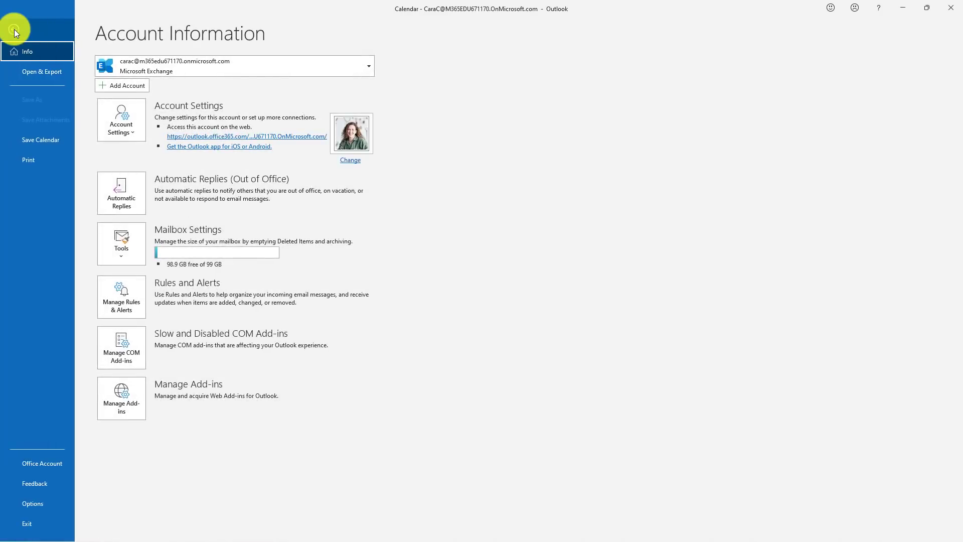
{"action": "left_click", "coordinate": [59, 504]}
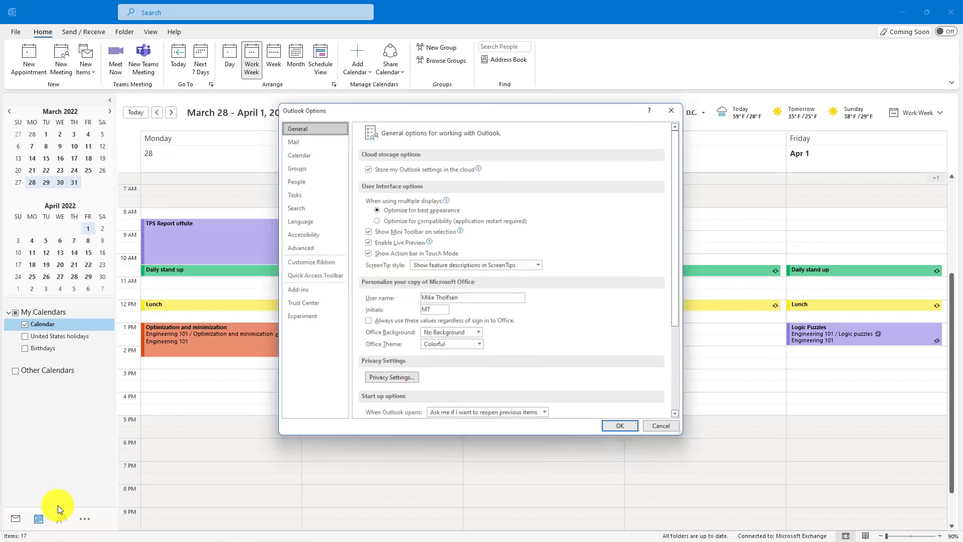
{"action": "left_click", "coordinate": [332, 153]}
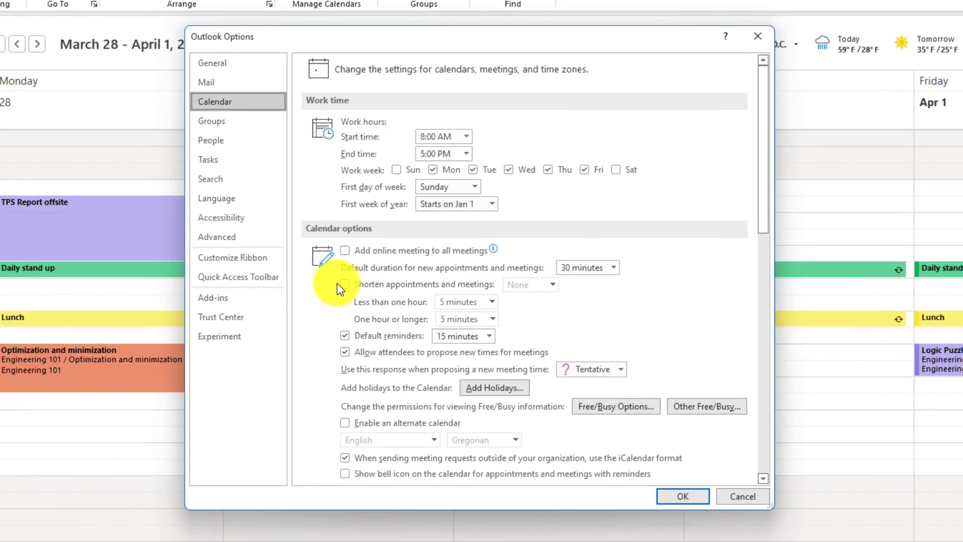
{"action": "left_click", "coordinate": [346, 284]}
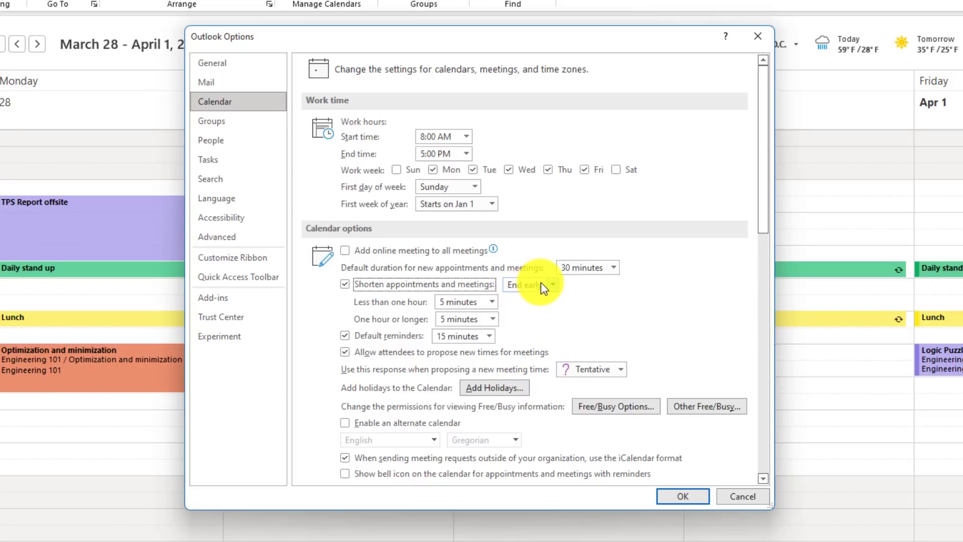
{"action": "left_click", "coordinate": [444, 319]}
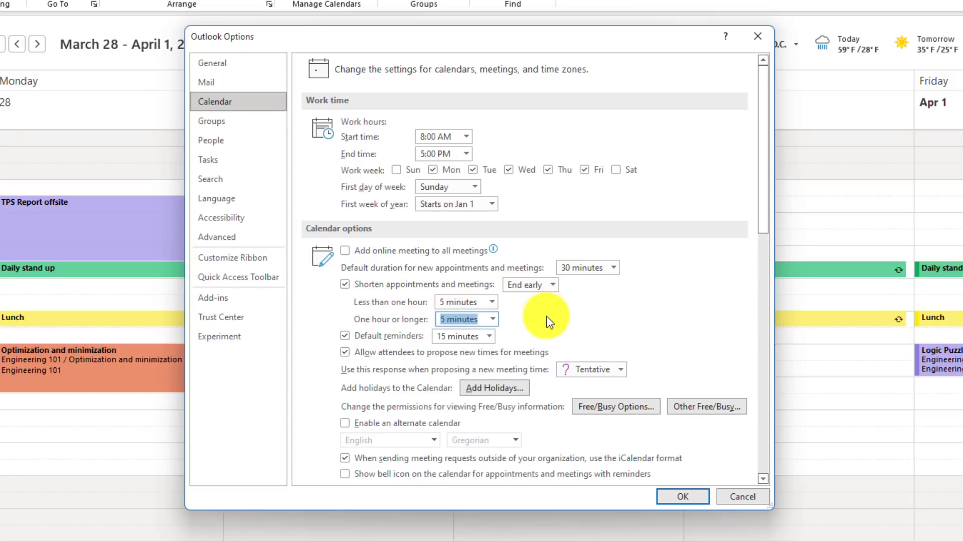
{"action": "left_click", "coordinate": [493, 320]}
{"action": "left_click", "coordinate": [474, 359]}
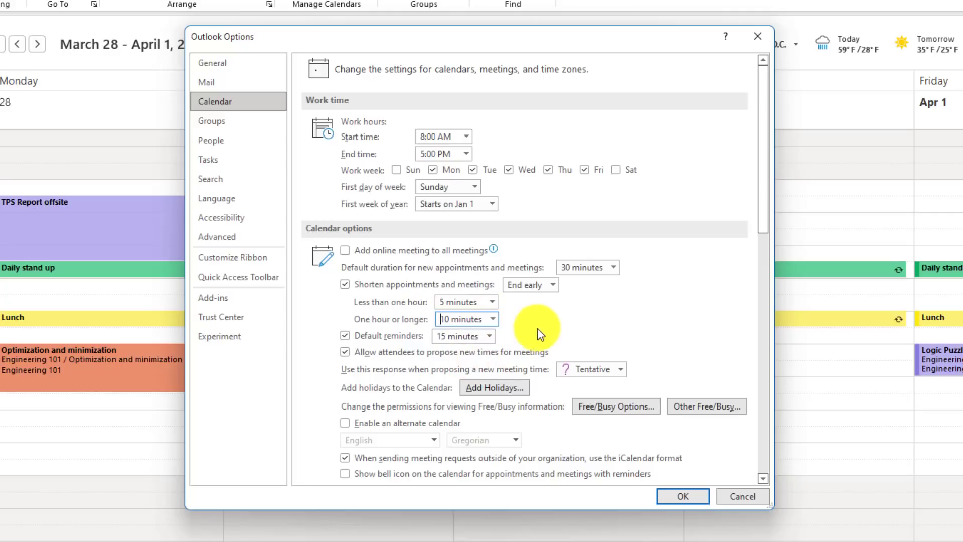
{"action": "left_click", "coordinate": [547, 285]}
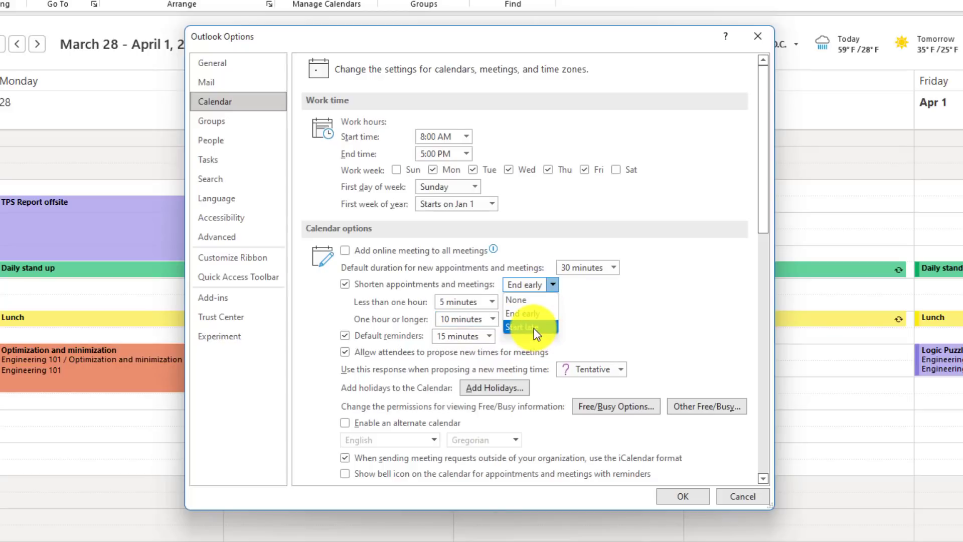
{"action": "left_click", "coordinate": [567, 313]}
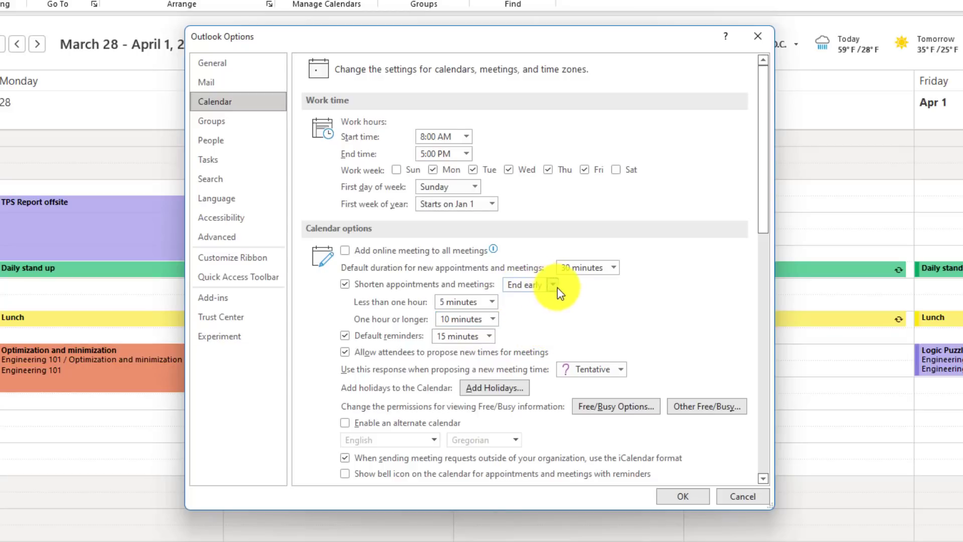
Save the calendar options, then start a new meeting for Mon 3/28/2022 at 11:00 AM.
{"action": "left_click", "coordinate": [688, 494]}
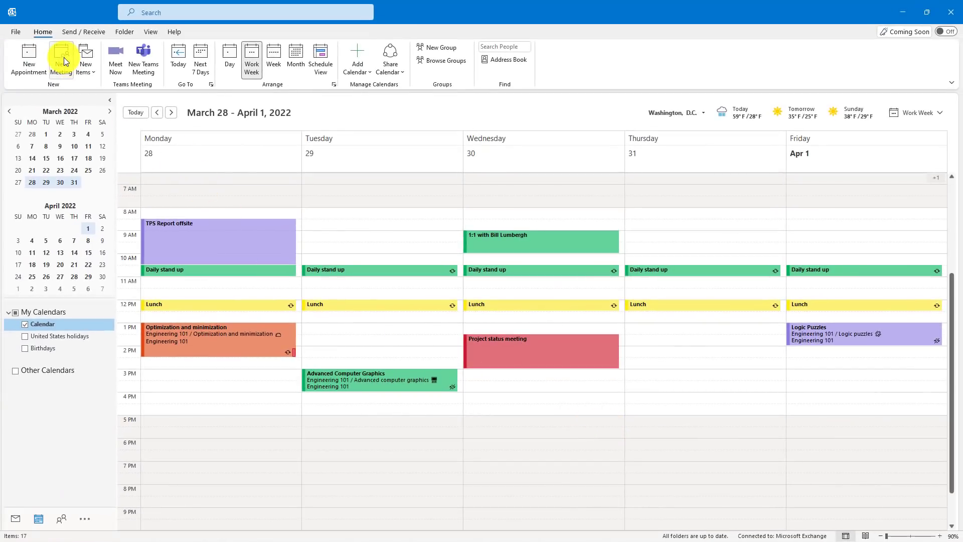
{"action": "left_click", "coordinate": [61, 57]}
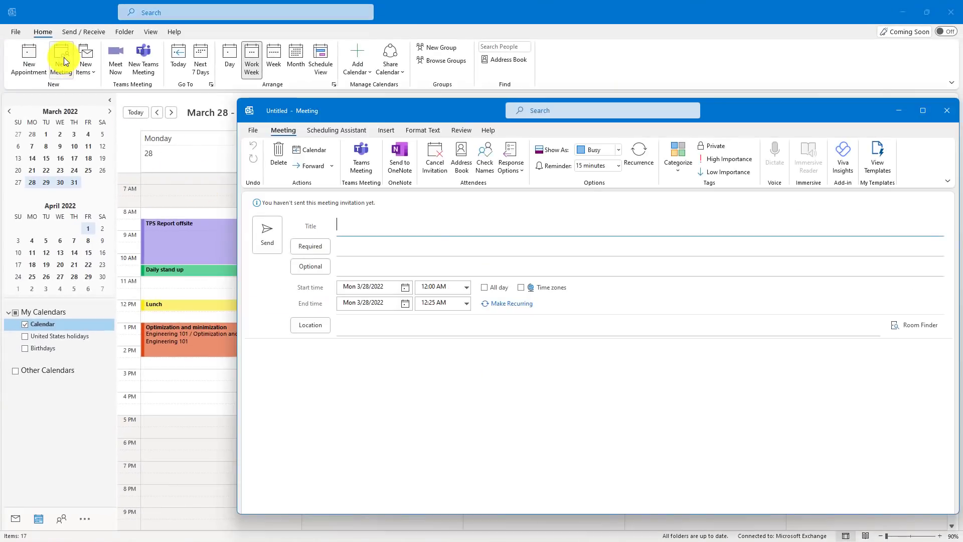
{"action": "left_click", "coordinate": [467, 288]}
{"action": "scroll", "coordinate": [466, 330], "scroll_direction": "down", "scroll_amount": 7}
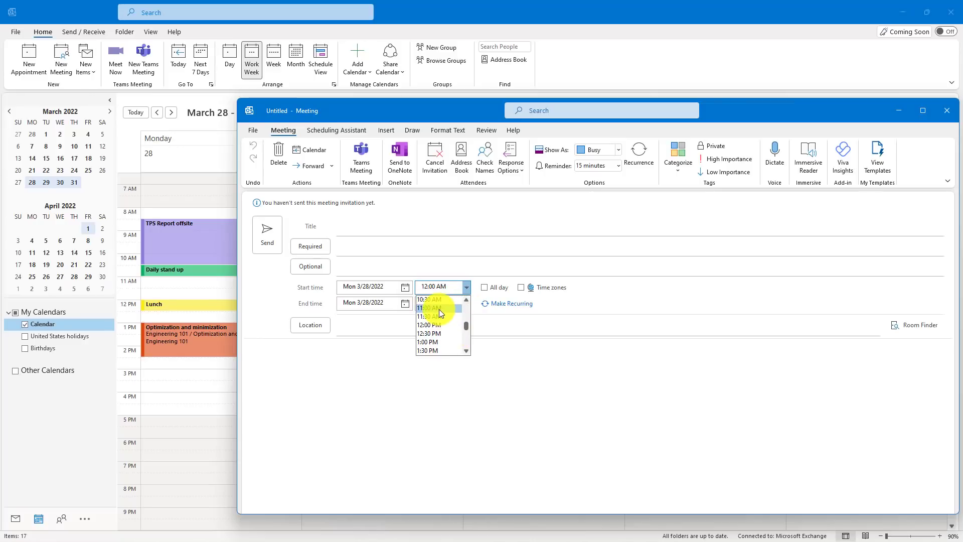
{"action": "left_click", "coordinate": [438, 308]}
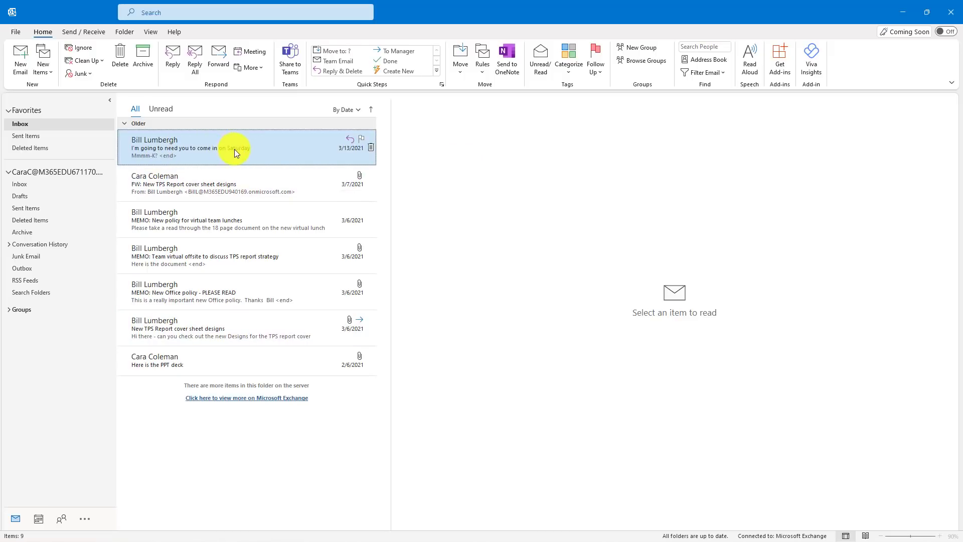
Reply to the Saturday request, inserting the calendar for 2/4–2/19/2022 as a Daily schedule.
{"action": "left_click", "coordinate": [172, 65]}
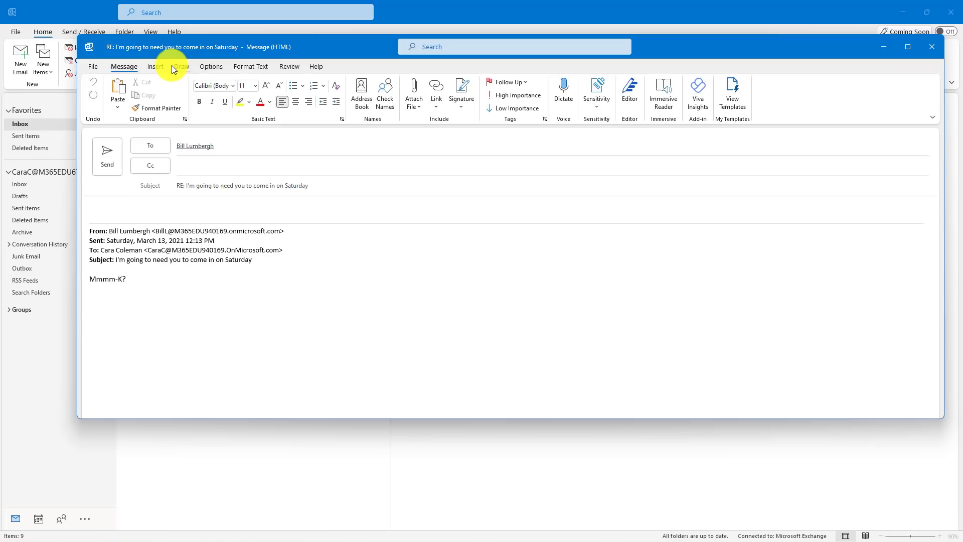
{"action": "left_click", "coordinate": [155, 65]}
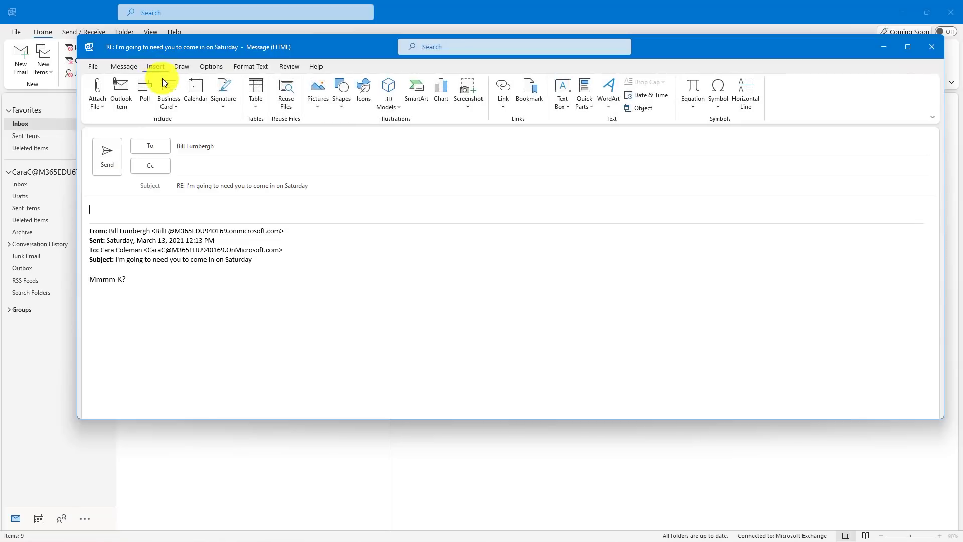
{"action": "left_click", "coordinate": [200, 95]}
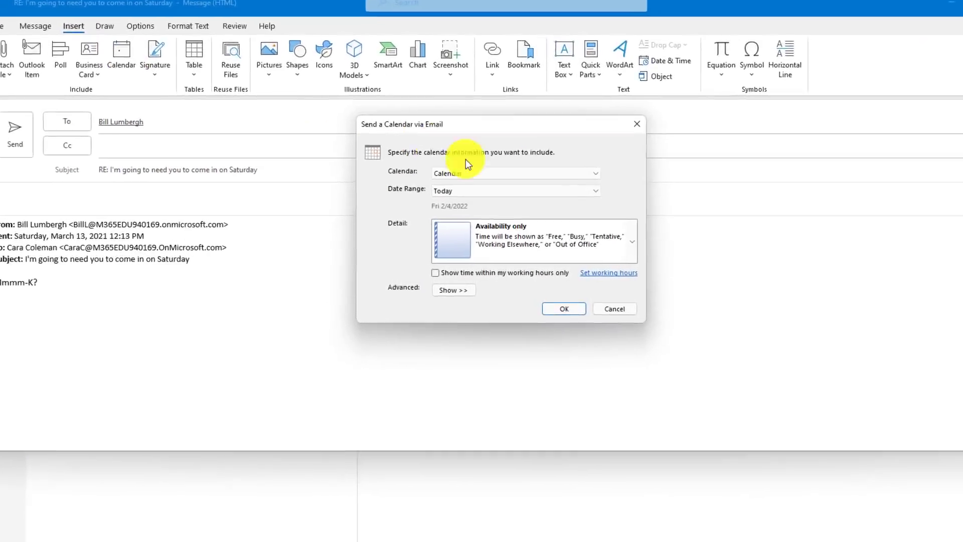
{"action": "left_click", "coordinate": [497, 185]}
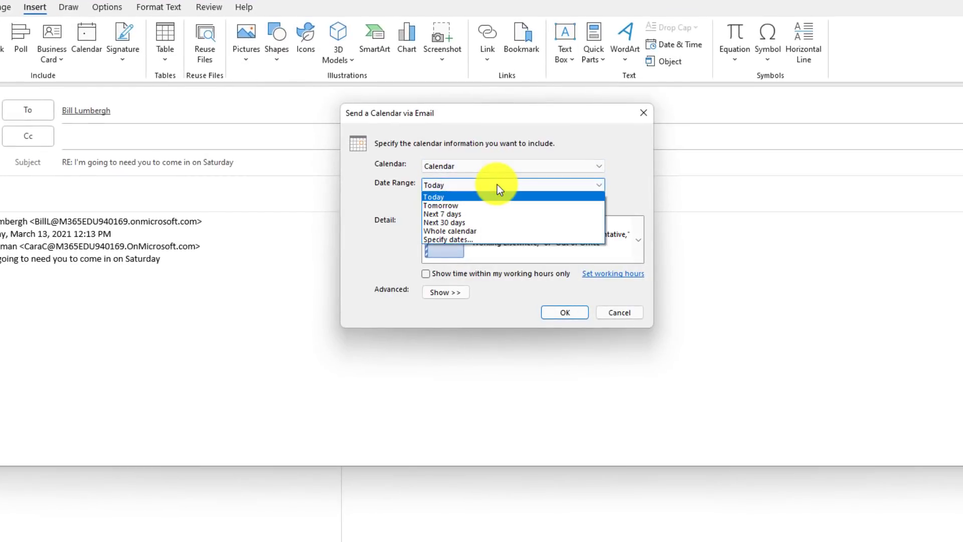
{"action": "left_click", "coordinate": [483, 240]}
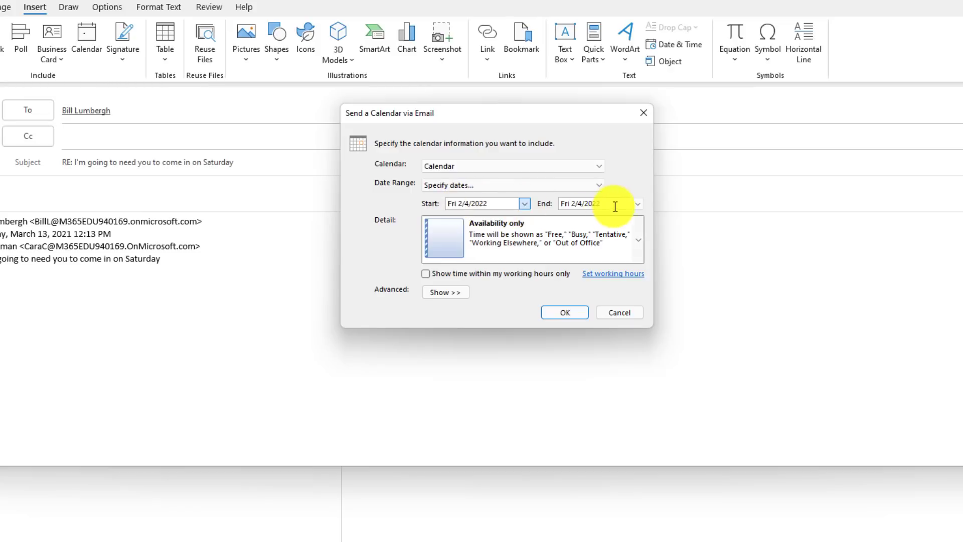
{"action": "left_click", "coordinate": [639, 205]}
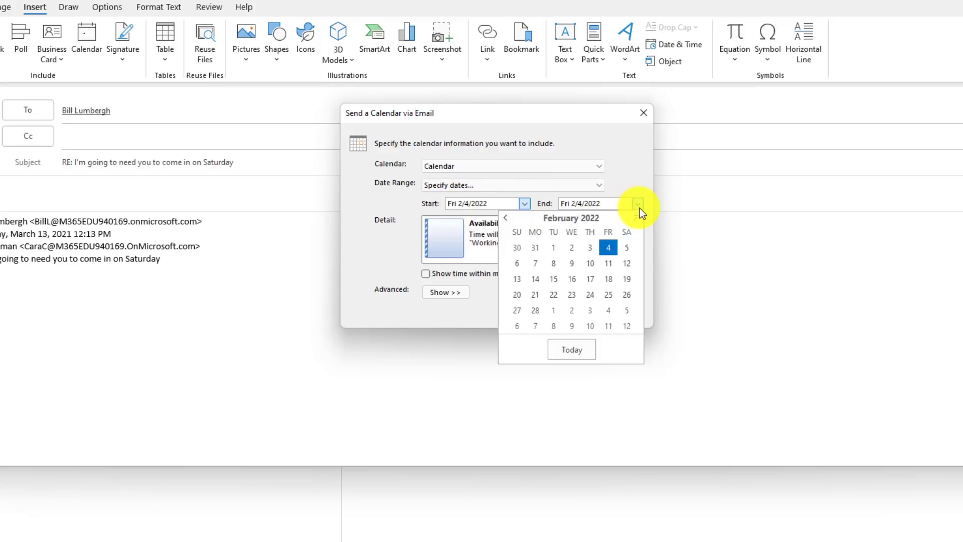
{"action": "left_click", "coordinate": [628, 279]}
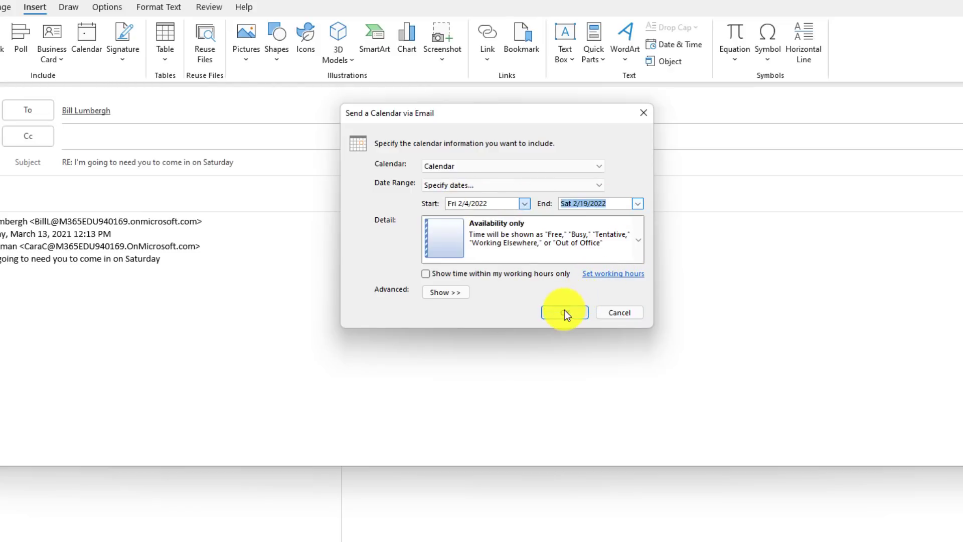
{"action": "left_click", "coordinate": [452, 297]}
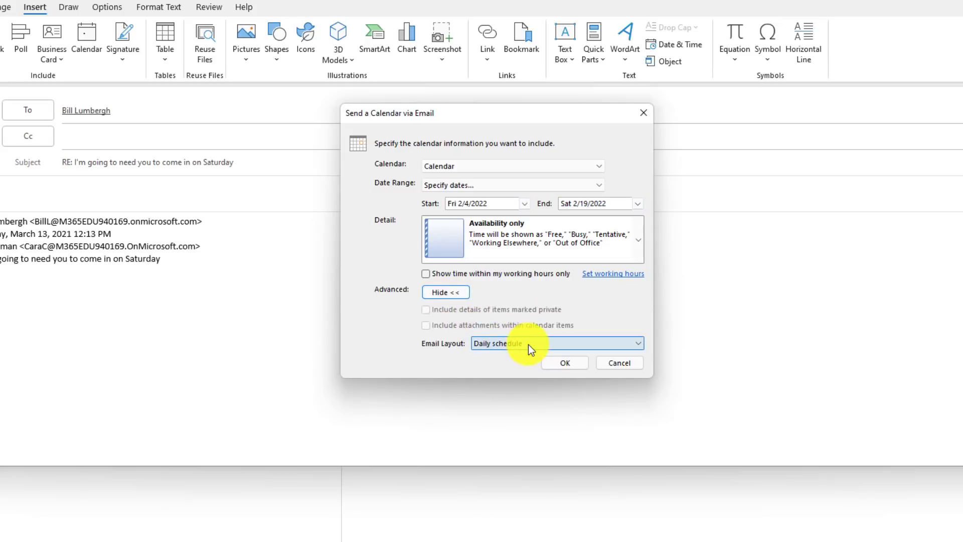
{"action": "left_click", "coordinate": [529, 344]}
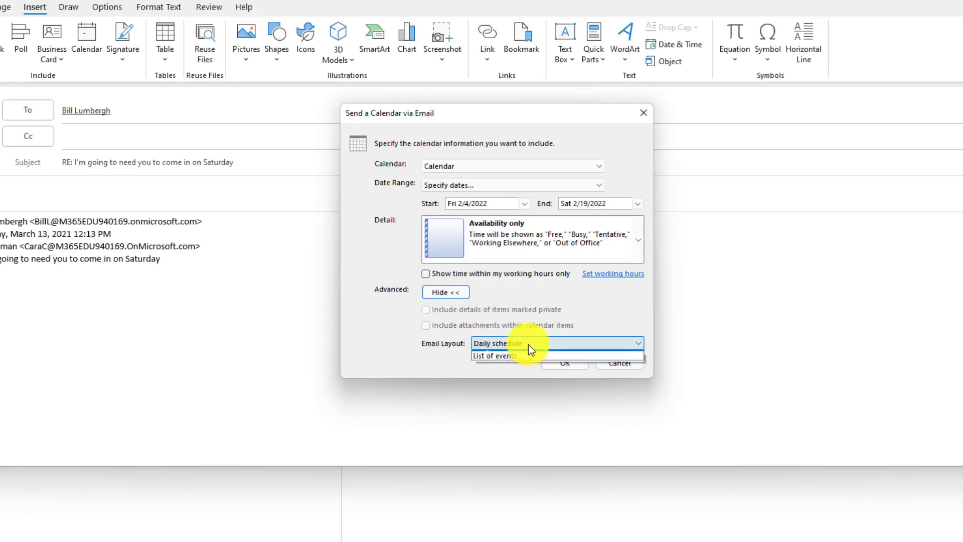
{"action": "left_click", "coordinate": [448, 294]}
{"action": "left_click", "coordinate": [449, 294]}
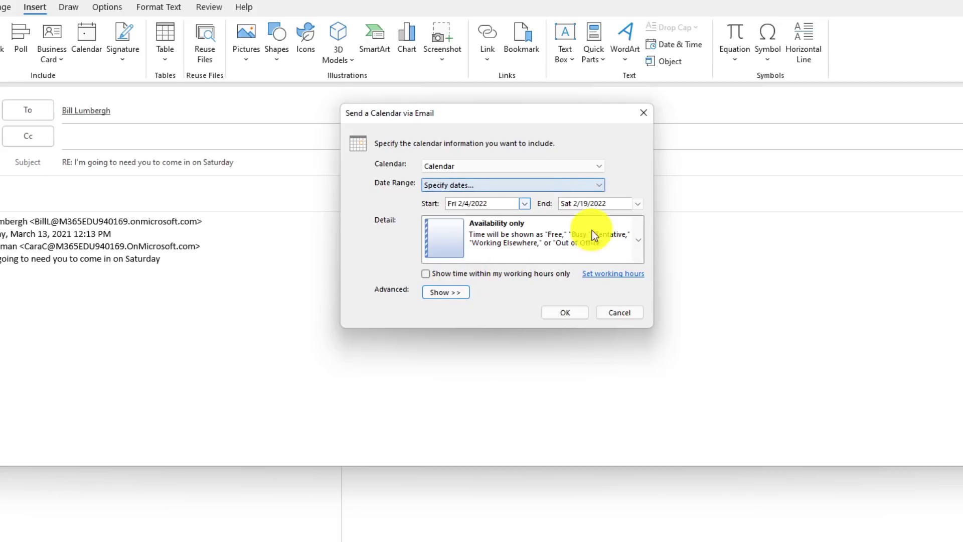
{"action": "left_click", "coordinate": [565, 313]}
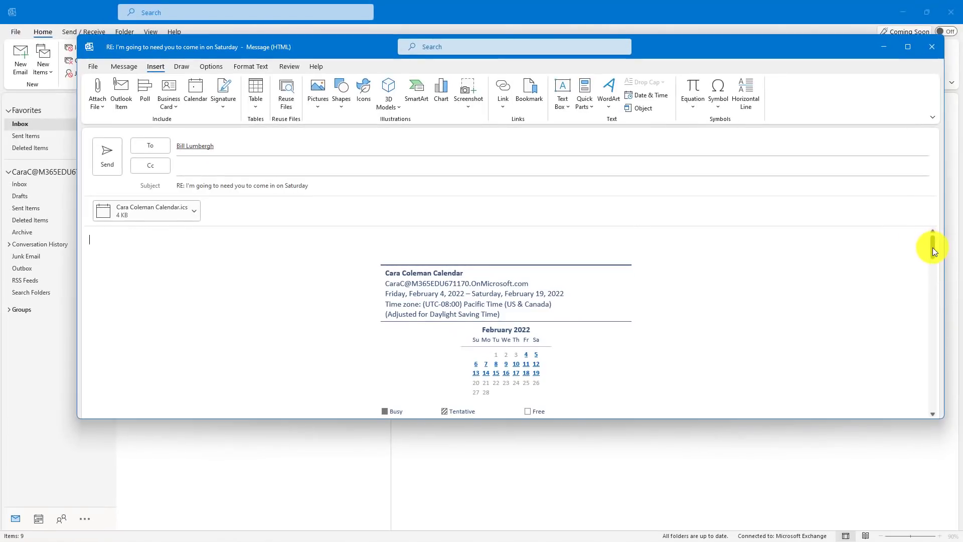
Review the inserted February schedule and remove the .ics calendar attachment from the reply.
{"action": "scroll", "coordinate": [932, 248], "scroll_direction": "down", "scroll_amount": 1}
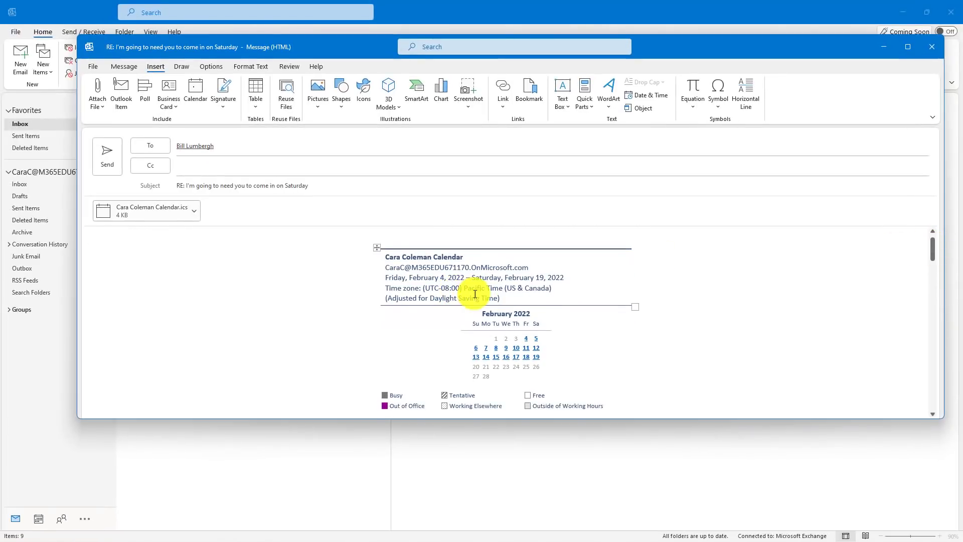
{"action": "scroll", "coordinate": [495, 294], "scroll_direction": "down", "scroll_amount": 5}
{"action": "scroll", "coordinate": [580, 314], "scroll_direction": "down", "scroll_amount": 15}
{"action": "scroll", "coordinate": [579, 314], "scroll_direction": "down", "scroll_amount": 10}
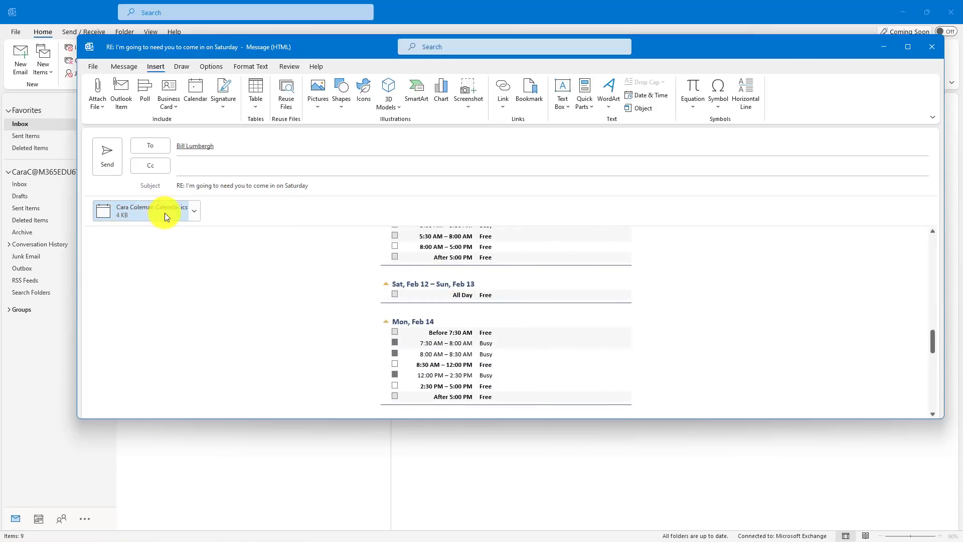
{"action": "left_click_drag", "start_coordinate": [932, 345], "coordinate": [932, 247]}
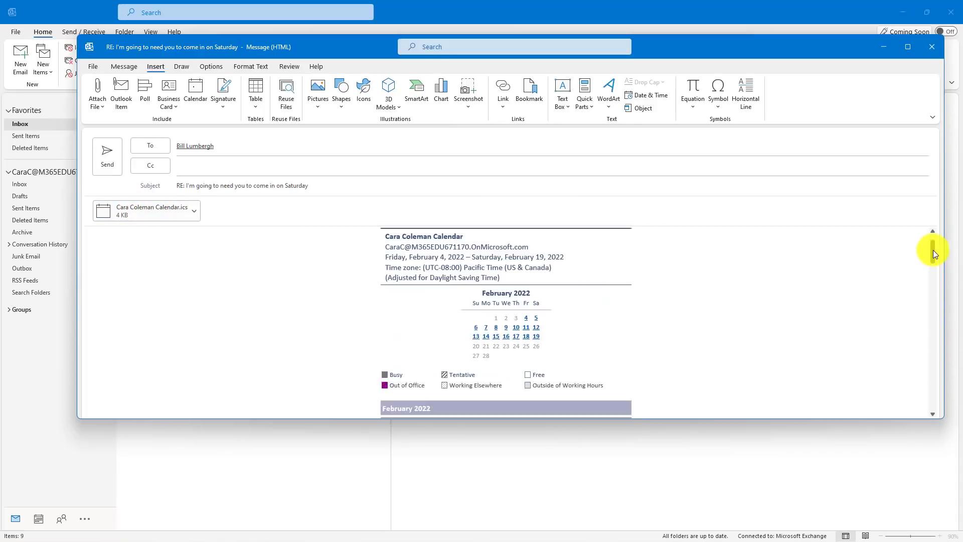
{"action": "left_click", "coordinate": [196, 219]}
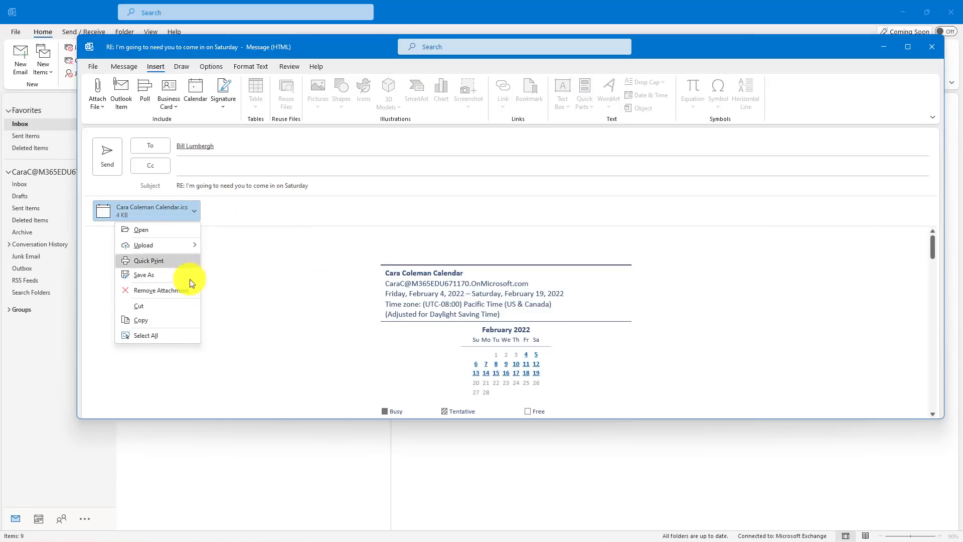
{"action": "left_click", "coordinate": [171, 291]}
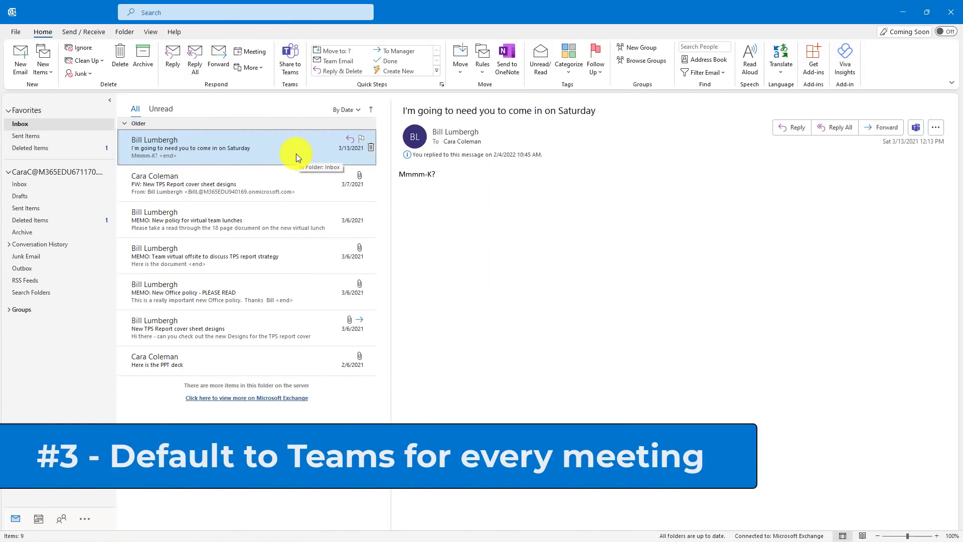
Enable 'Add online meeting to all meetings' in the calendar options and confirm with OK.
{"action": "left_click", "coordinate": [20, 31]}
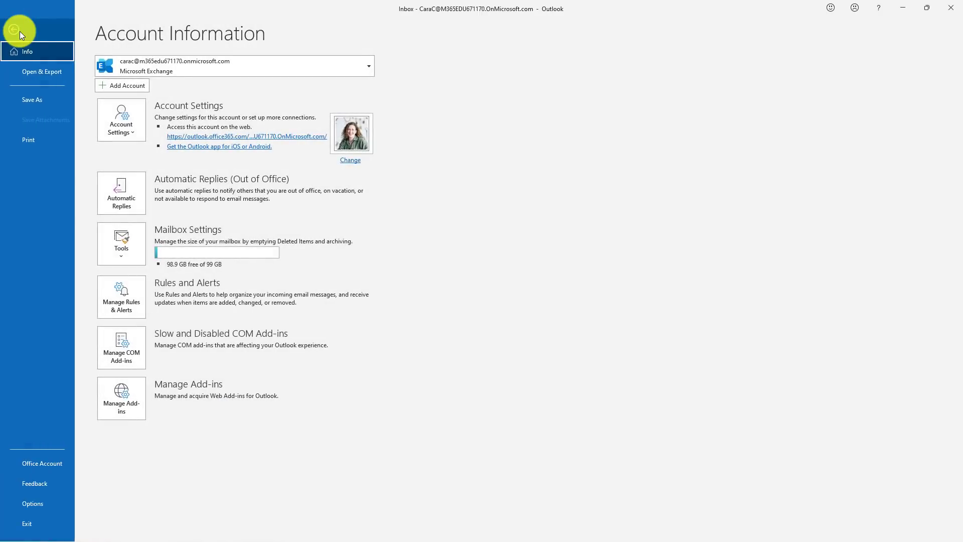
{"action": "left_click", "coordinate": [55, 505]}
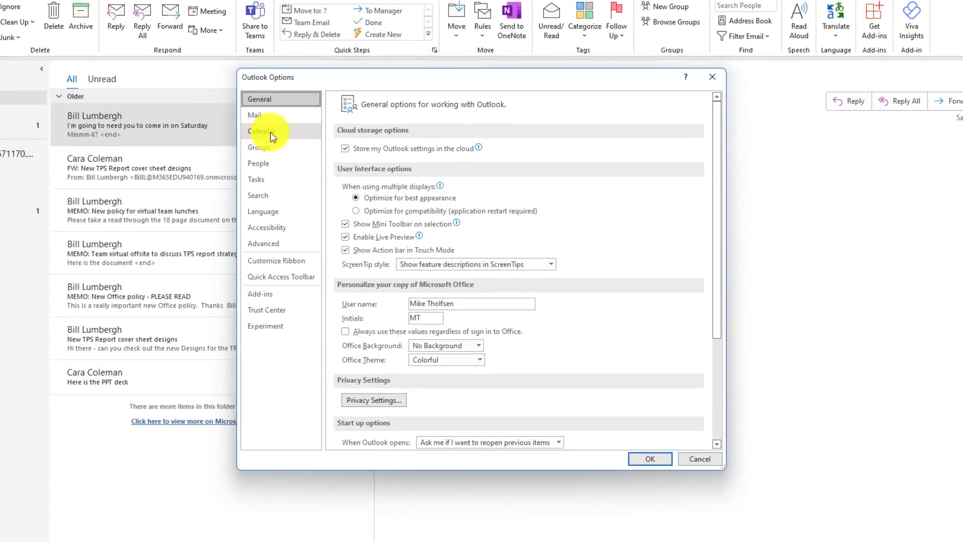
{"action": "left_click", "coordinate": [315, 147]}
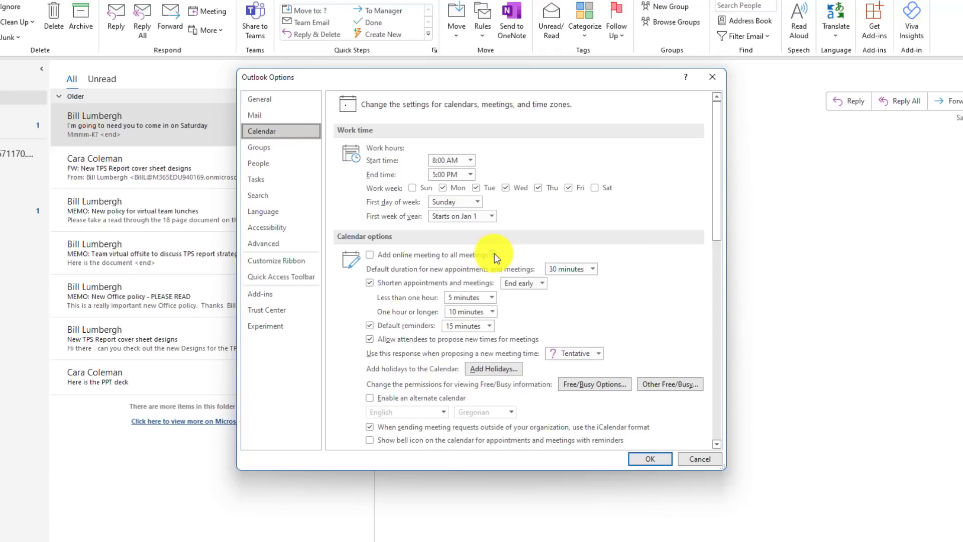
{"action": "left_click", "coordinate": [369, 256]}
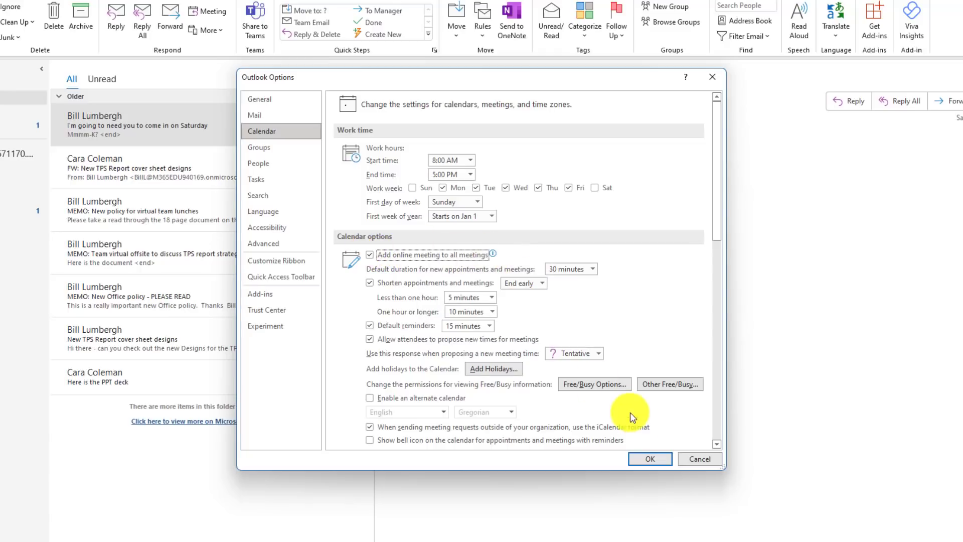
{"action": "left_click", "coordinate": [650, 458]}
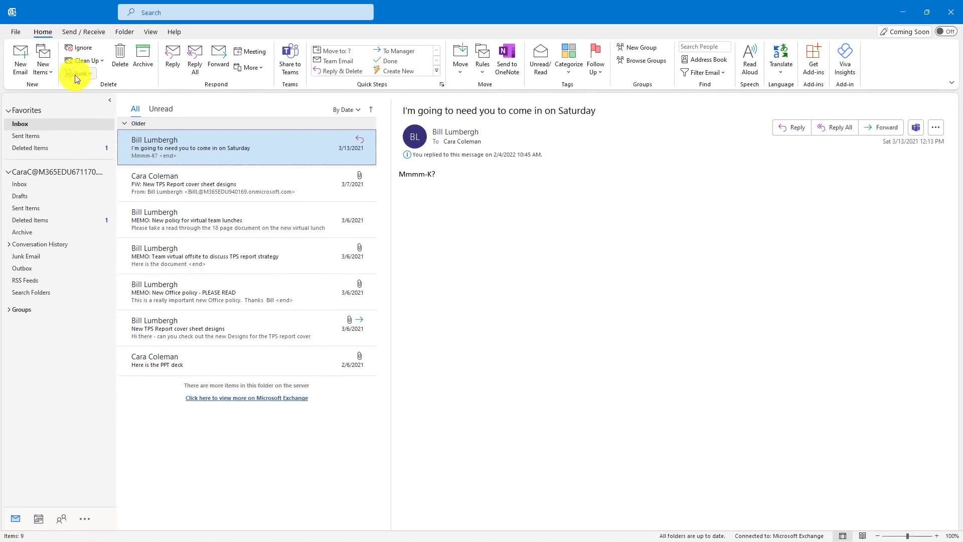
Create a new meeting and save Teams options with chat disabled and automatic recording on.
{"action": "left_click", "coordinate": [48, 61]}
{"action": "left_click", "coordinate": [79, 134]}
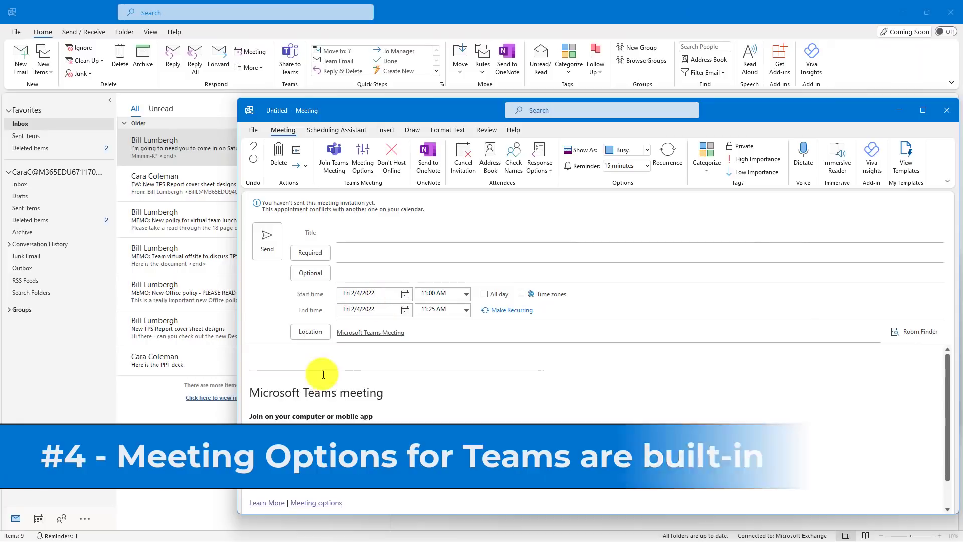
{"action": "left_click", "coordinate": [361, 157]}
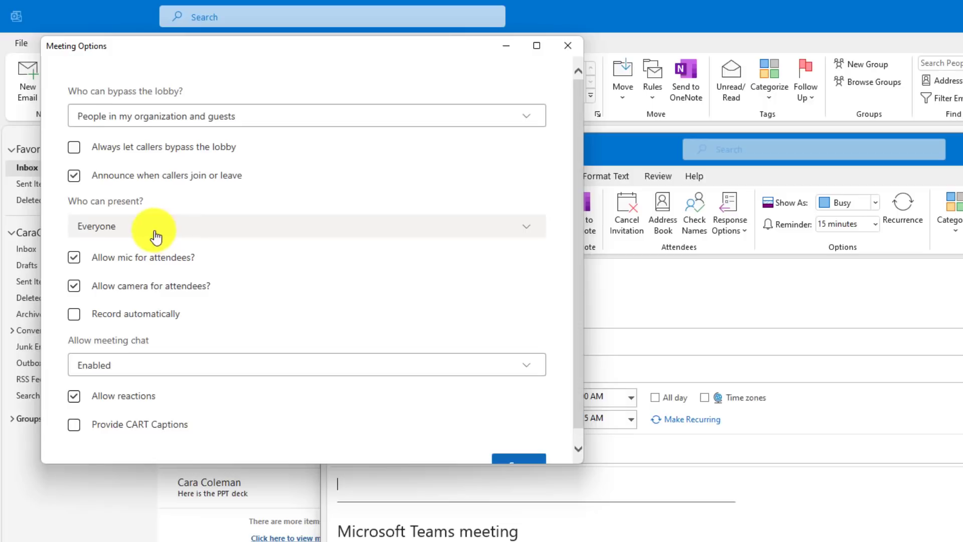
{"action": "left_click", "coordinate": [140, 369]}
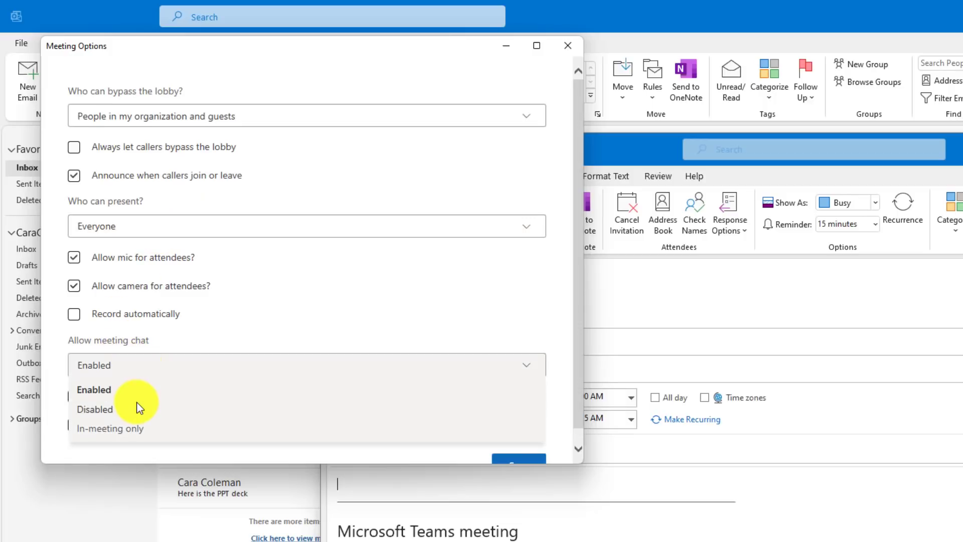
{"action": "left_click", "coordinate": [137, 406]}
{"action": "left_click", "coordinate": [75, 316]}
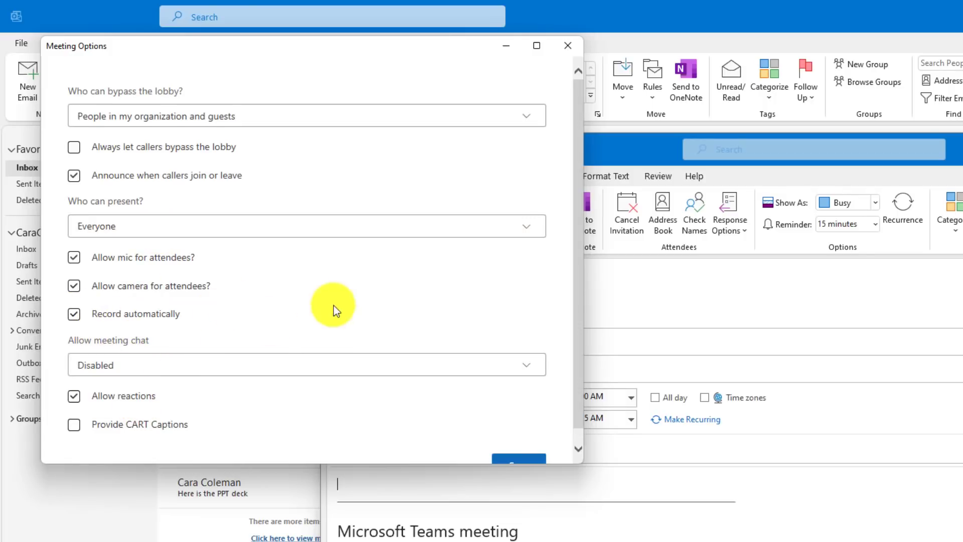
{"action": "scroll", "coordinate": [378, 321], "scroll_direction": "down", "scroll_amount": 1}
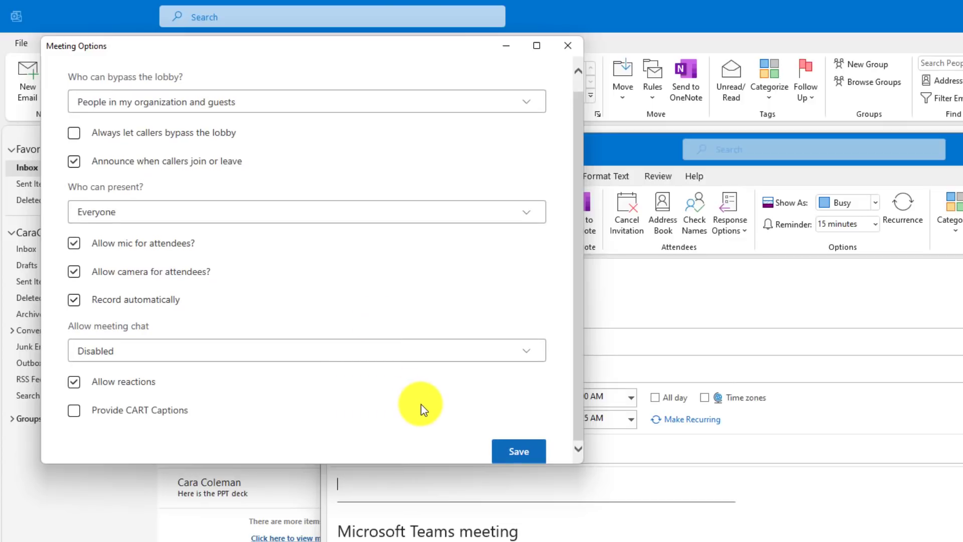
{"action": "left_click", "coordinate": [519, 454]}
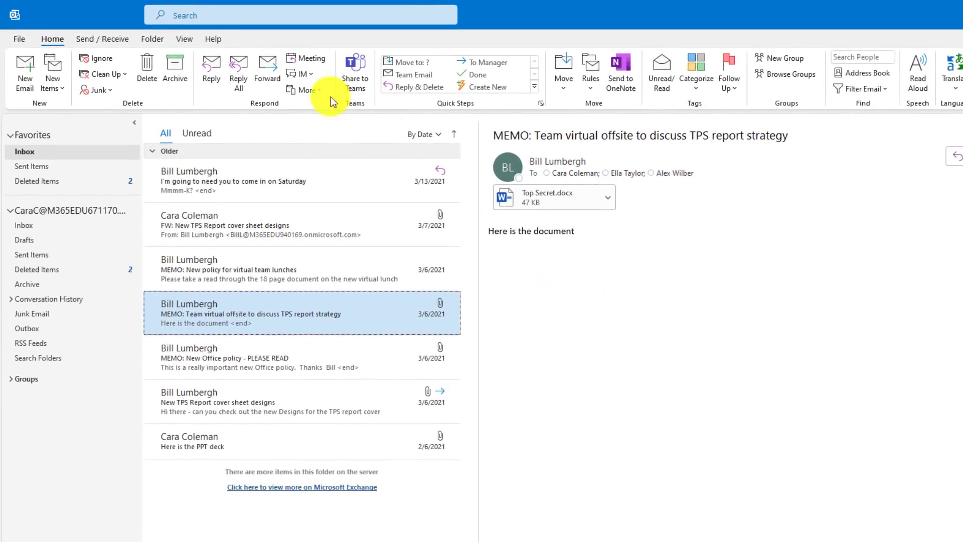
Reply to the offsite memo with a meeting and check its prefilled title, attendees and body.
{"action": "left_click", "coordinate": [316, 54]}
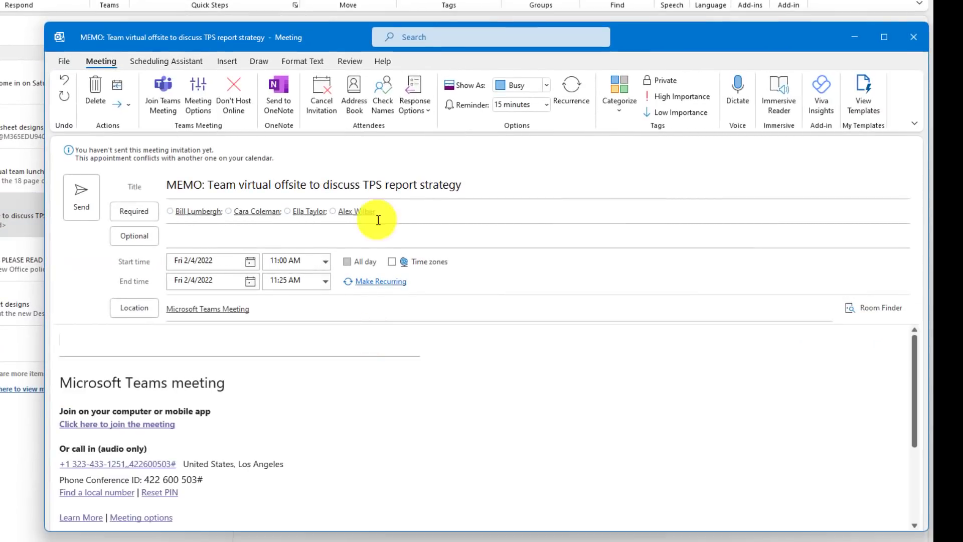
{"action": "left_click_drag", "start_coordinate": [464, 186], "coordinate": [182, 203]}
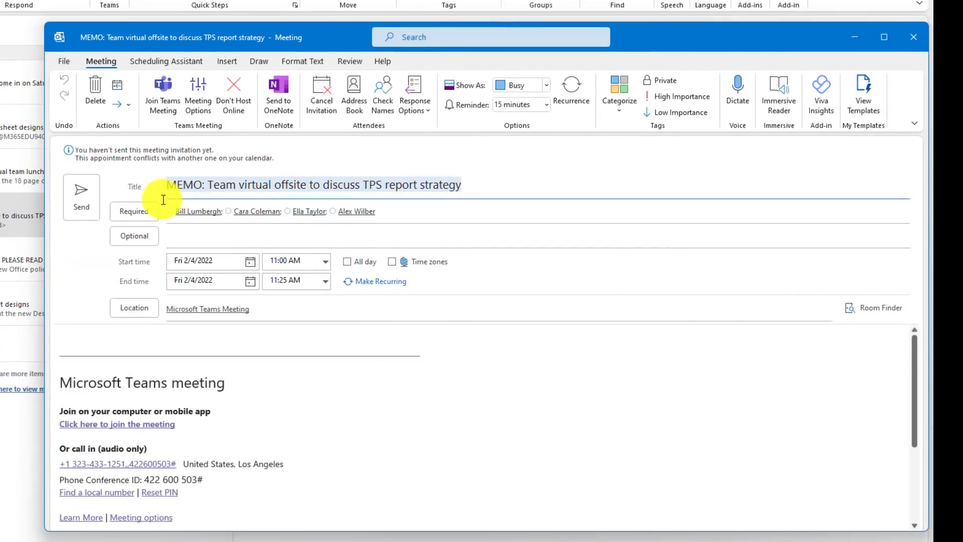
{"action": "left_click", "coordinate": [416, 207]}
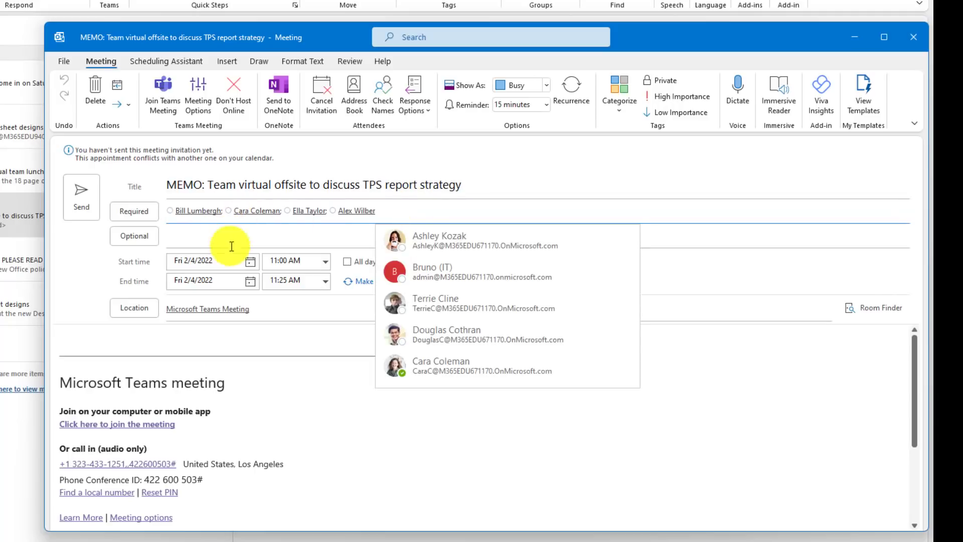
{"action": "left_click", "coordinate": [217, 339]}
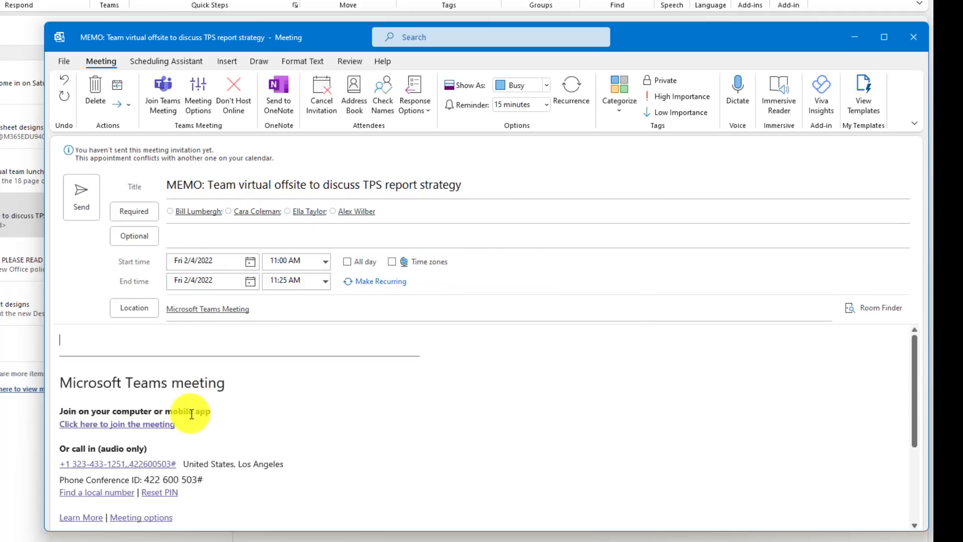
{"action": "scroll", "coordinate": [236, 429], "scroll_direction": "down", "scroll_amount": 5}
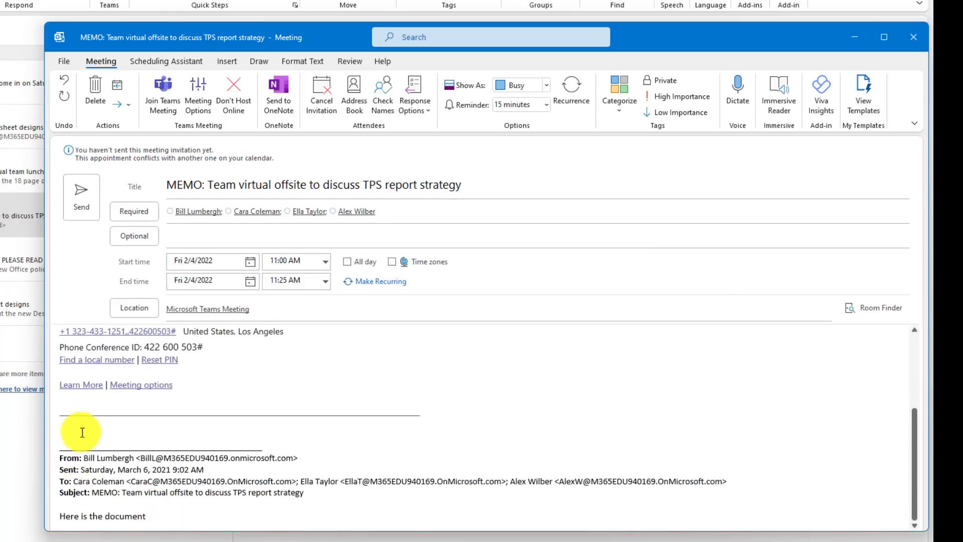
{"action": "scroll", "coordinate": [83, 431], "scroll_direction": "up", "scroll_amount": 5}
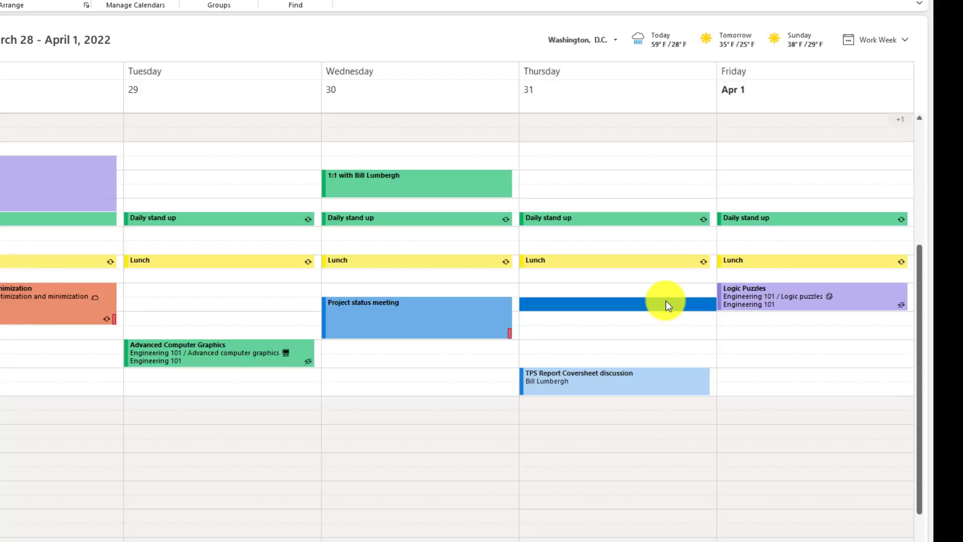
Add a grey conditional formatting rule named 'Boss' to the calendar view.
{"action": "mouse_move", "coordinate": [622, 375]}
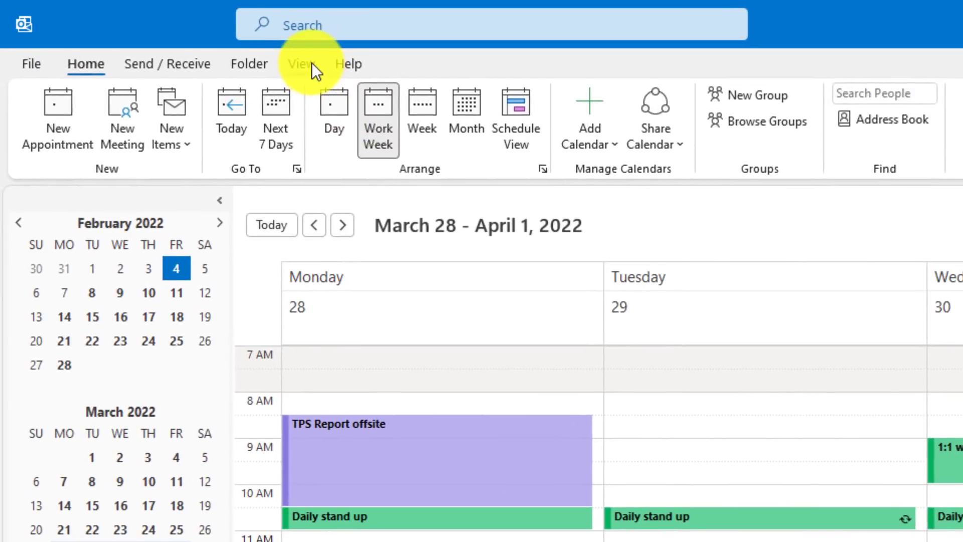
{"action": "left_click", "coordinate": [312, 62]}
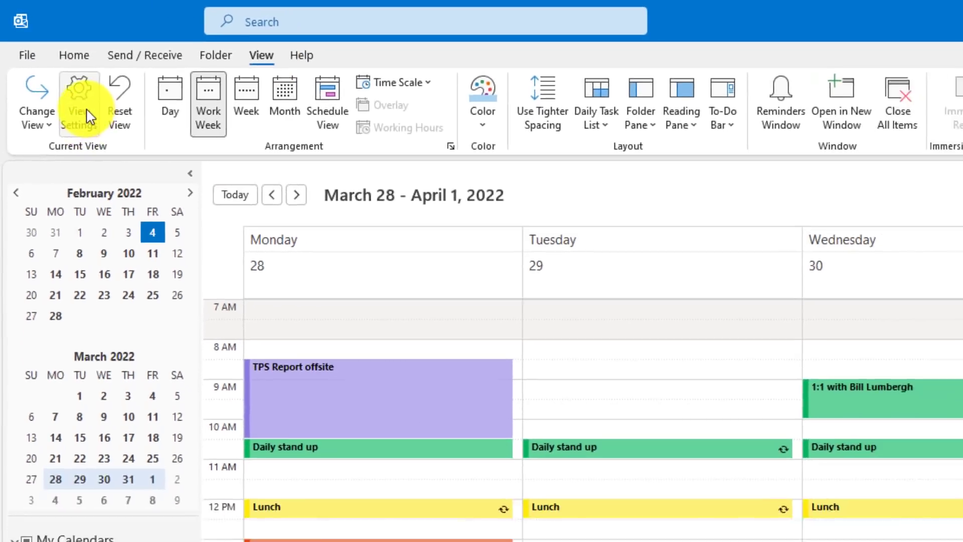
{"action": "left_click", "coordinate": [90, 113]}
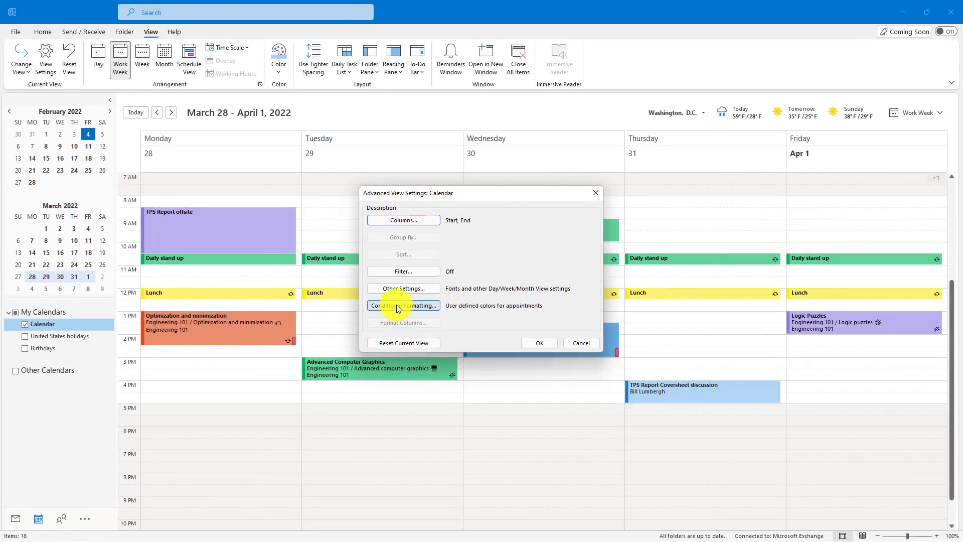
{"action": "left_click", "coordinate": [396, 305]}
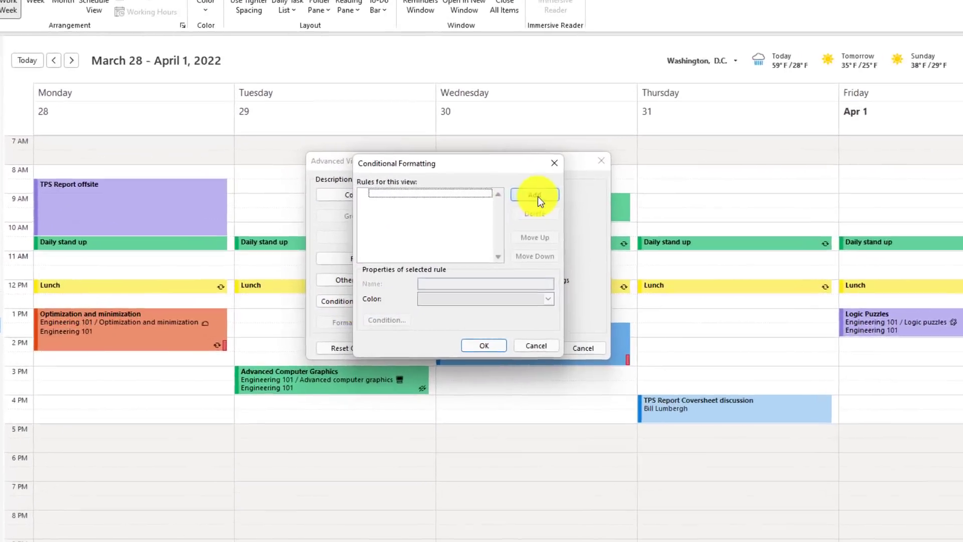
{"action": "left_click", "coordinate": [543, 220]}
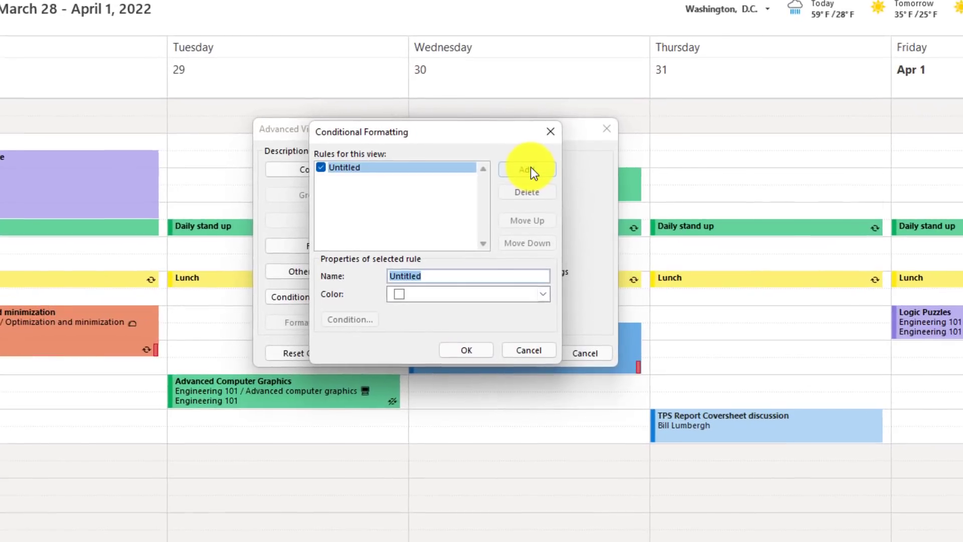
{"action": "type", "text": "Boss"}
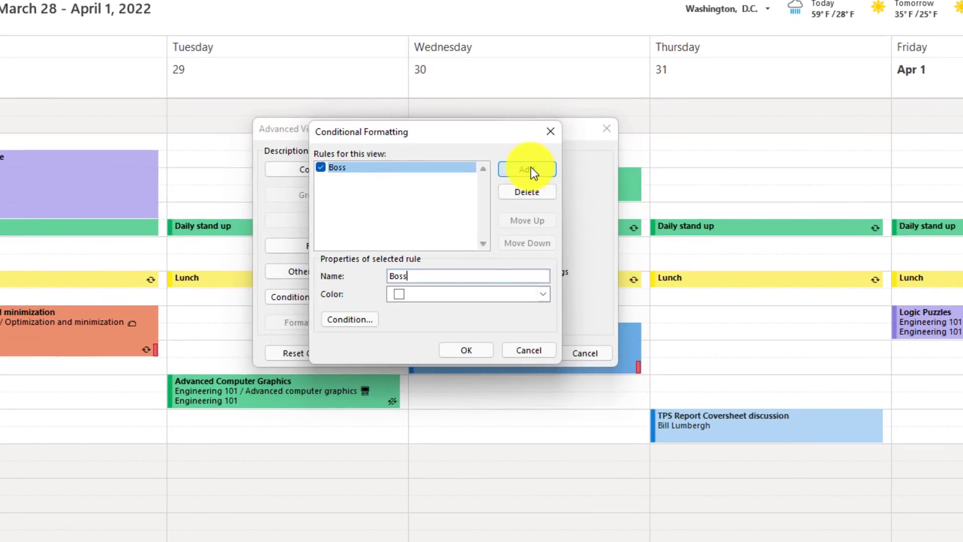
{"action": "left_click", "coordinate": [545, 297]}
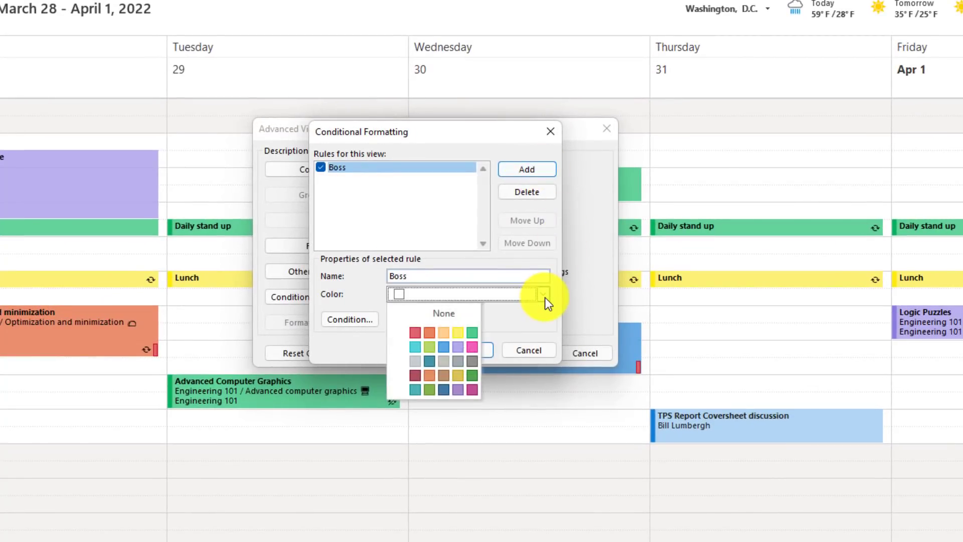
{"action": "left_click", "coordinate": [475, 358]}
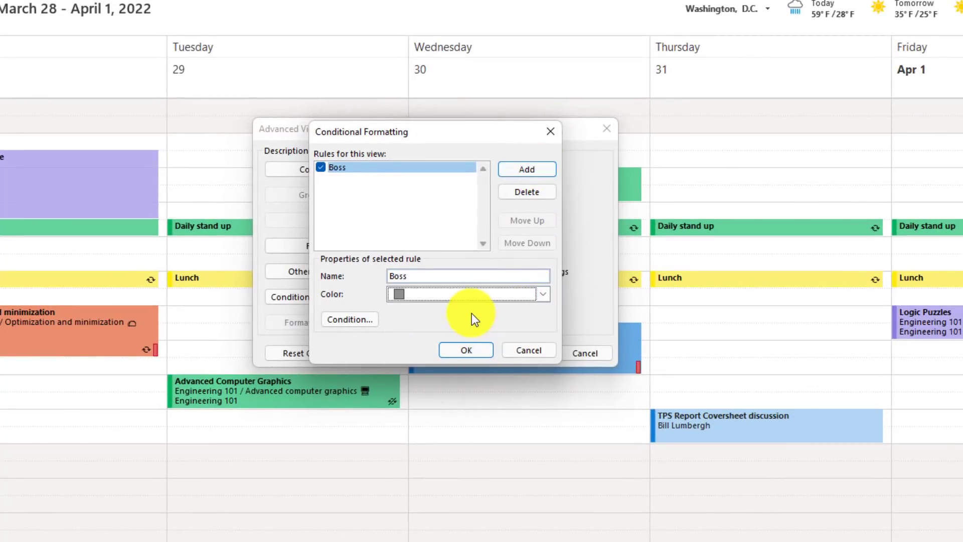
Make the Boss rule match meetings from an organizer chosen in the Global Address List and apply it.
{"action": "left_click", "coordinate": [352, 318]}
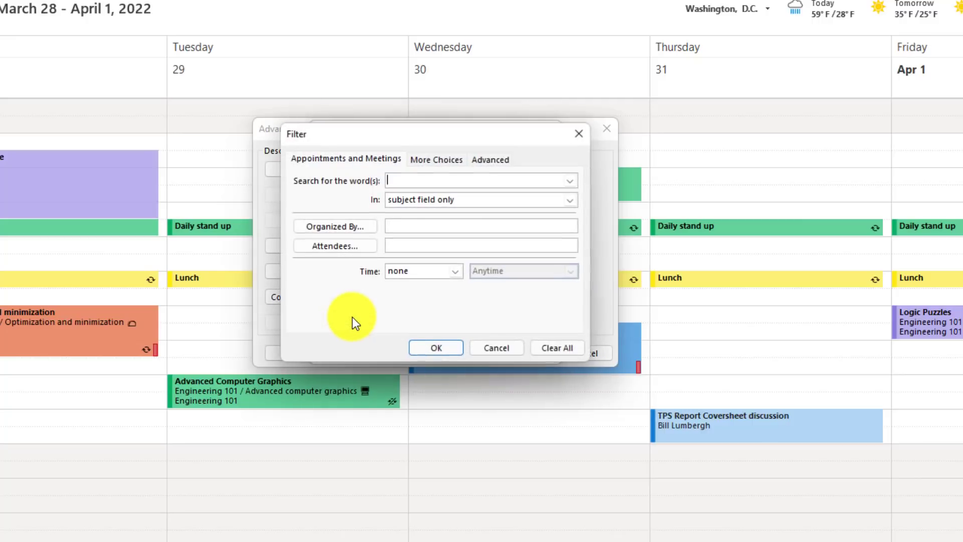
{"action": "left_click", "coordinate": [332, 223]}
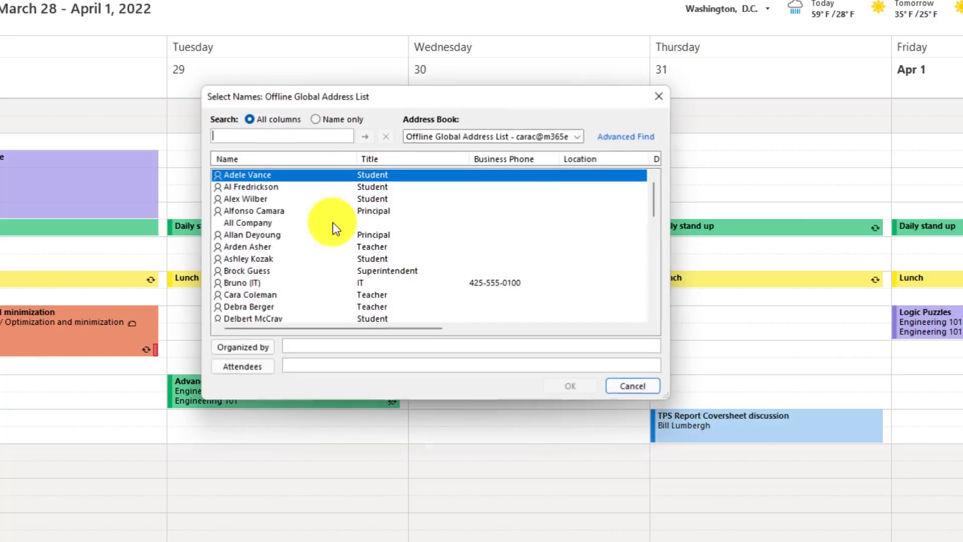
{"action": "left_click", "coordinate": [239, 271]}
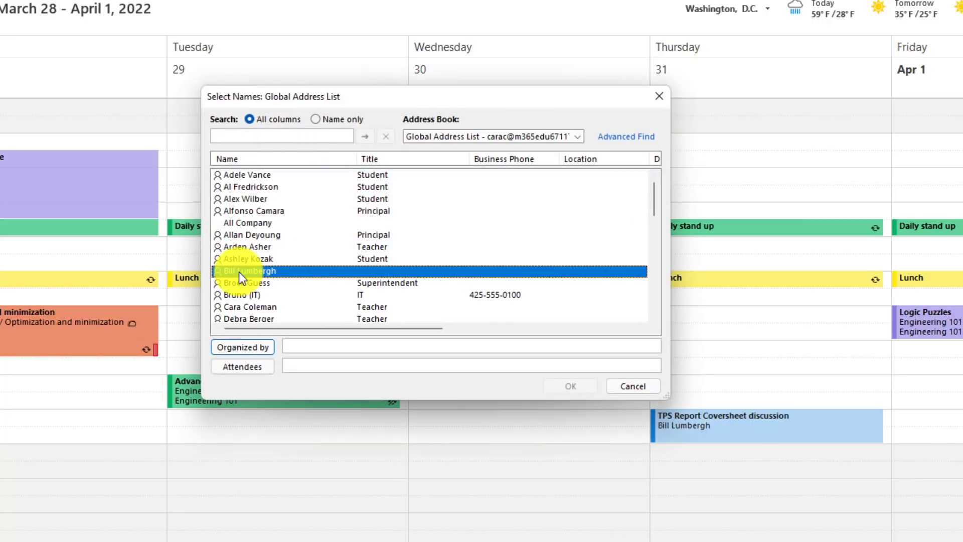
{"action": "left_click", "coordinate": [246, 346]}
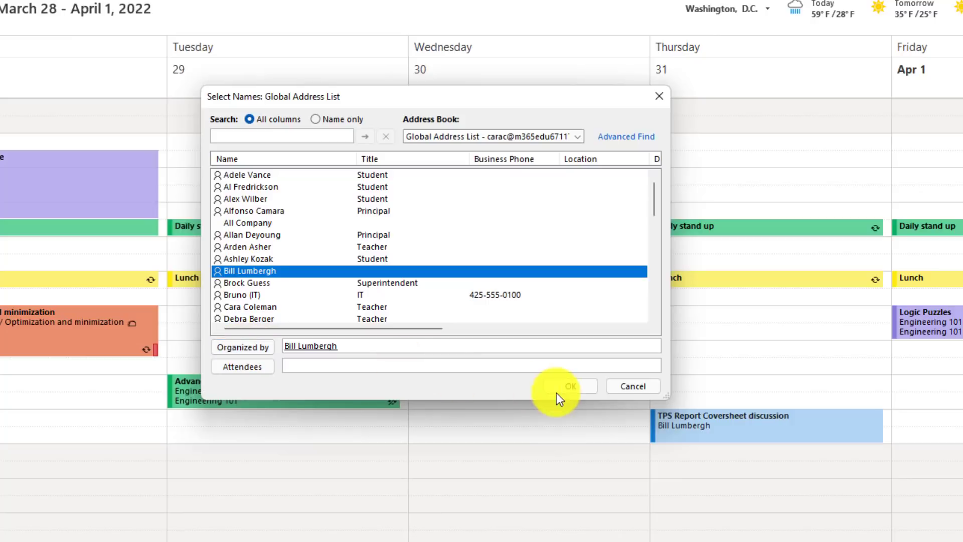
{"action": "left_click", "coordinate": [570, 386]}
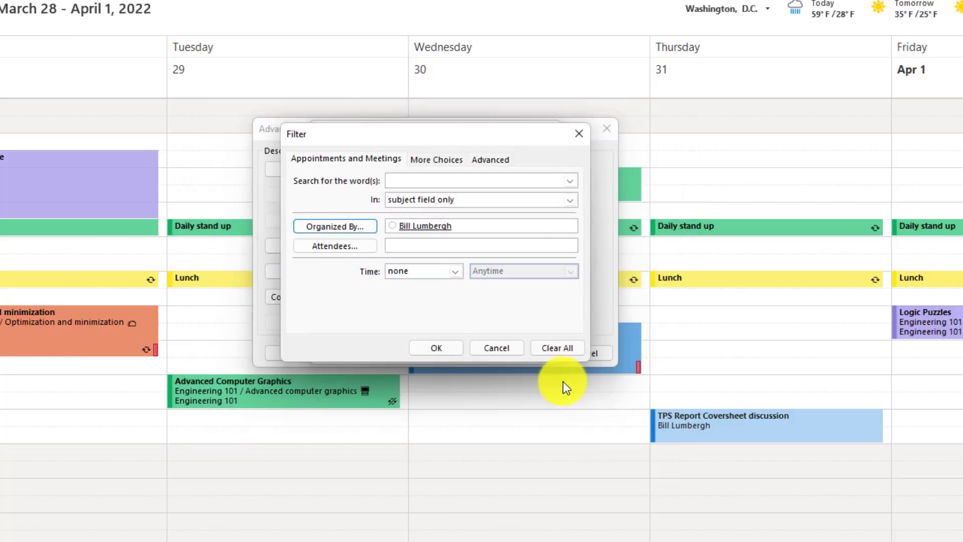
{"action": "left_click", "coordinate": [444, 351]}
{"action": "left_click", "coordinate": [470, 353]}
{"action": "left_click", "coordinate": [538, 351]}
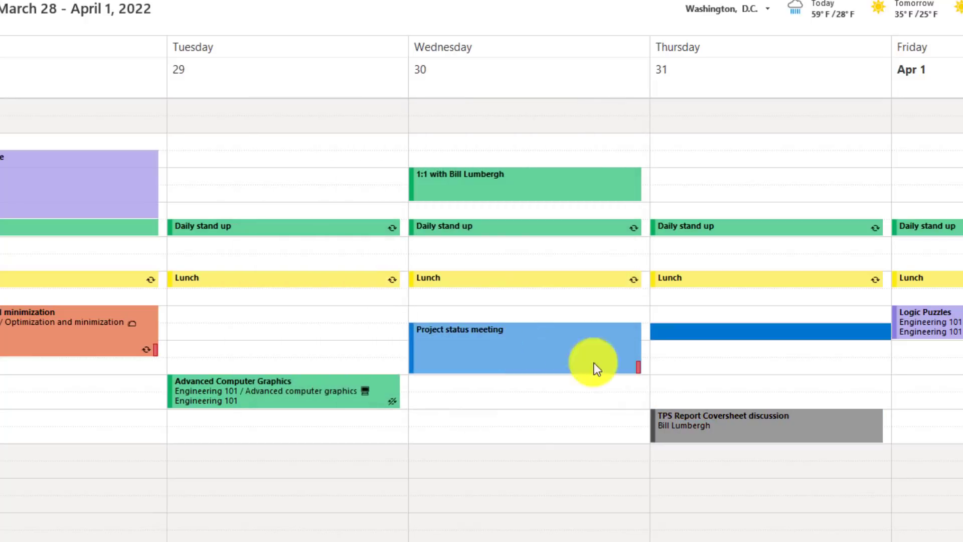
{"action": "mouse_move", "coordinate": [691, 427]}
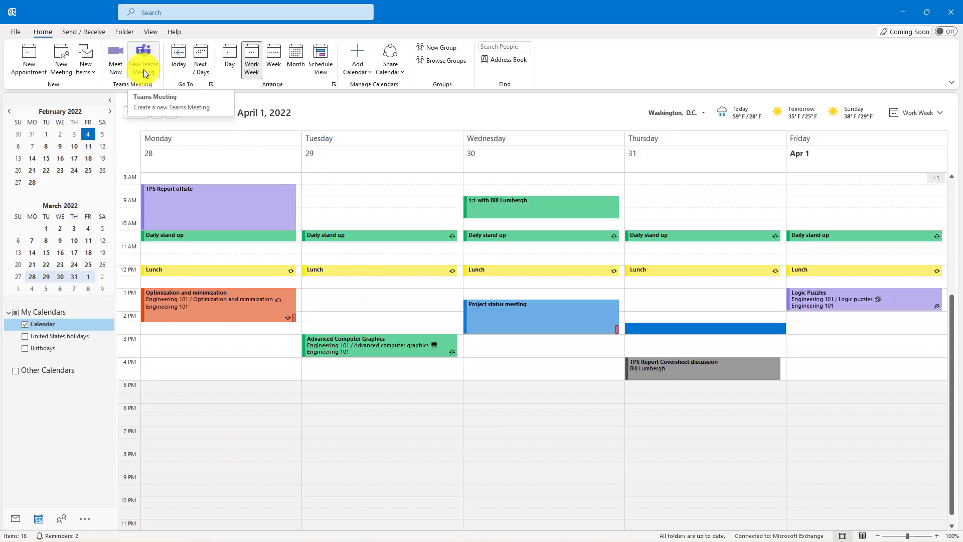
Start a Meet Now Teams meeting titled 'New meeting' and join it.
{"action": "left_click", "coordinate": [116, 65]}
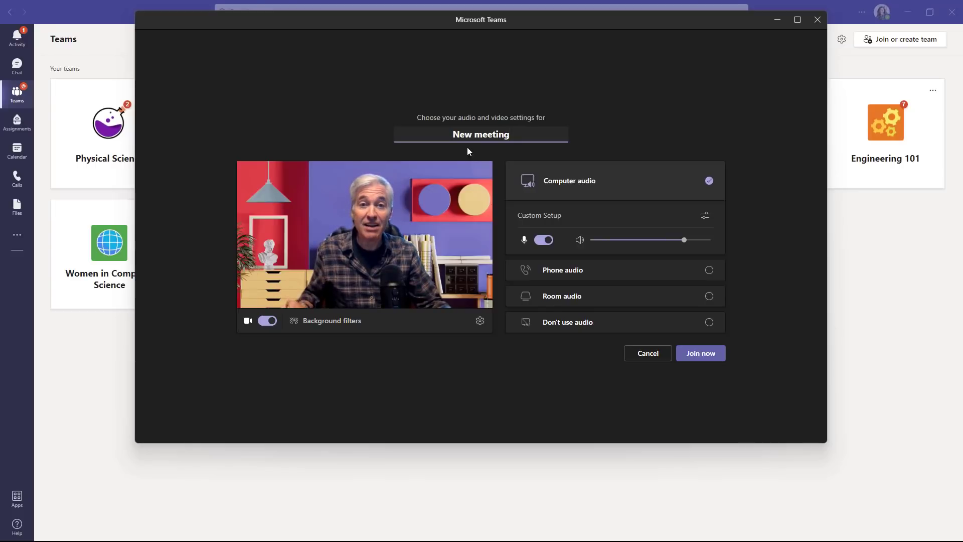
{"action": "left_click", "coordinate": [520, 146]}
{"action": "left_click", "coordinate": [705, 360]}
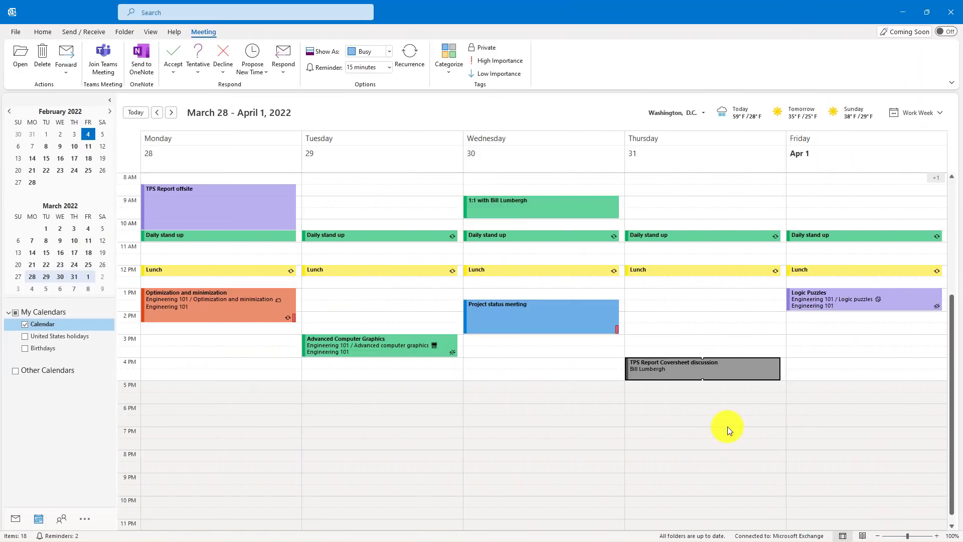
Open the TPS Report Coversheet discussion meeting and send it to OneNote's Research section for personal notes.
{"action": "mouse_move", "coordinate": [679, 371]}
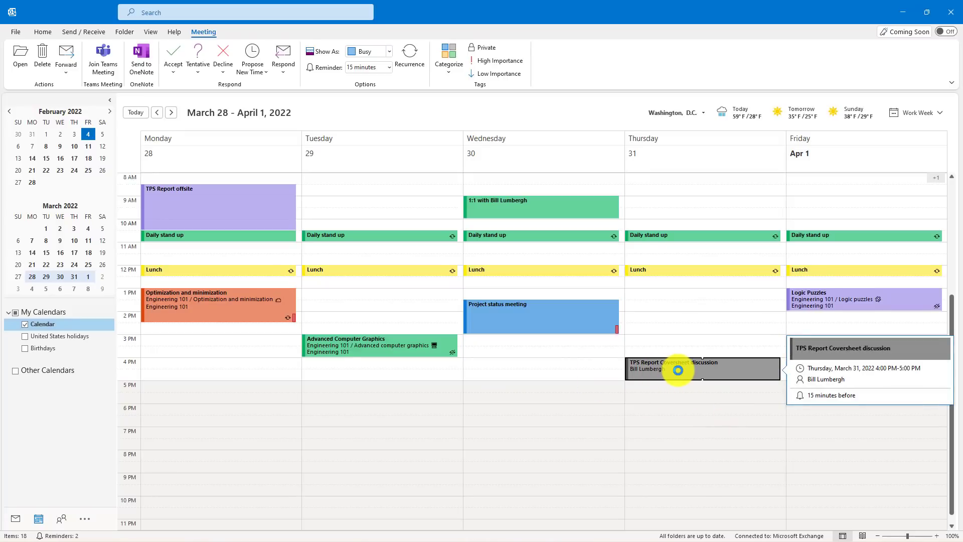
{"action": "double_click", "coordinate": [679, 370]}
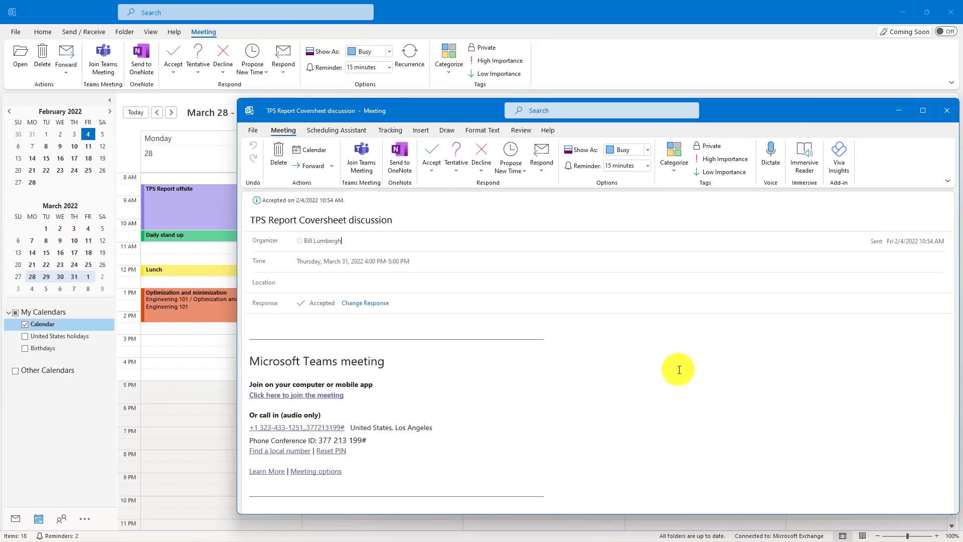
{"action": "left_click", "coordinate": [397, 156]}
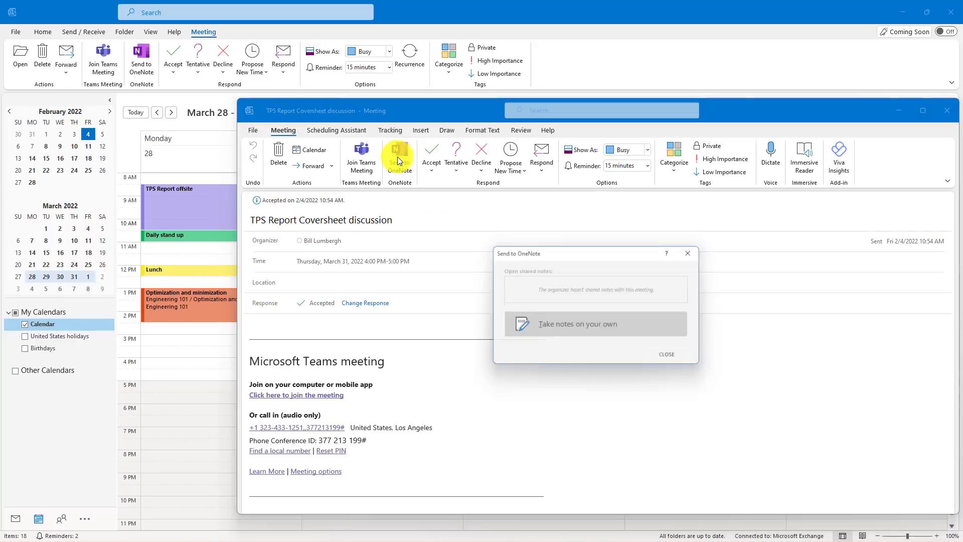
{"action": "left_click", "coordinate": [618, 326]}
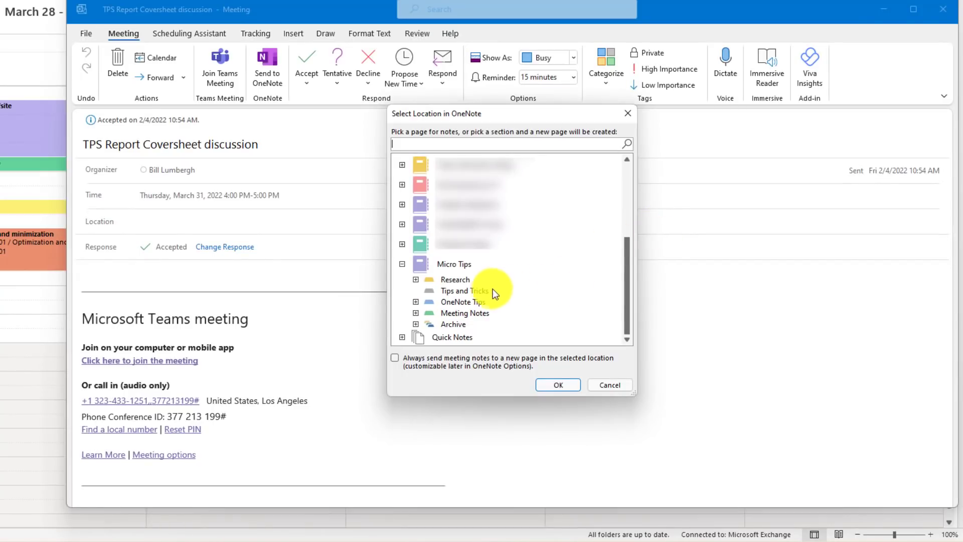
{"action": "left_click", "coordinate": [450, 279]}
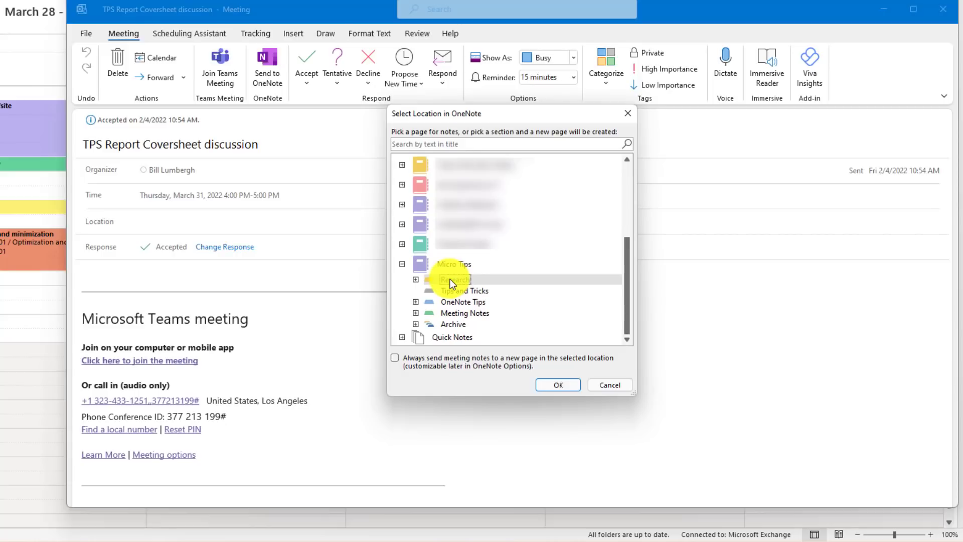
On the TPS Report Coversheet discussion notes page, follow the Link to Outlook Item back to Outlook.
{"action": "left_click", "coordinate": [556, 384]}
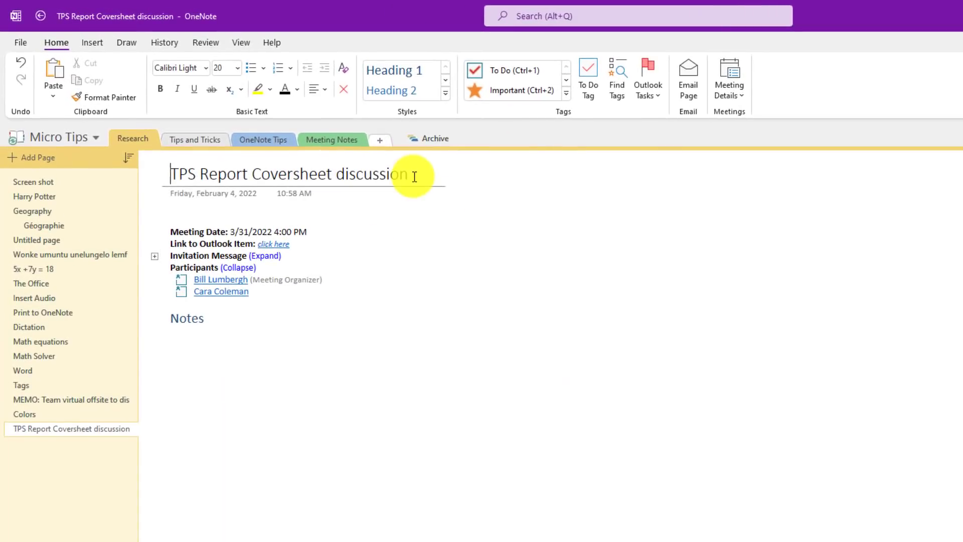
{"action": "left_click_drag", "start_coordinate": [174, 173], "coordinate": [458, 179]}
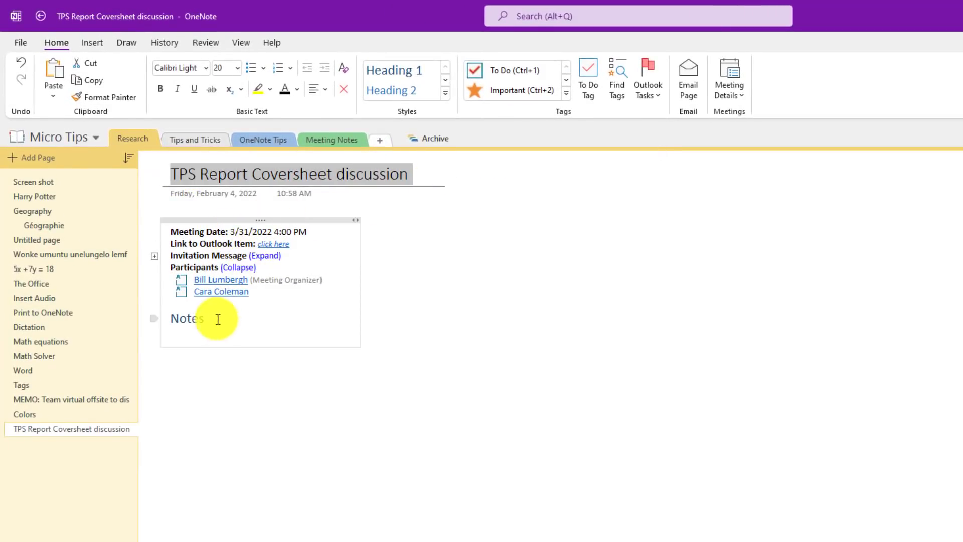
{"action": "left_click", "coordinate": [195, 331]}
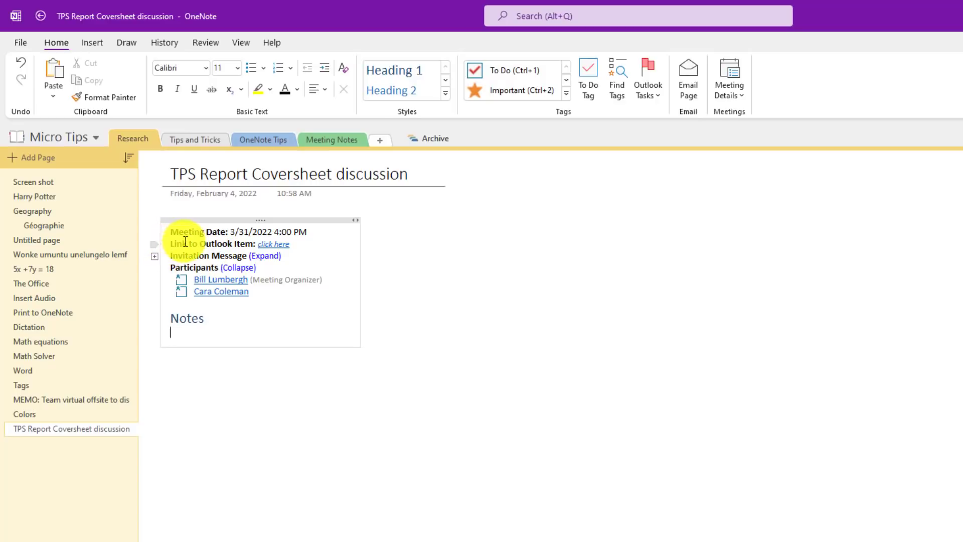
{"action": "left_click", "coordinate": [273, 244]}
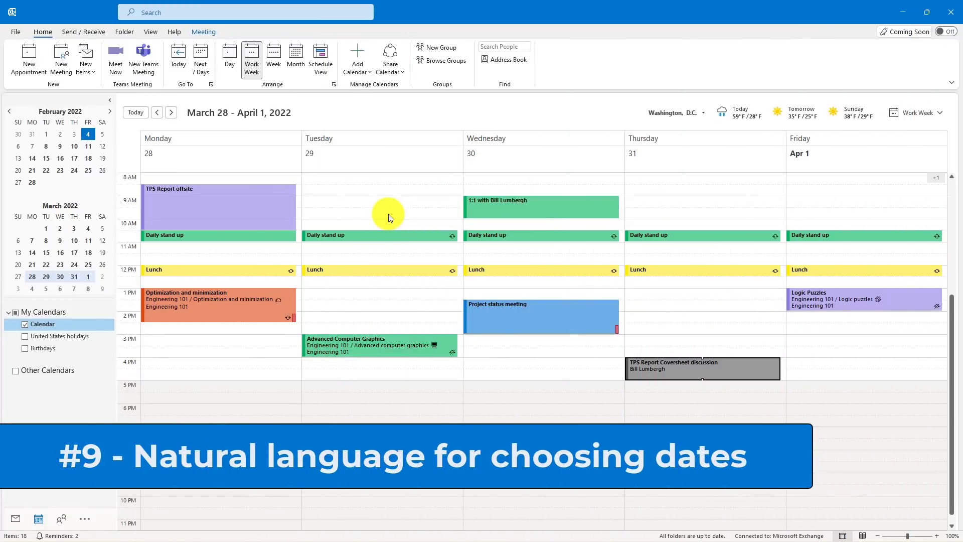
Start a new meeting and enter 'Next Thursday' as its start date, resolving to Thu 2/10/2022.
{"action": "left_click", "coordinate": [62, 59]}
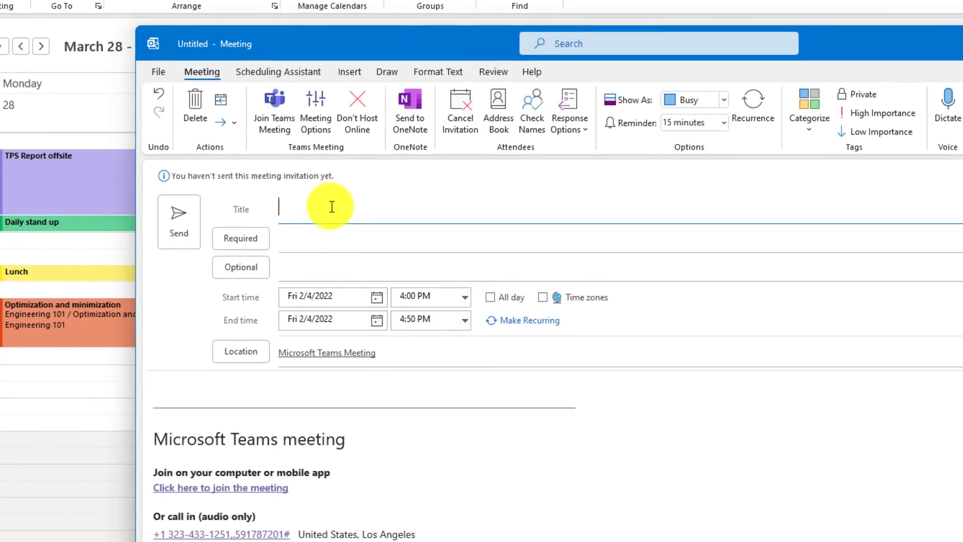
{"action": "left_click", "coordinate": [237, 298]}
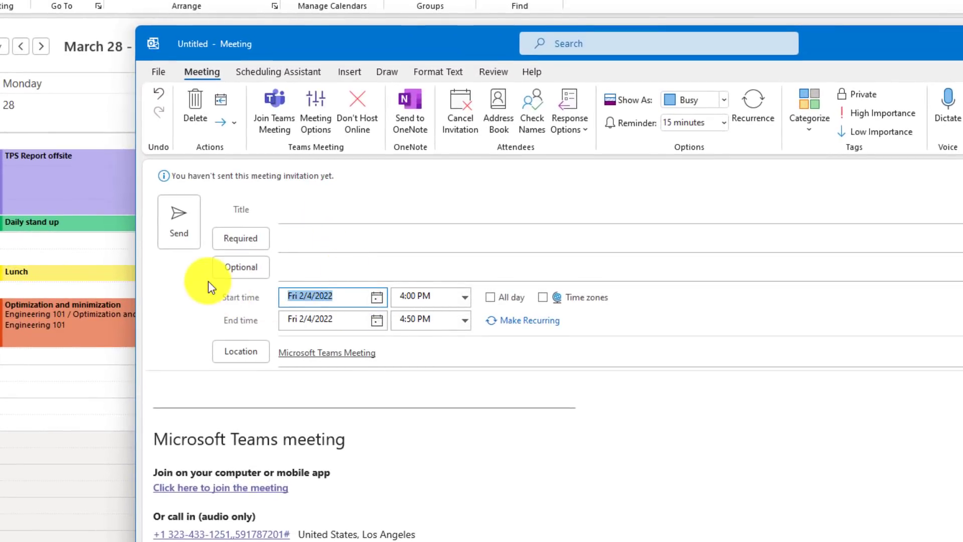
{"action": "key", "text": "BackSpace"}
{"action": "type", "text": "Next Thursday"}
{"action": "key", "text": "Return"}
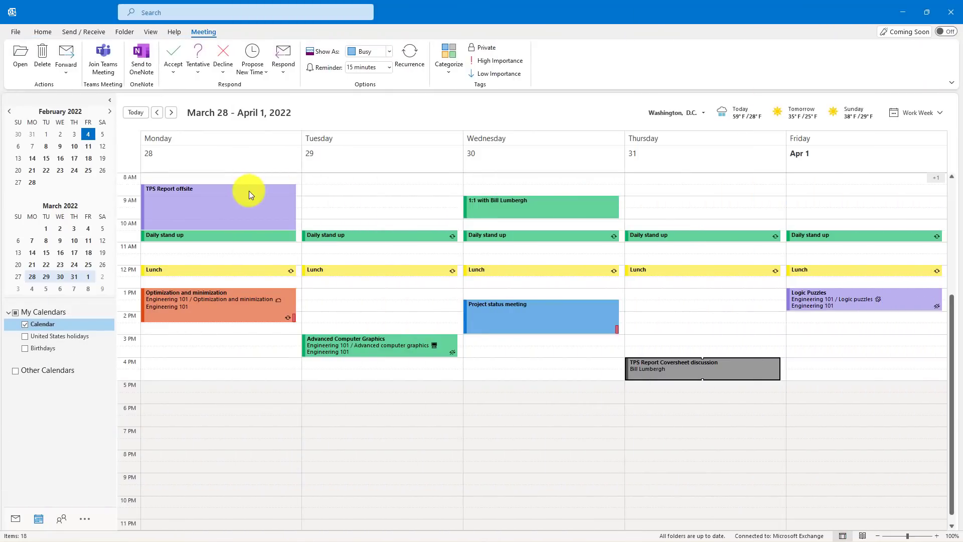
Change the work-week calendar's time scale to 60 minutes.
{"action": "left_click", "coordinate": [378, 206]}
{"action": "left_click", "coordinate": [387, 213]}
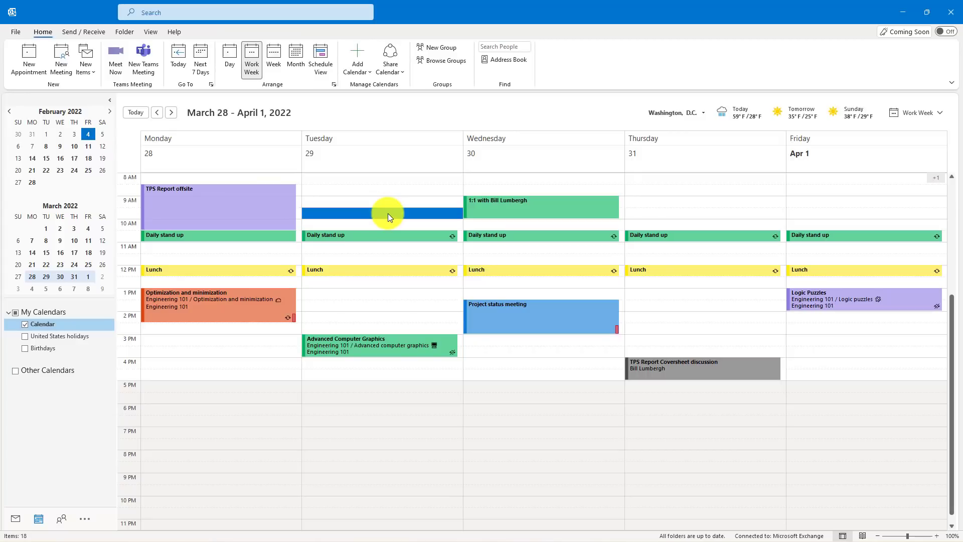
{"action": "left_click", "coordinate": [371, 197]}
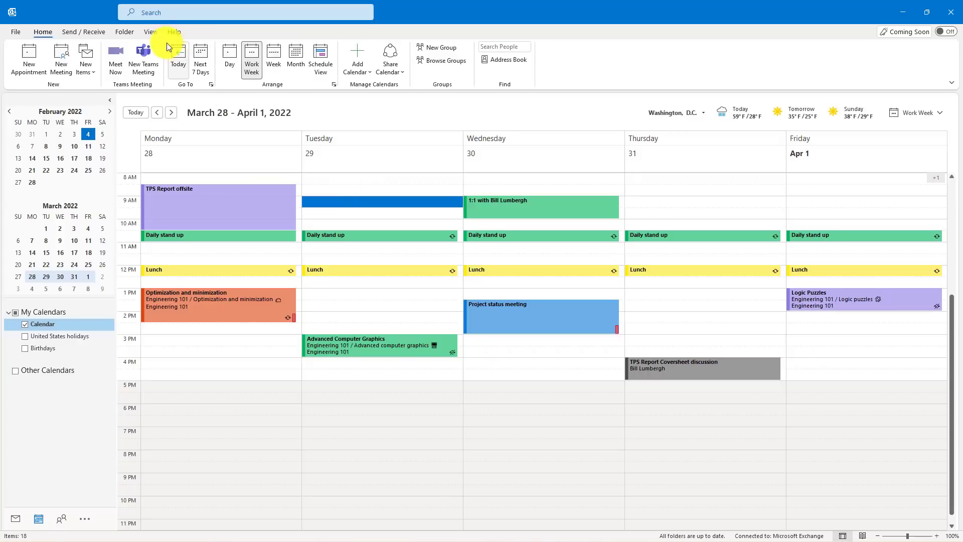
{"action": "left_click", "coordinate": [151, 32]}
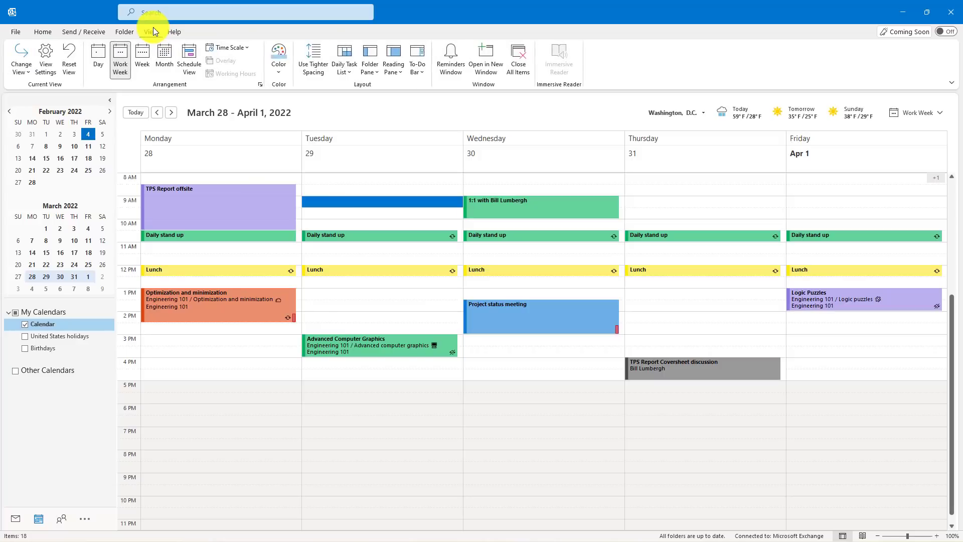
{"action": "left_click", "coordinate": [235, 48]}
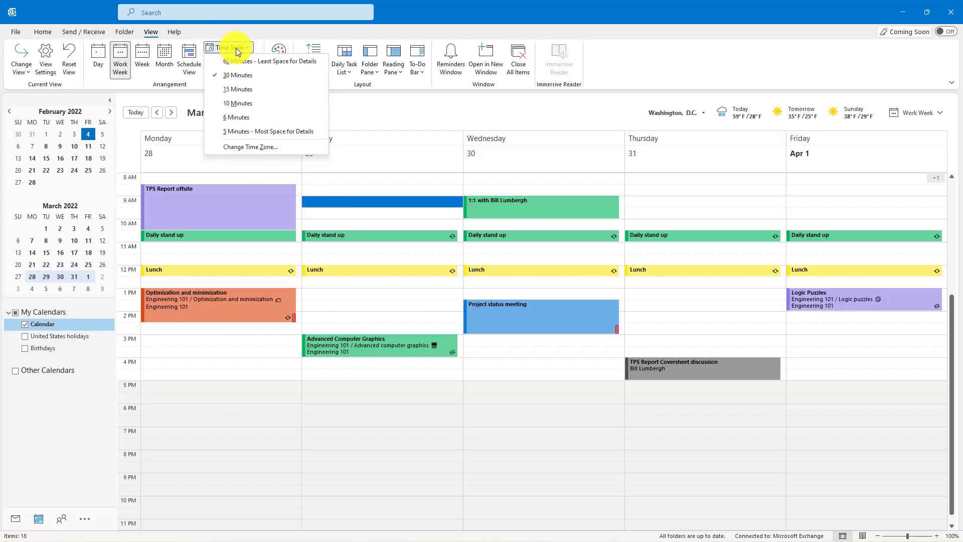
{"action": "left_click", "coordinate": [261, 61]}
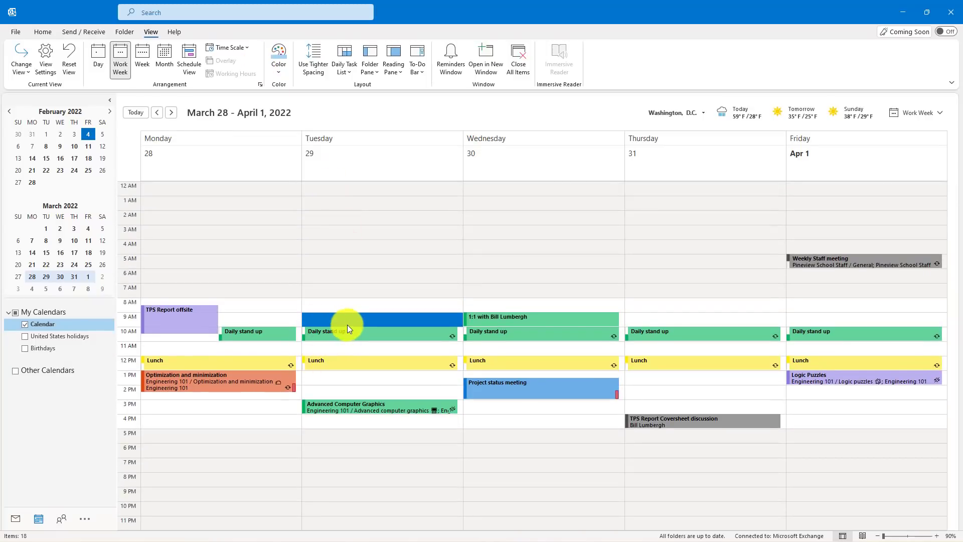
Switch the time scale to 15 minutes so the Tuesday and Wednesday slots show taller rows.
{"action": "left_click", "coordinate": [362, 347]}
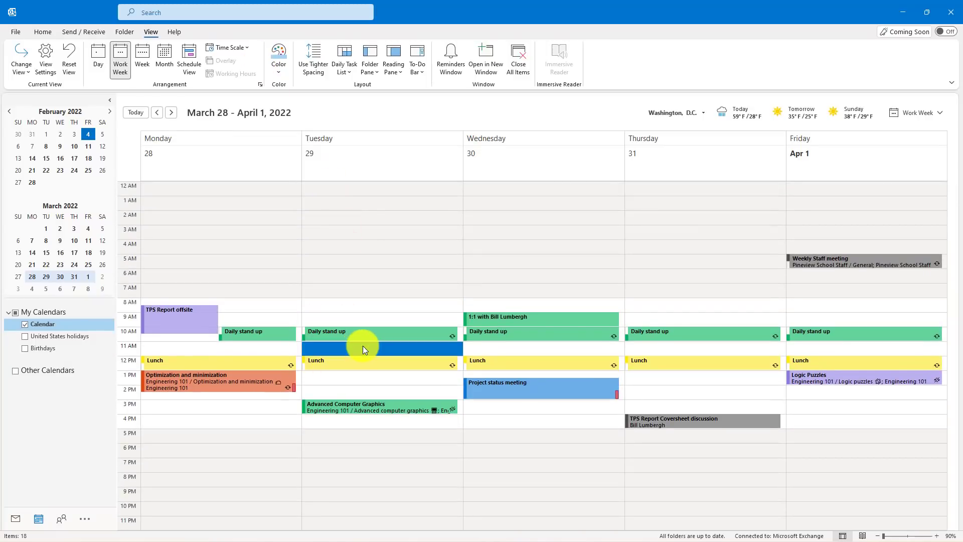
{"action": "left_click", "coordinate": [234, 47]}
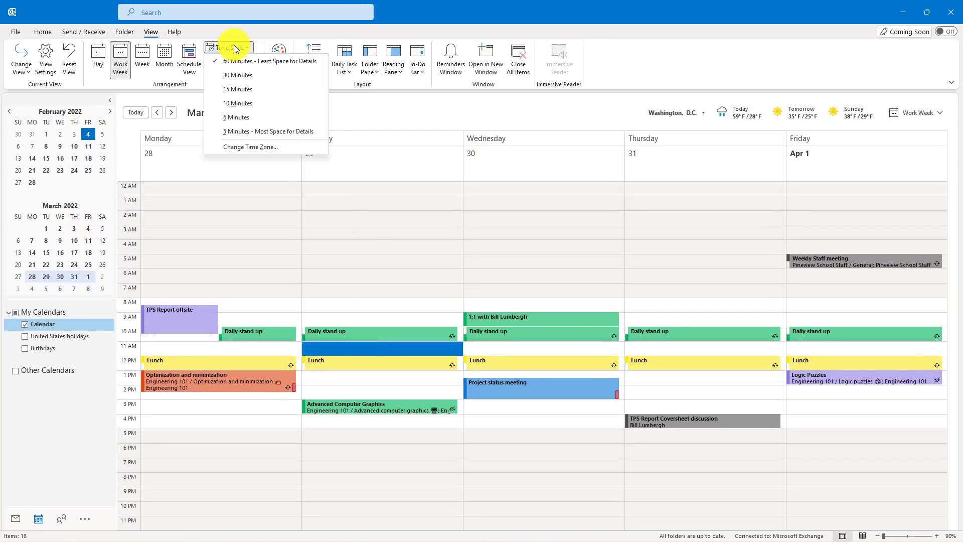
{"action": "left_click", "coordinate": [246, 89]}
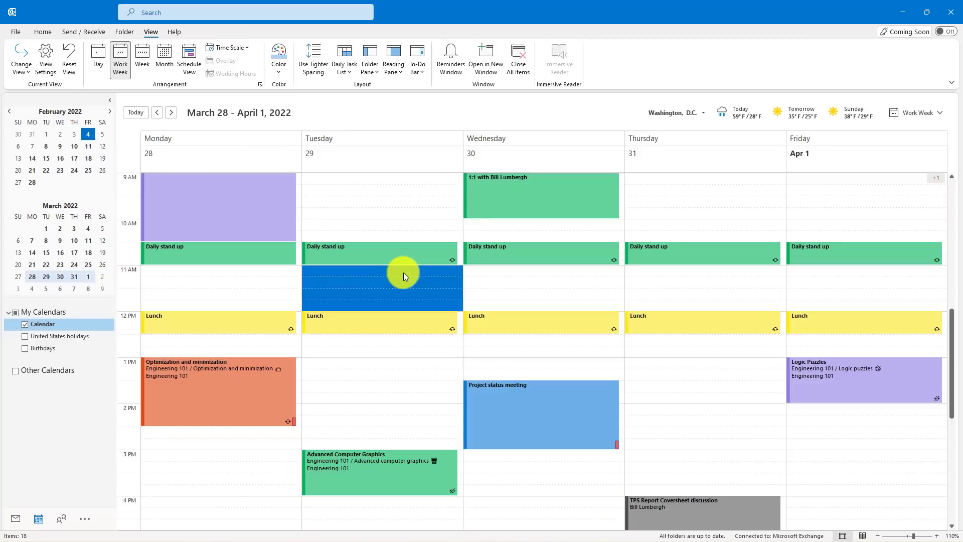
{"action": "left_click", "coordinate": [412, 273]}
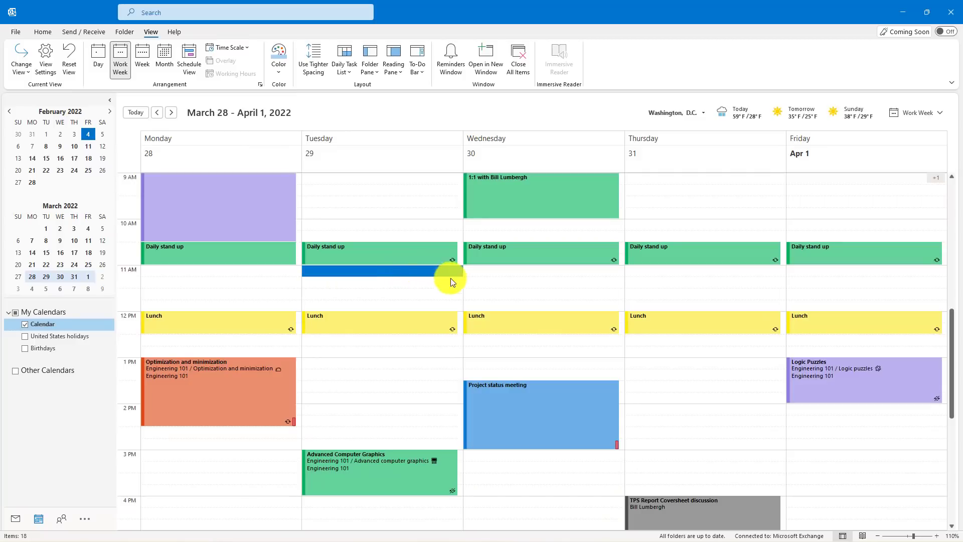
{"action": "left_click", "coordinate": [498, 272]}
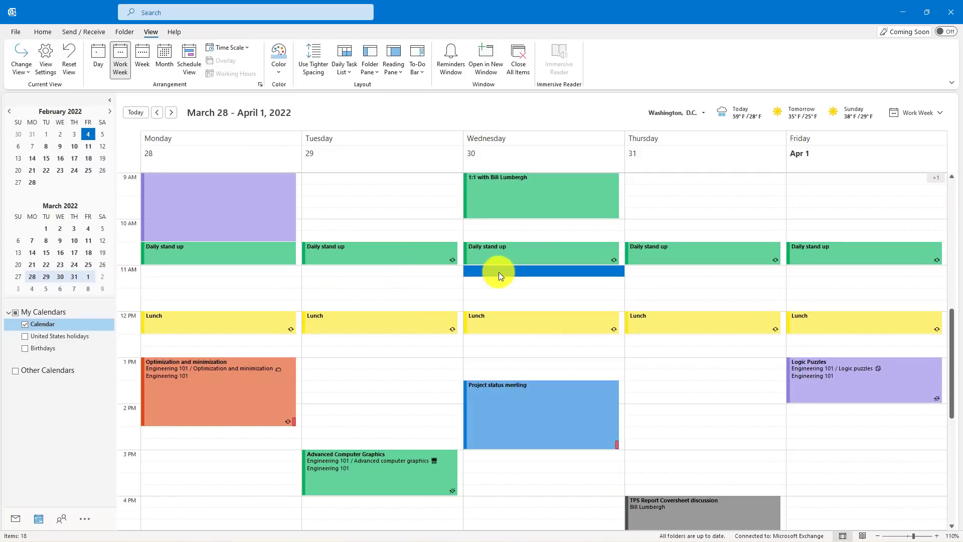
{"action": "left_click", "coordinate": [412, 282]}
{"action": "left_click", "coordinate": [233, 48]}
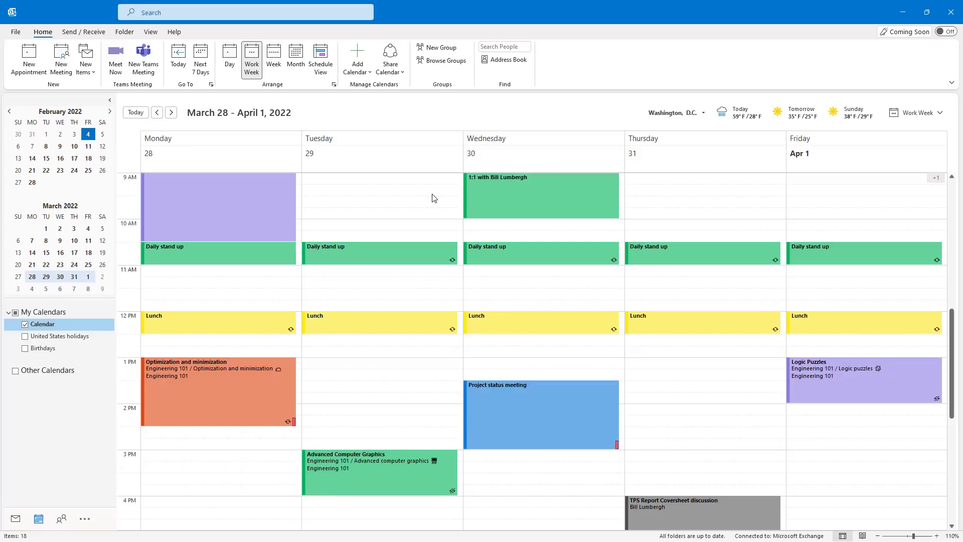
Cycle the calendar through 1-, 2-, 5-, 9-, 10-day and month views with Alt shortcuts, ending on one day.
{"action": "key", "text": "alt+1"}
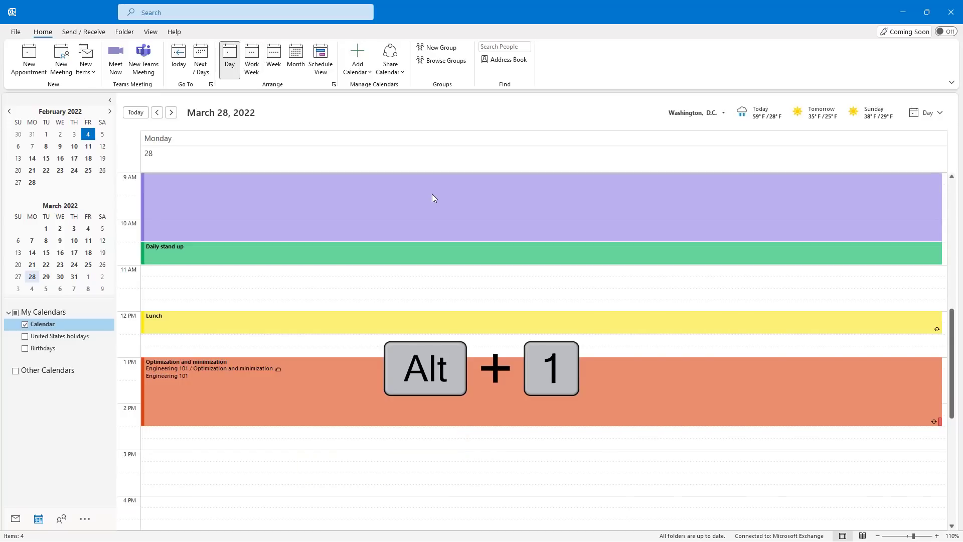
{"action": "mouse_move", "coordinate": [432, 194]}
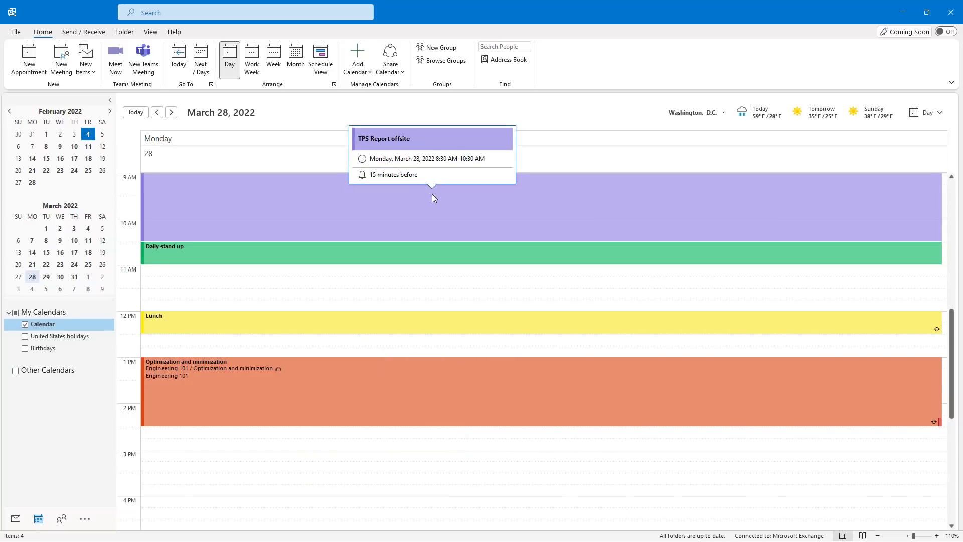
{"action": "key", "text": "alt+2"}
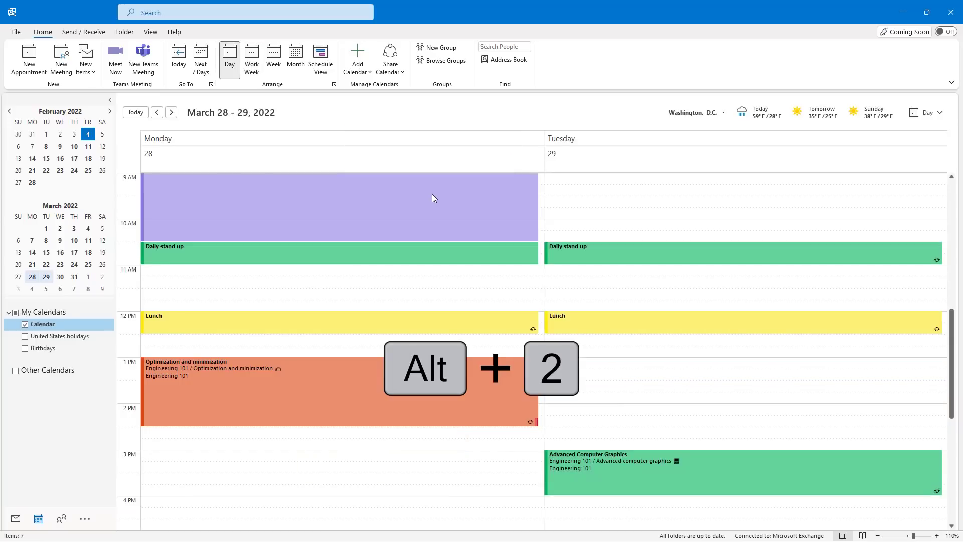
{"action": "key", "text": "alt+5"}
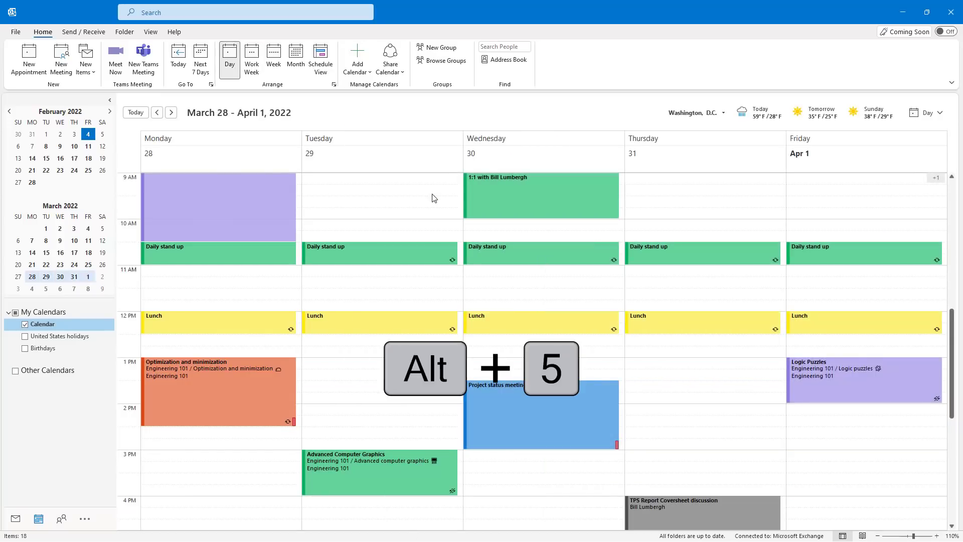
{"action": "key", "text": "alt+9"}
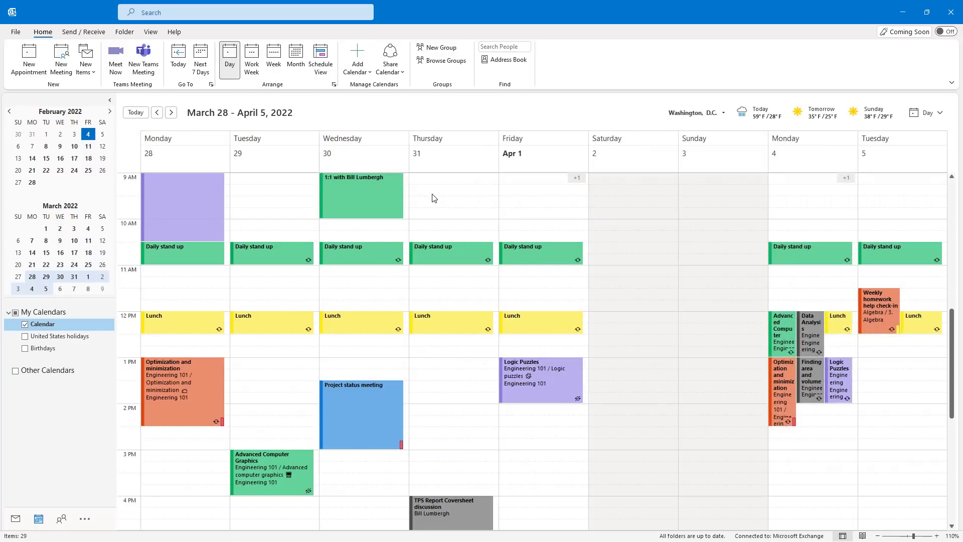
{"action": "key", "text": "alt+0"}
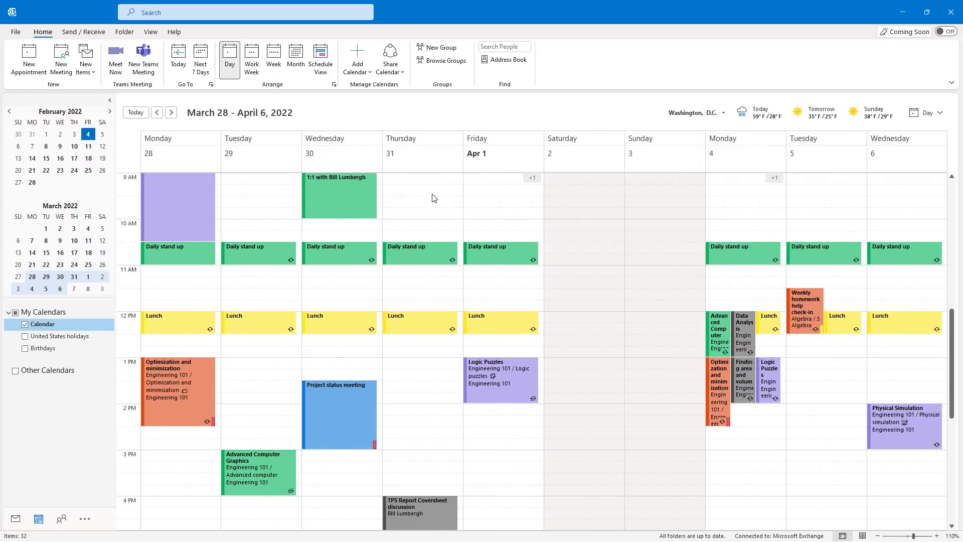
{"action": "key", "text": "alt+equal"}
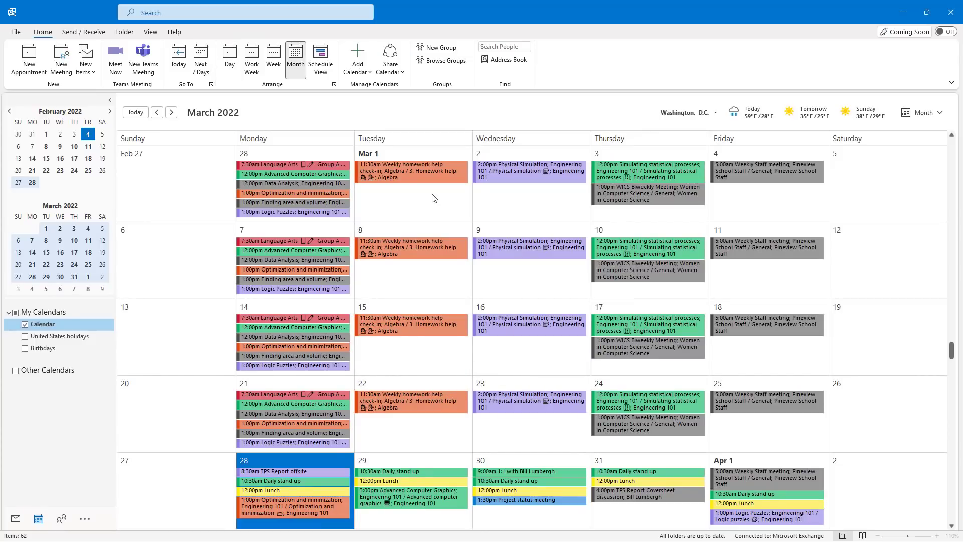
{"action": "key", "text": "alt+1"}
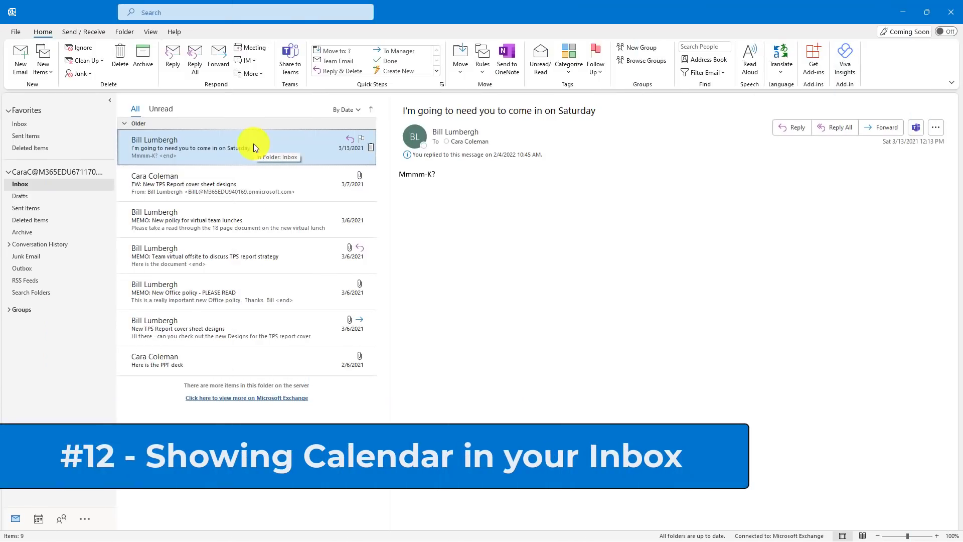
Show the Calendar To-Do Bar beside the Inbox and widen it to reveal upcoming appointments.
{"action": "left_click", "coordinate": [150, 31]}
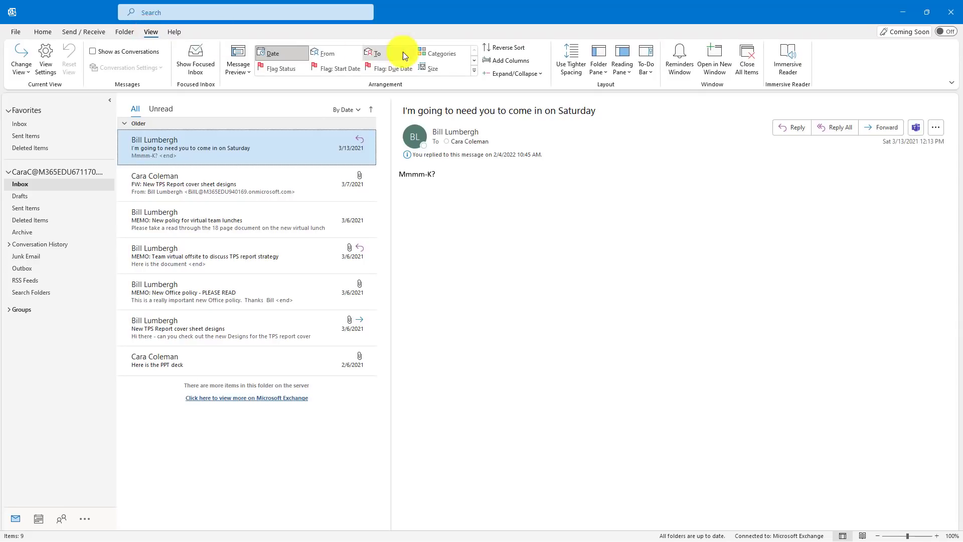
{"action": "left_click", "coordinate": [649, 67]}
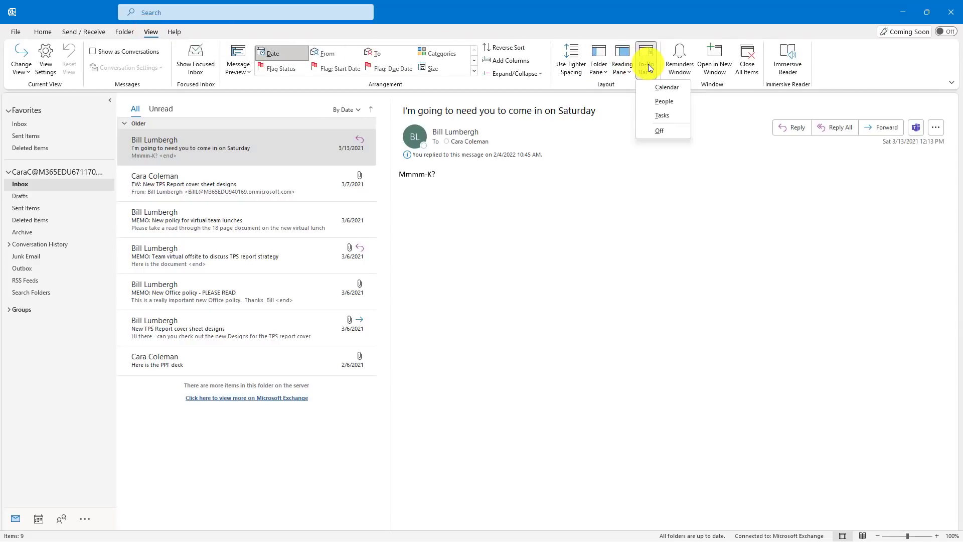
{"action": "left_click", "coordinate": [678, 90]}
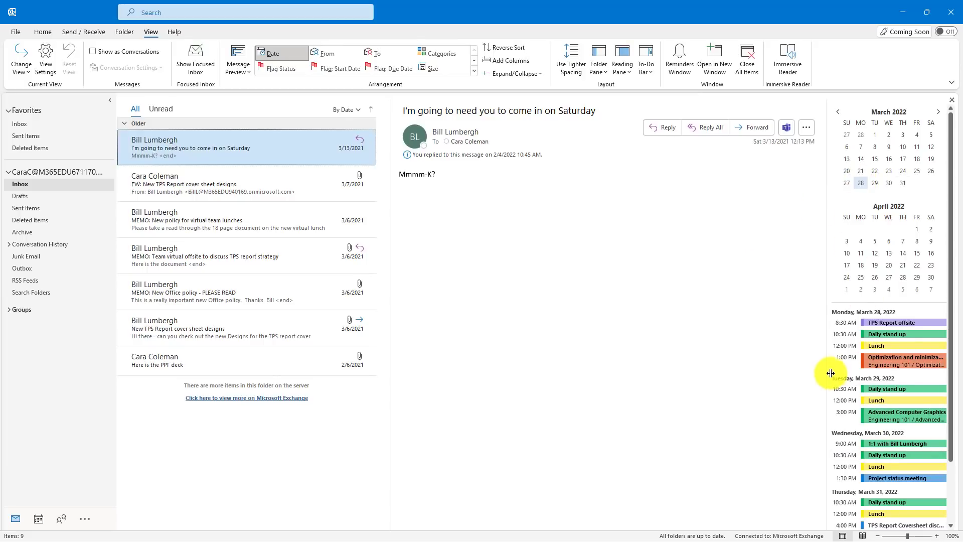
{"action": "left_click_drag", "start_coordinate": [828, 368], "coordinate": [791, 366]}
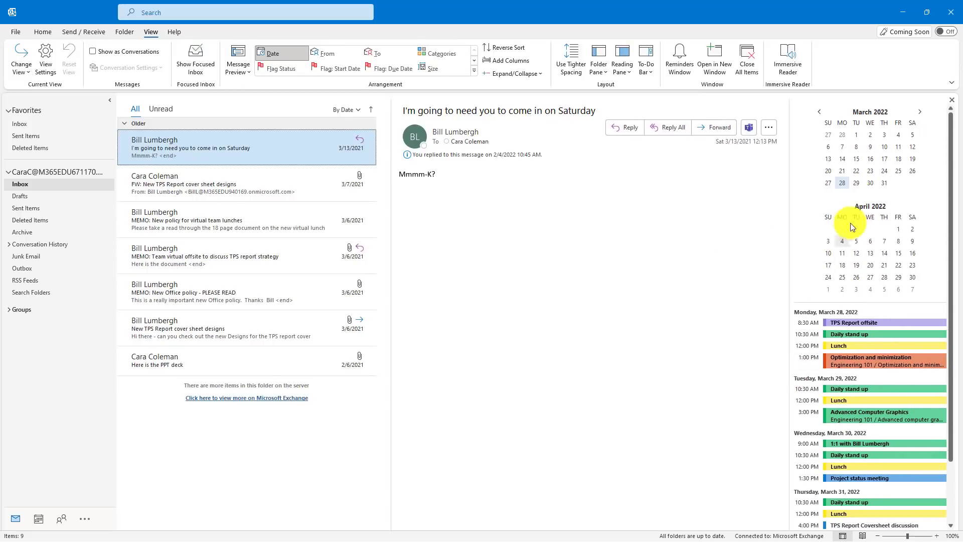
{"action": "left_click", "coordinate": [820, 111]}
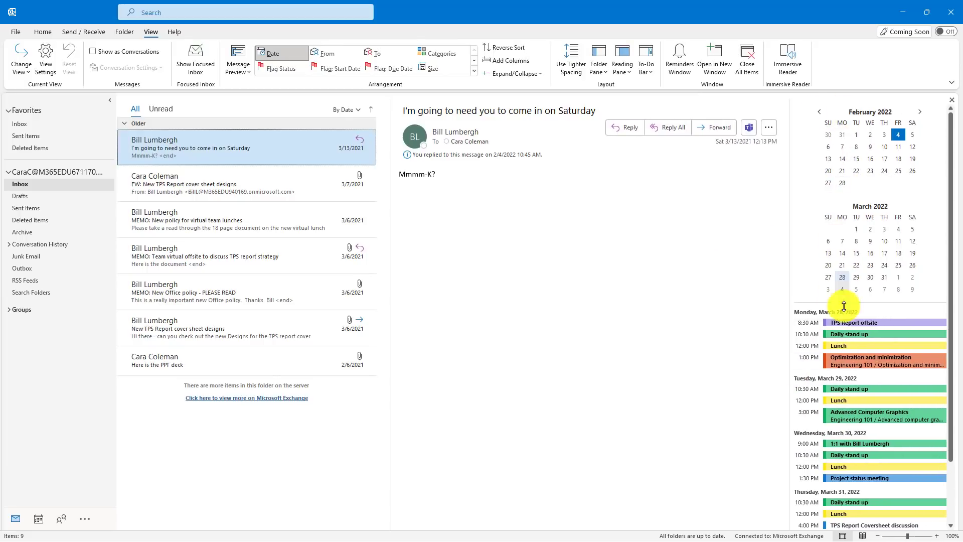
{"action": "scroll", "coordinate": [848, 326], "scroll_direction": "down", "scroll_amount": 1}
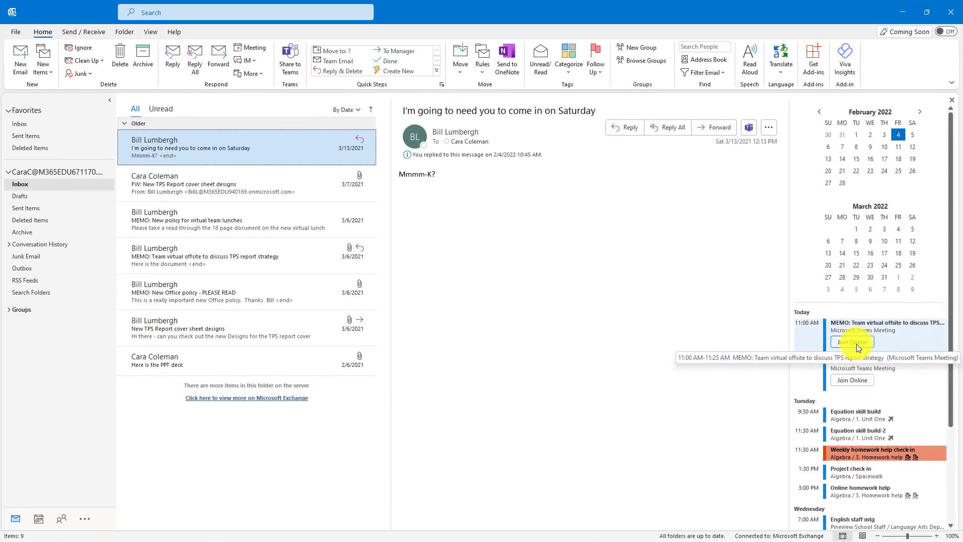
Join the MEMO team virtual offsite Teams meeting from the To-Do Bar appointment list.
{"action": "left_click", "coordinate": [856, 343]}
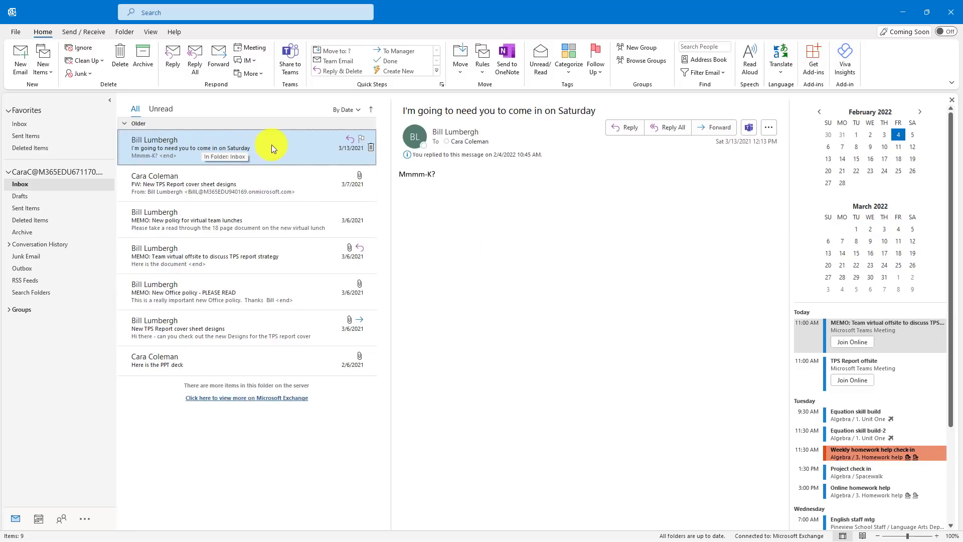
Turn the Saturday-request email into an all-day appointment on Sat 2/5/2022 and save it.
{"action": "left_click_drag", "start_coordinate": [272, 145], "coordinate": [41, 524]}
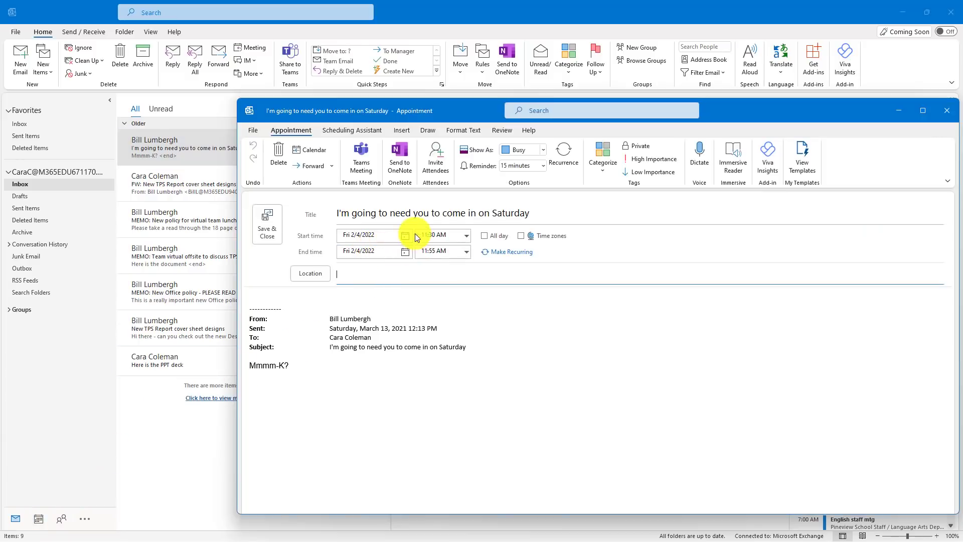
{"action": "left_click", "coordinate": [536, 211]}
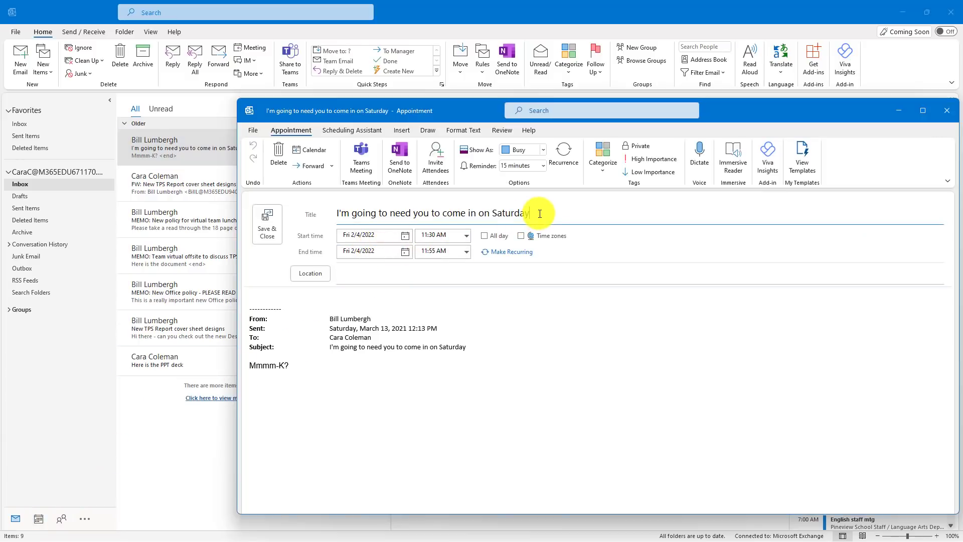
{"action": "left_click", "coordinate": [408, 235]}
{"action": "left_click", "coordinate": [398, 272]}
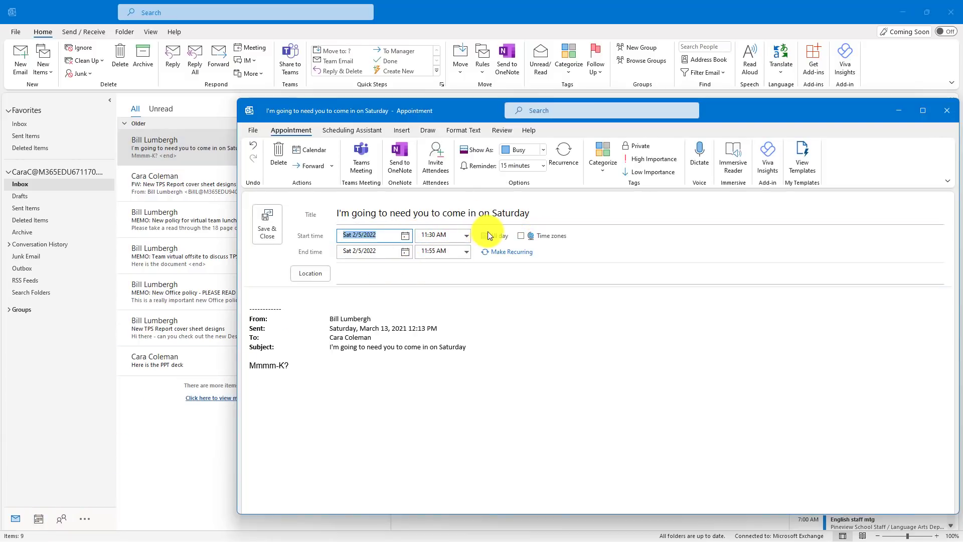
{"action": "left_click", "coordinate": [483, 236]}
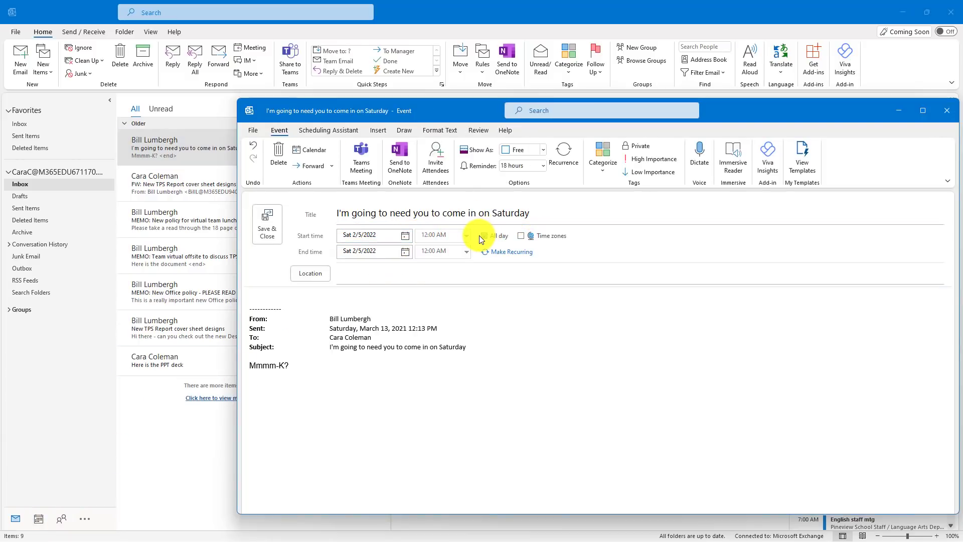
{"action": "left_click", "coordinate": [269, 230]}
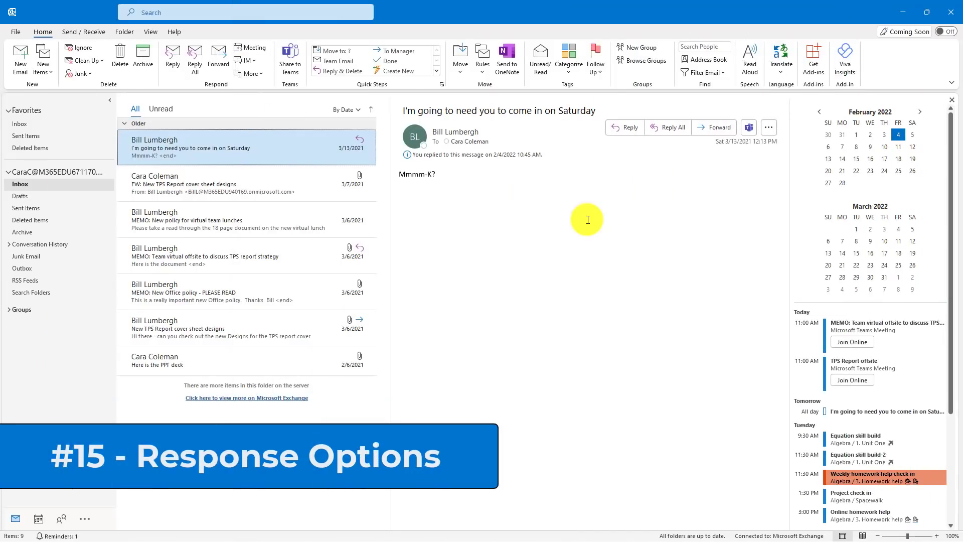
Draft the 'TPS Report top learning - research share out' meeting invite and toggle Request Responses.
{"action": "left_click", "coordinate": [43, 61]}
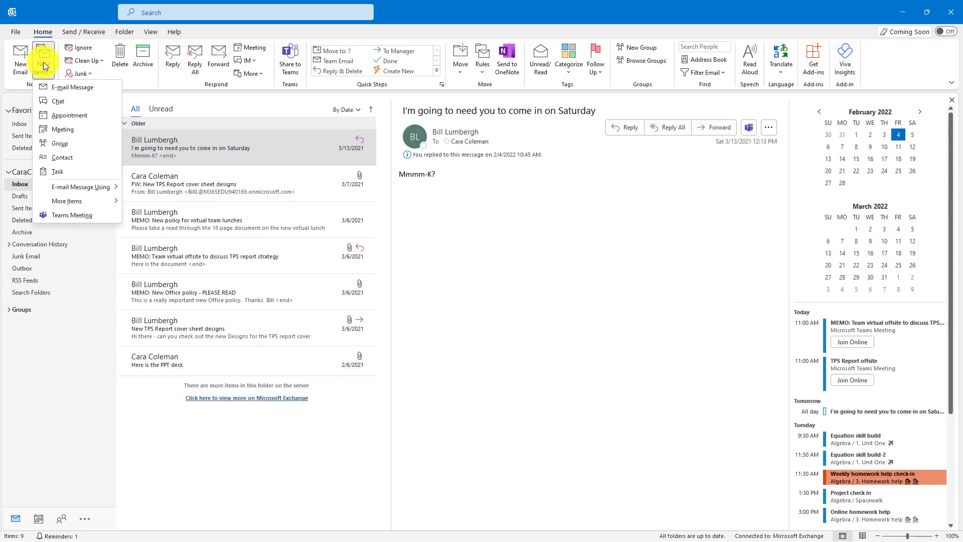
{"action": "left_click", "coordinate": [77, 128]}
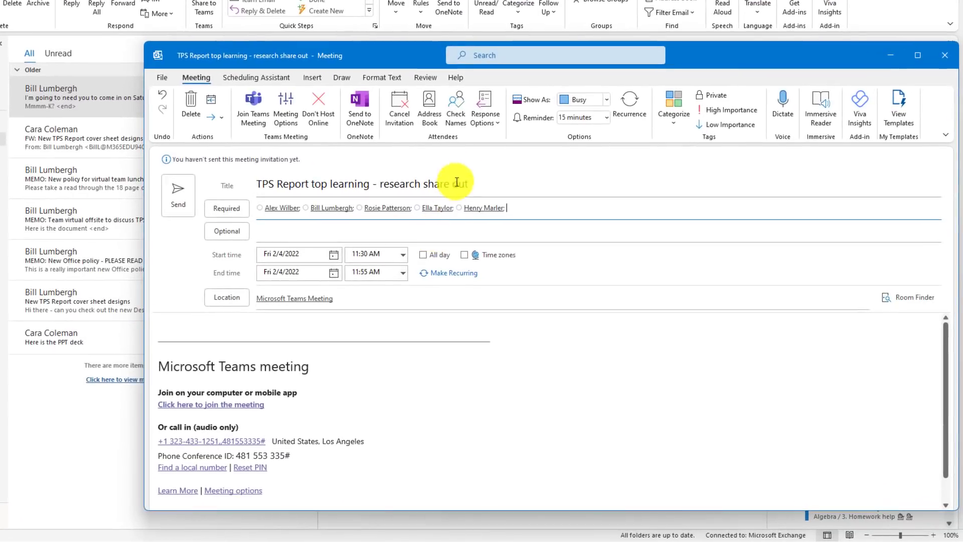
{"action": "left_click", "coordinate": [485, 118]}
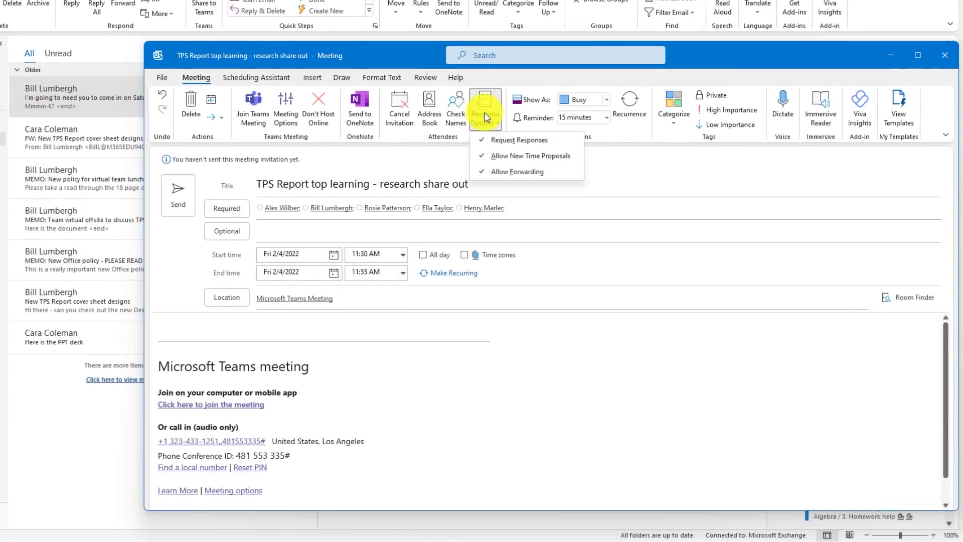
{"action": "left_click", "coordinate": [556, 145]}
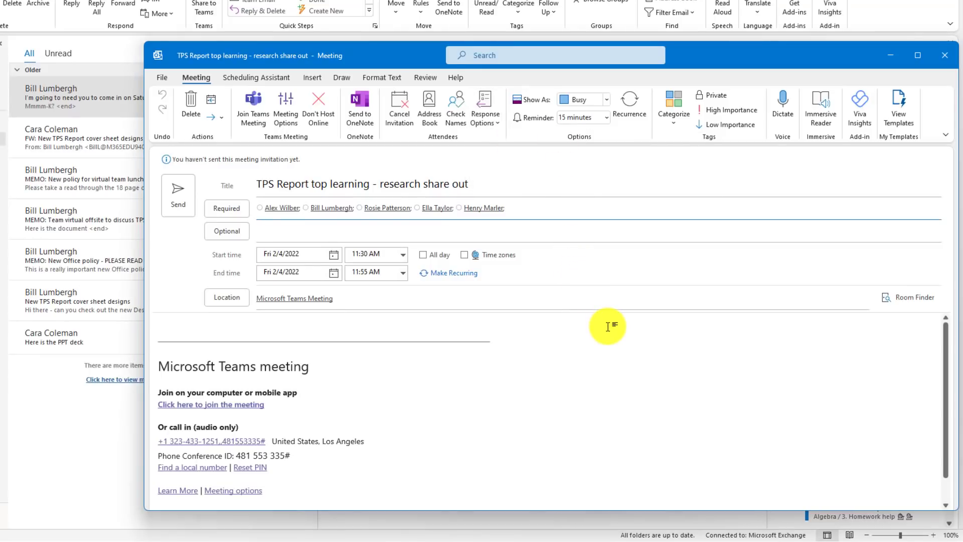
Send the TPS Report top learning invite, accept it in Outlook on the web, then view the calendar.
{"action": "left_click", "coordinate": [185, 197]}
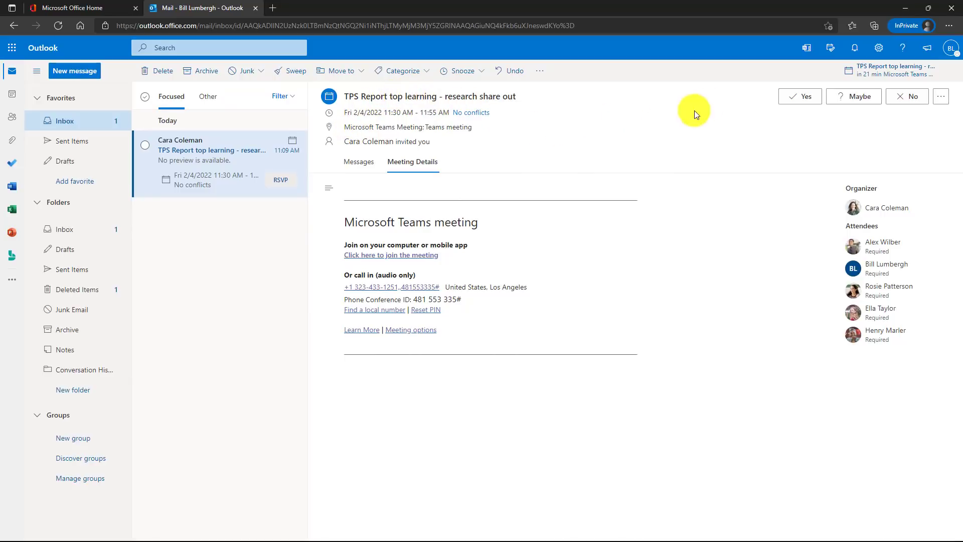
{"action": "left_click", "coordinate": [806, 100]}
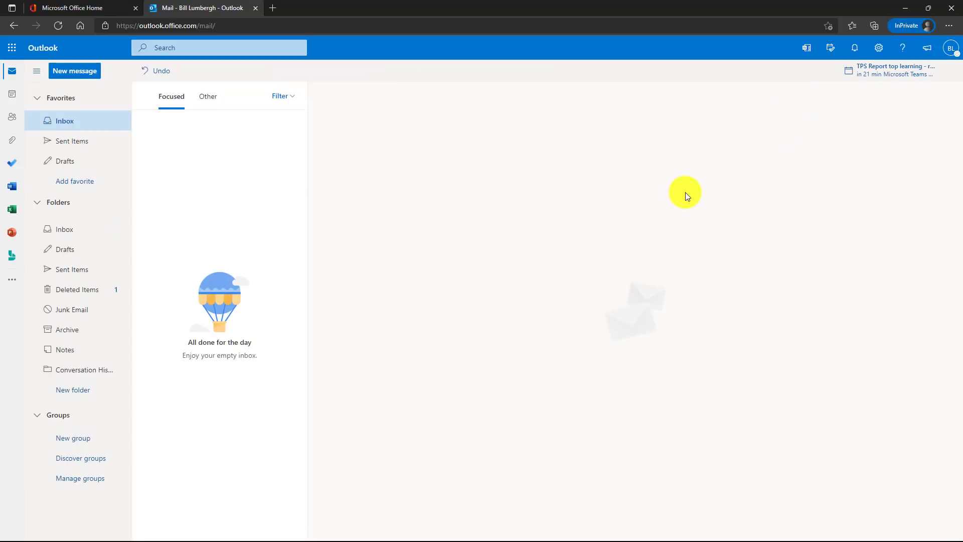
{"action": "left_click", "coordinate": [9, 98]}
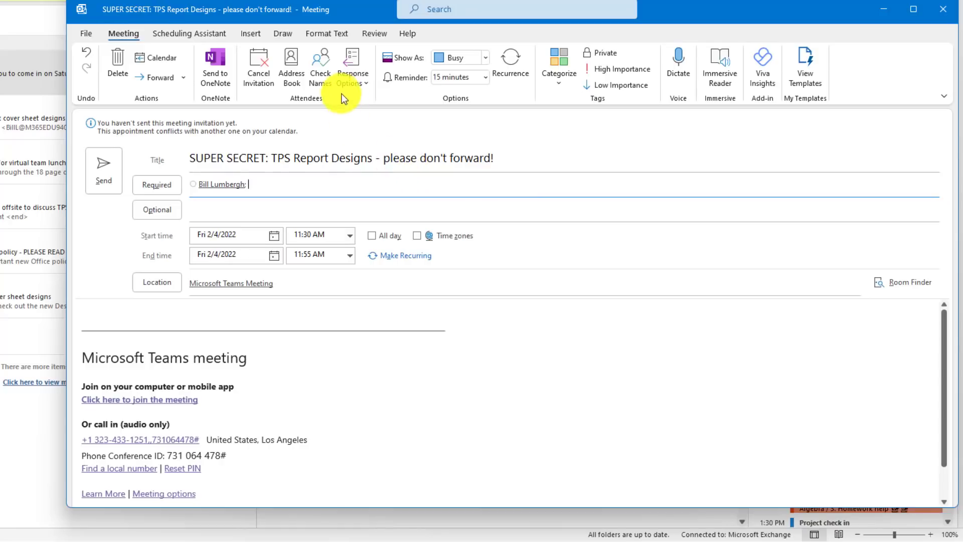
Turn off Allow Forwarding for the SUPER SECRET: TPS Report Designs invite and send it.
{"action": "left_click", "coordinate": [346, 78]}
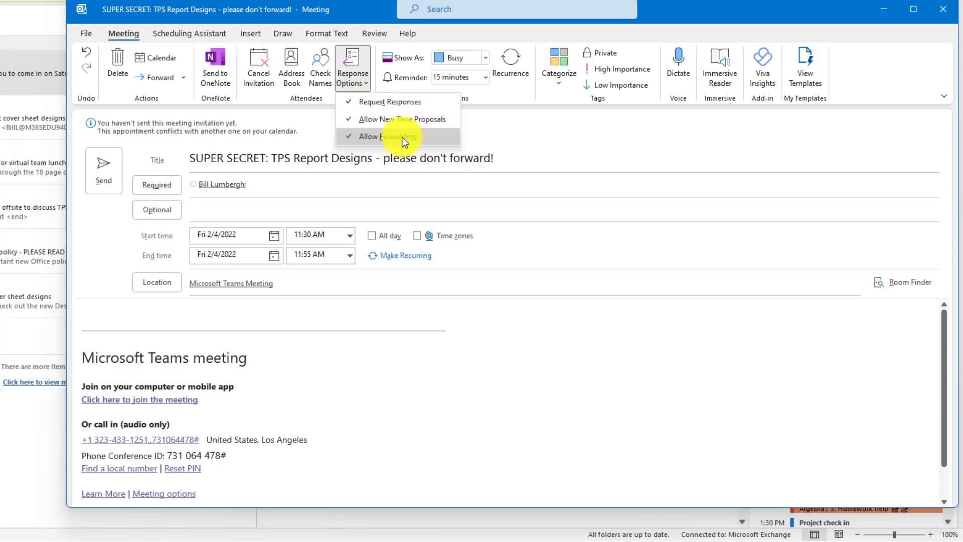
{"action": "left_click", "coordinate": [422, 139]}
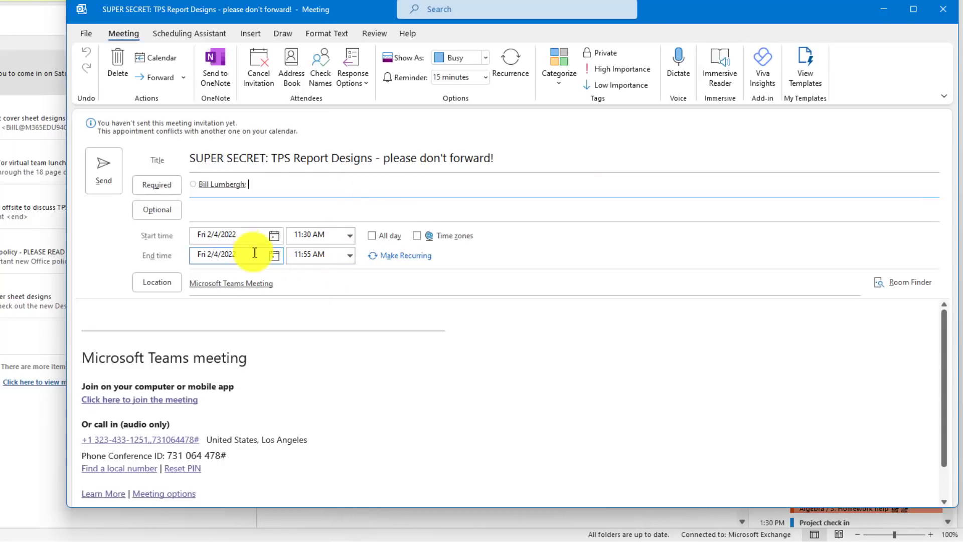
{"action": "left_click", "coordinate": [104, 167]}
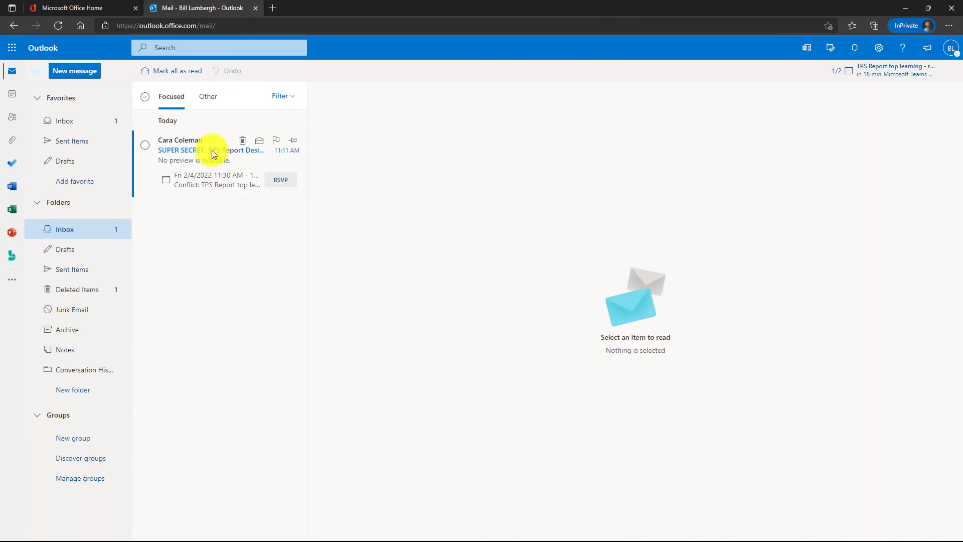
Review the SUPER SECRET invitation's response options, pop it out, and attempt to forward it.
{"action": "left_click", "coordinate": [212, 150]}
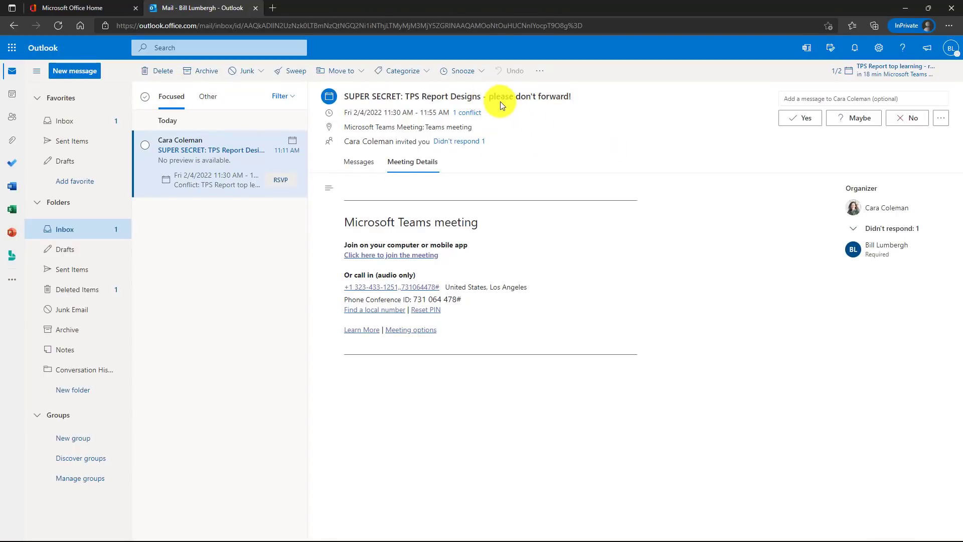
{"action": "left_click", "coordinate": [941, 118]}
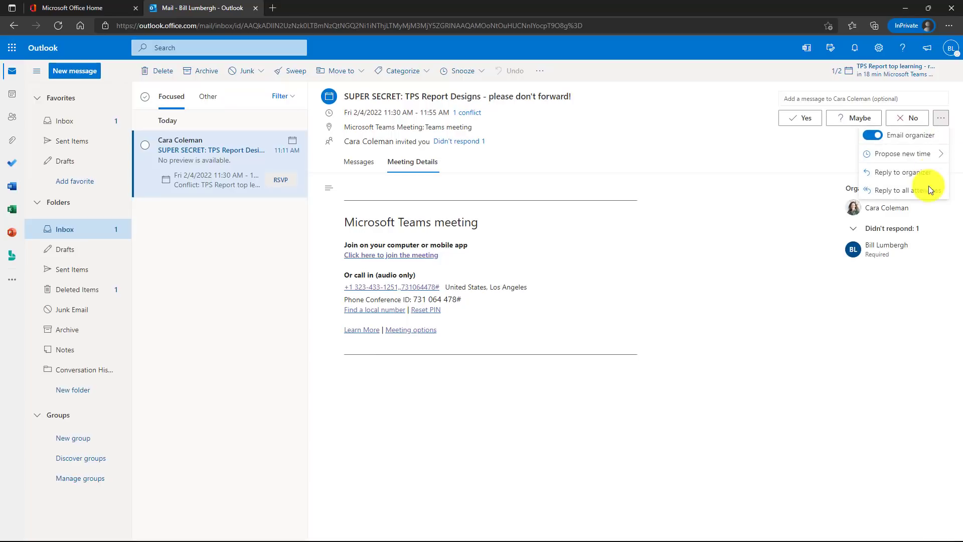
{"action": "left_click", "coordinate": [434, 135]}
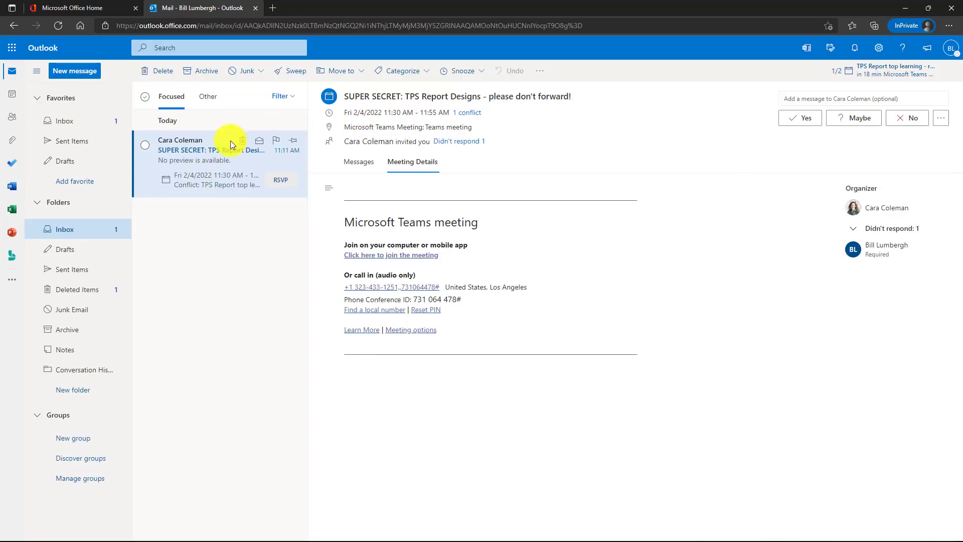
{"action": "double_click", "coordinate": [209, 154]}
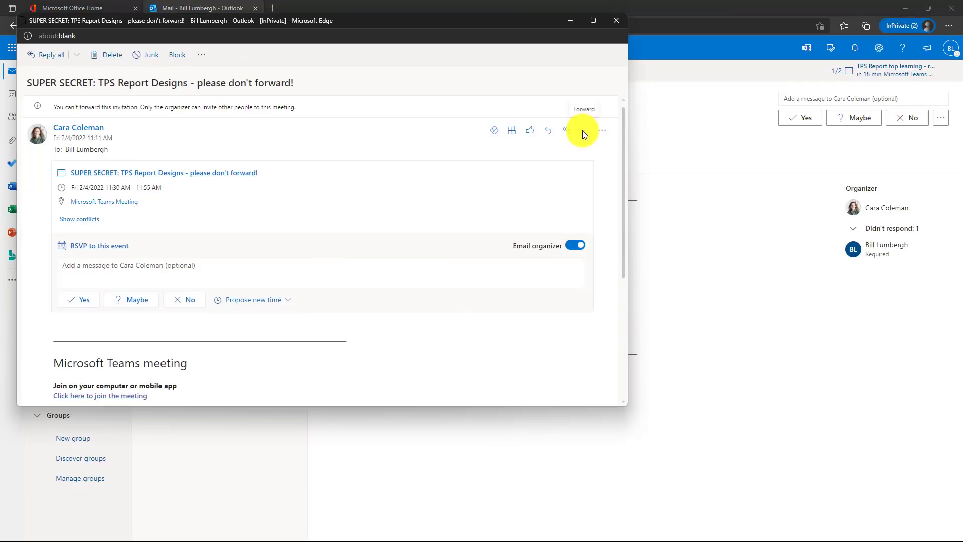
{"action": "left_click", "coordinate": [582, 130]}
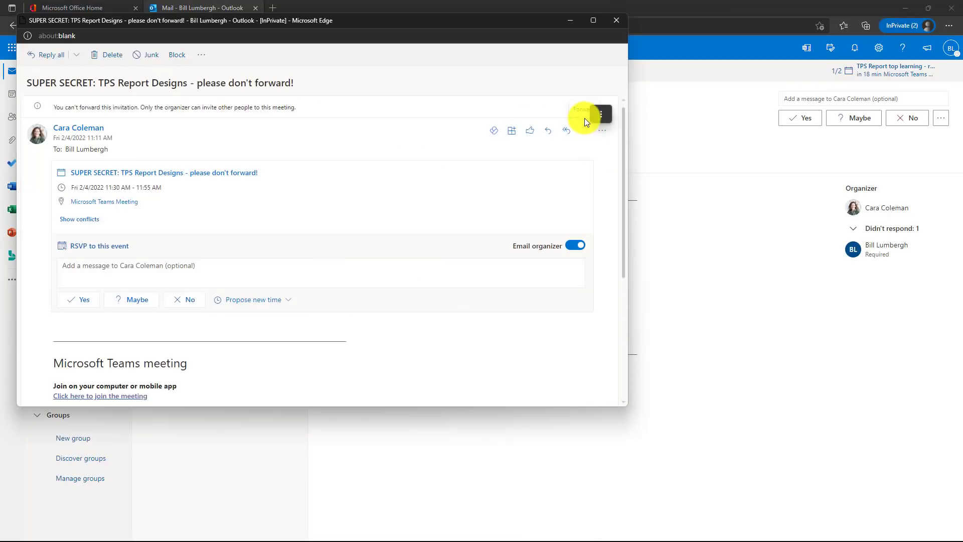
{"action": "left_click", "coordinate": [600, 114]}
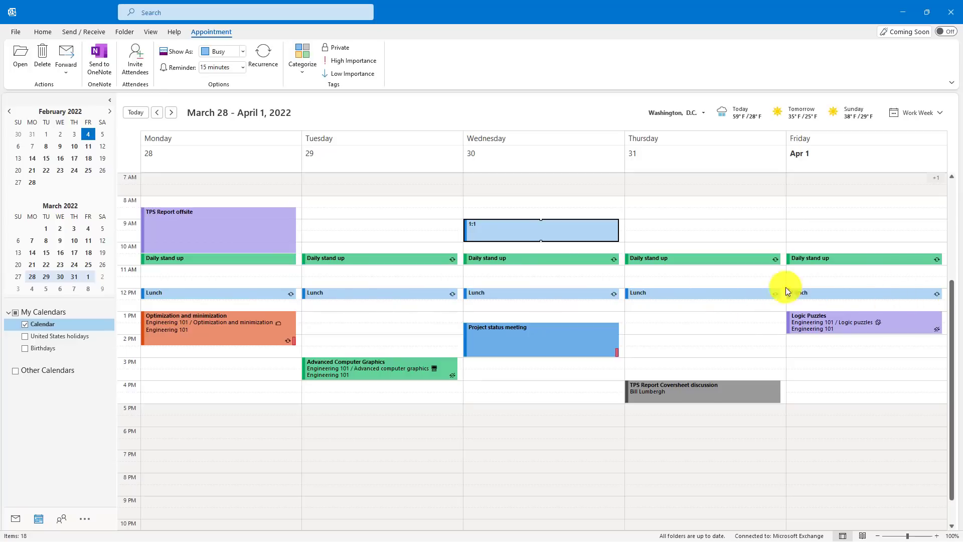
Put the recurring Lunch series in the Yellow category.
{"action": "right_click", "coordinate": [409, 295]}
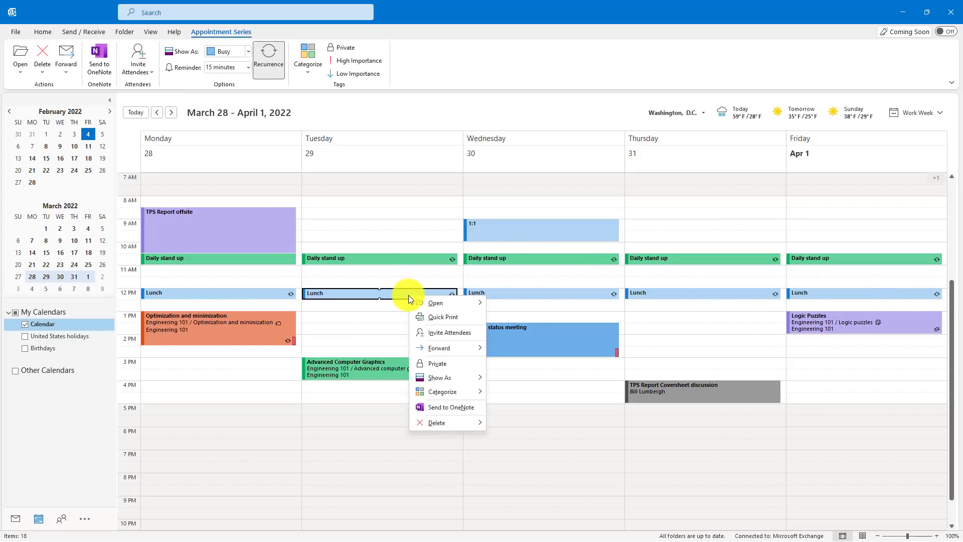
{"action": "mouse_move", "coordinate": [458, 389]}
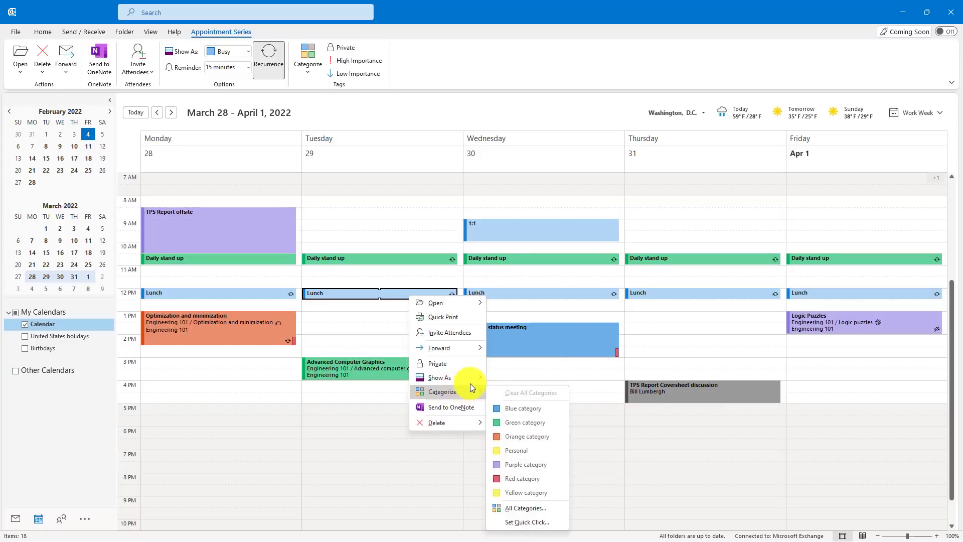
{"action": "left_click", "coordinate": [534, 495]}
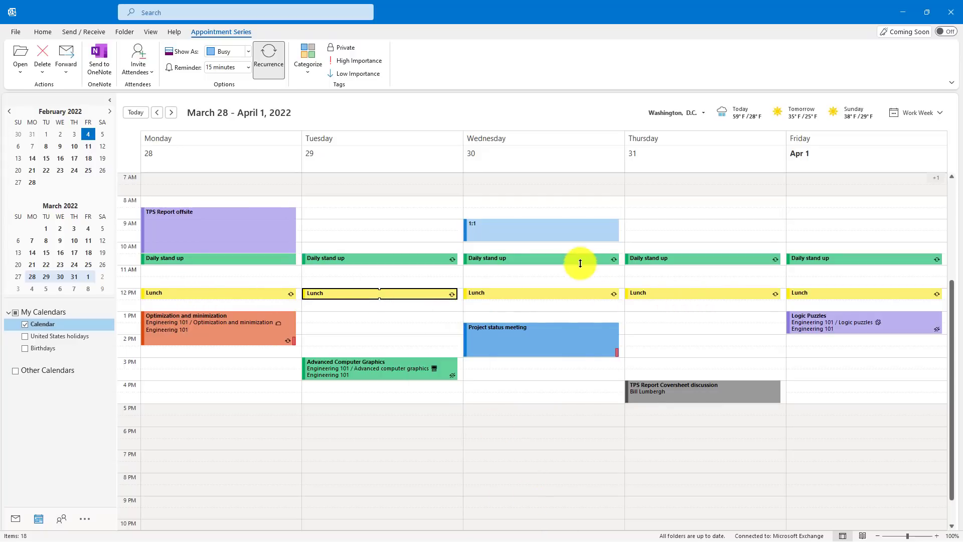
Put Wednesday's 1:1 meeting in the Red category, then select the TPS Report offsite event.
{"action": "right_click", "coordinate": [571, 228]}
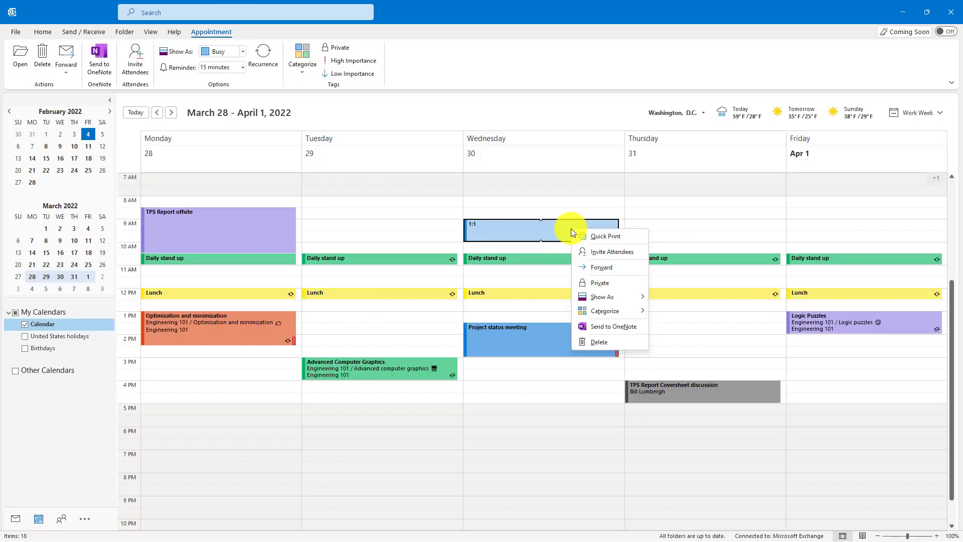
{"action": "mouse_move", "coordinate": [605, 308]}
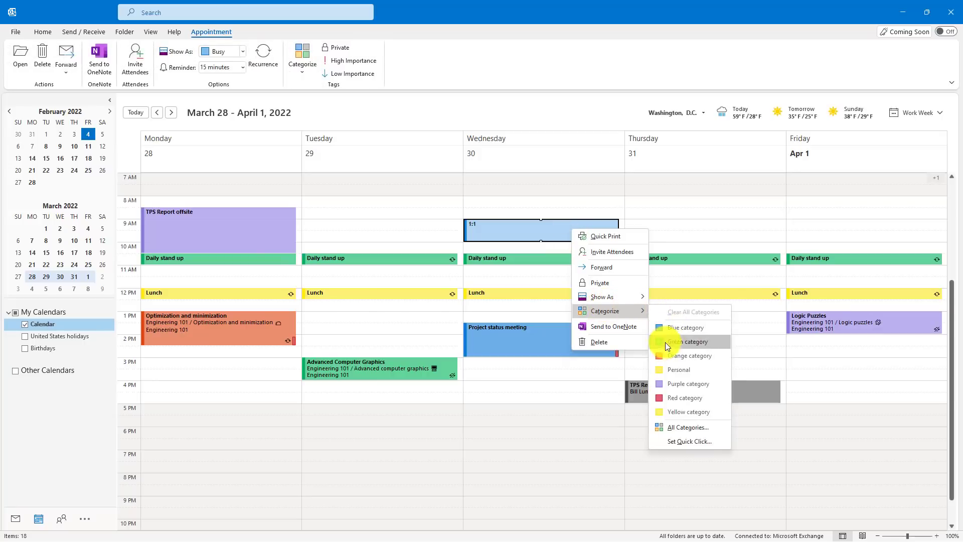
{"action": "left_click", "coordinate": [691, 397]}
{"action": "left_click", "coordinate": [354, 194]}
{"action": "left_click", "coordinate": [242, 222]}
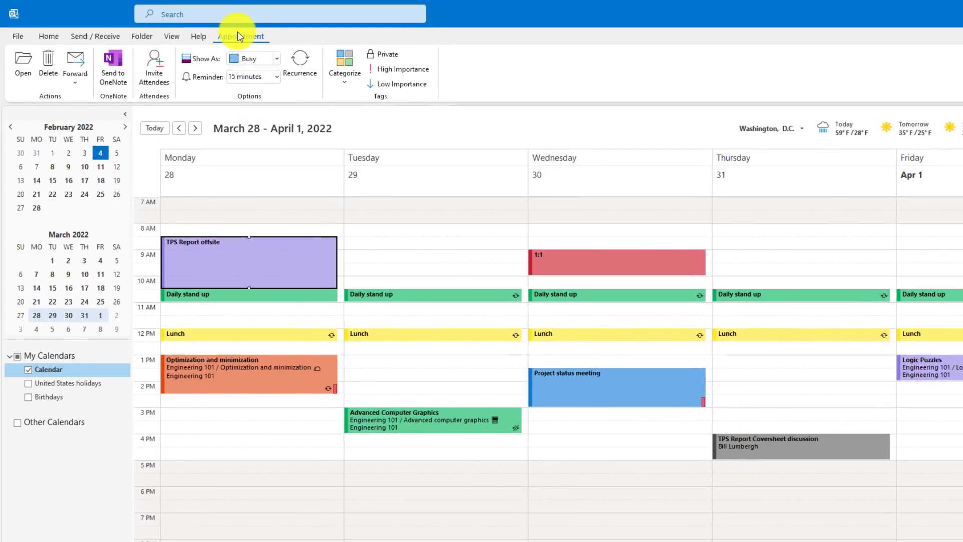
Create a brown 'Top Secret' category with shortcut CTRL+F2 and apply it to TPS Report offsite.
{"action": "left_click", "coordinate": [345, 67]}
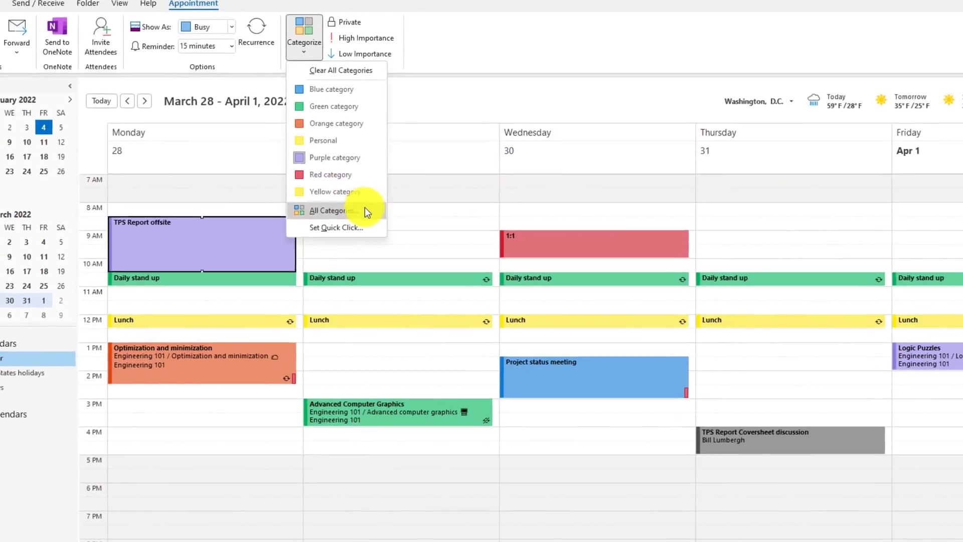
{"action": "left_click", "coordinate": [373, 231]}
{"action": "left_click", "coordinate": [414, 235]}
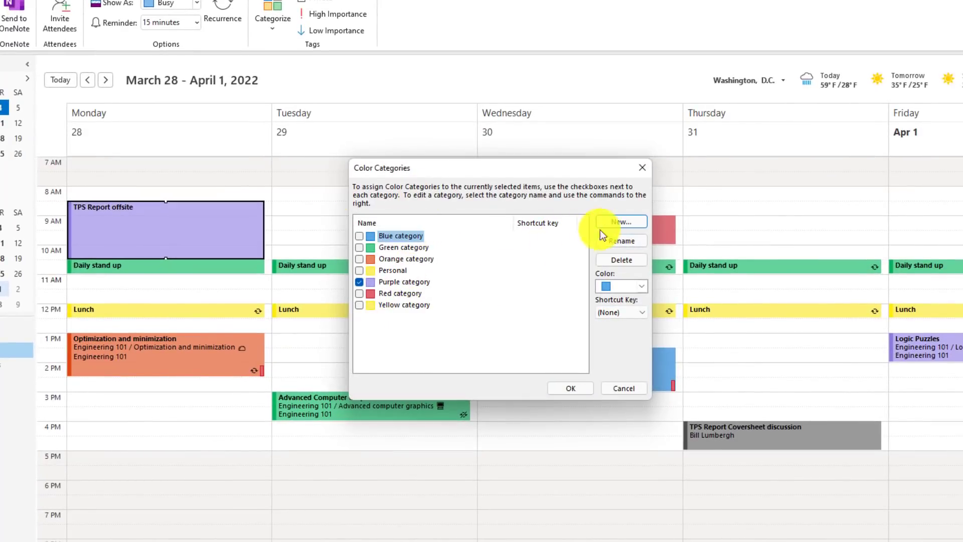
{"action": "left_click", "coordinate": [619, 221]}
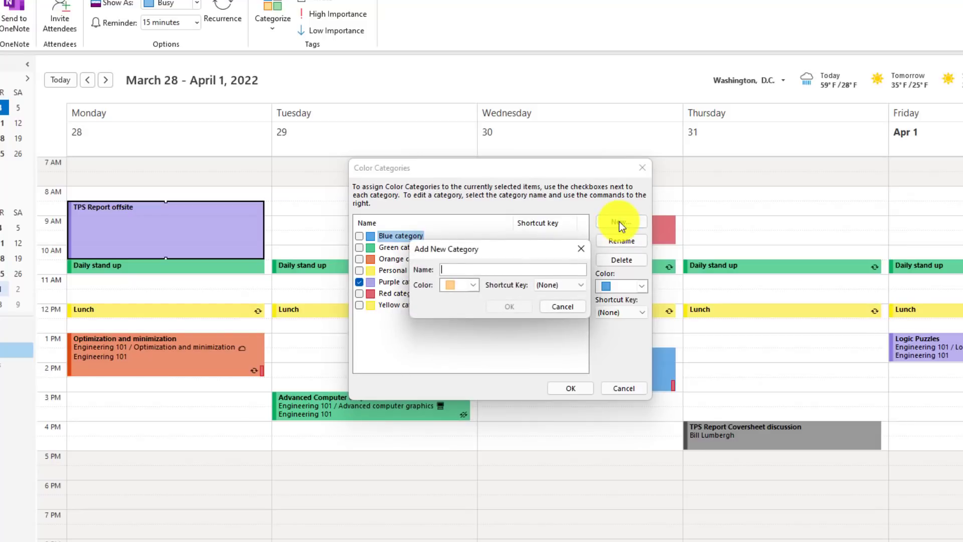
{"action": "type", "text": "Top Secret"}
{"action": "left_click", "coordinate": [474, 285]}
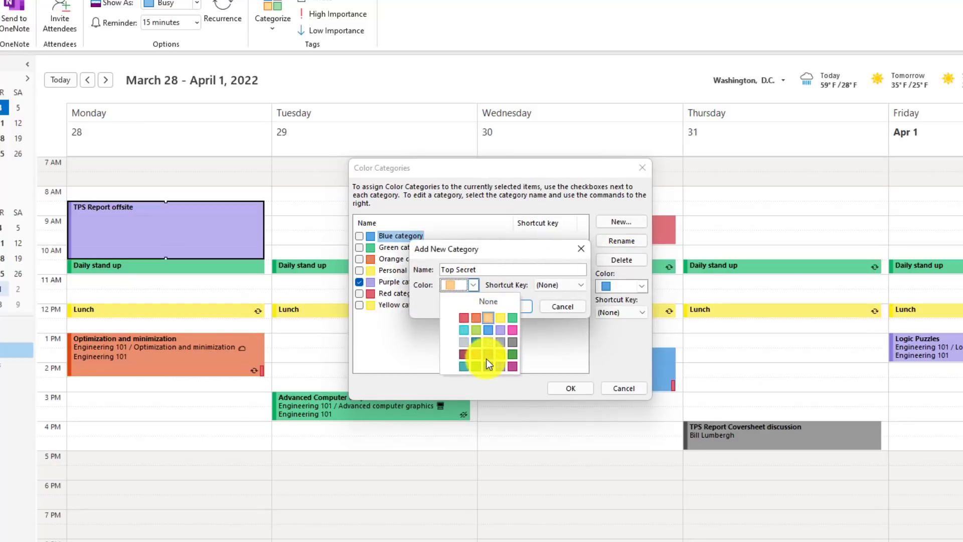
{"action": "left_click", "coordinate": [486, 357]}
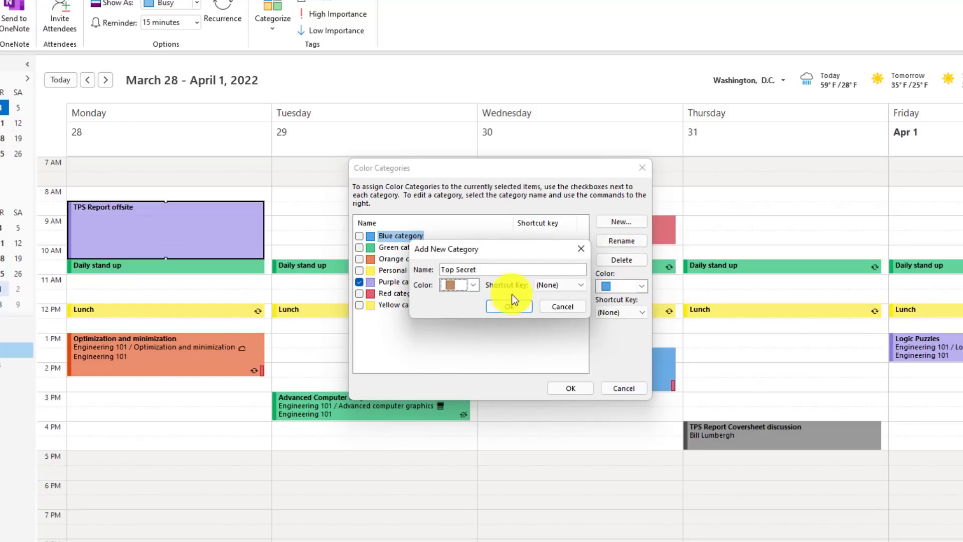
{"action": "left_click", "coordinate": [584, 286]}
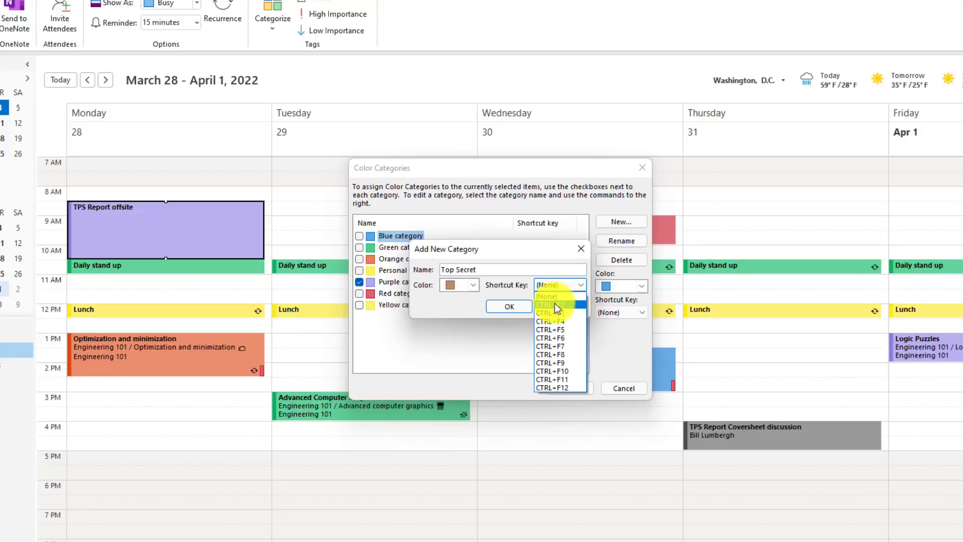
{"action": "left_click", "coordinate": [564, 304]}
{"action": "left_click", "coordinate": [503, 306]}
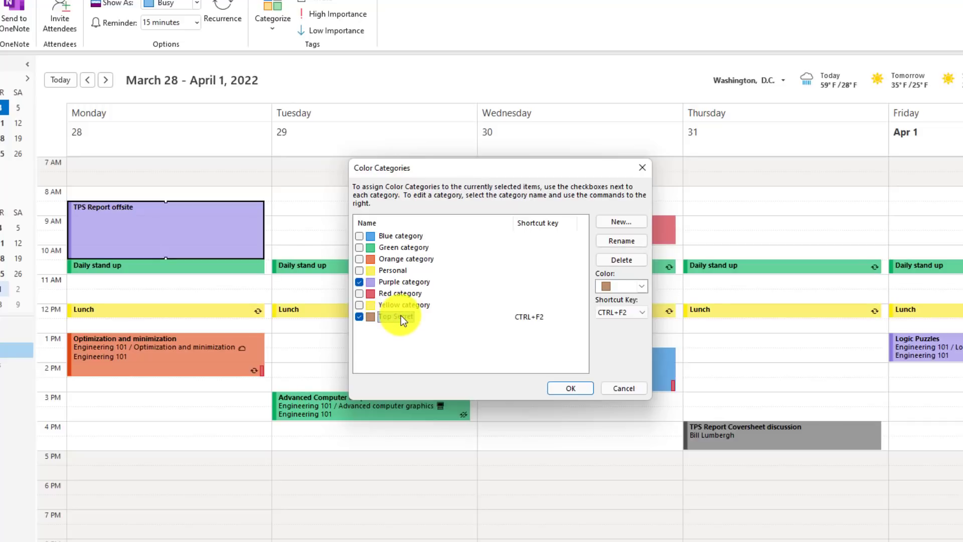
{"action": "left_click", "coordinate": [572, 389]}
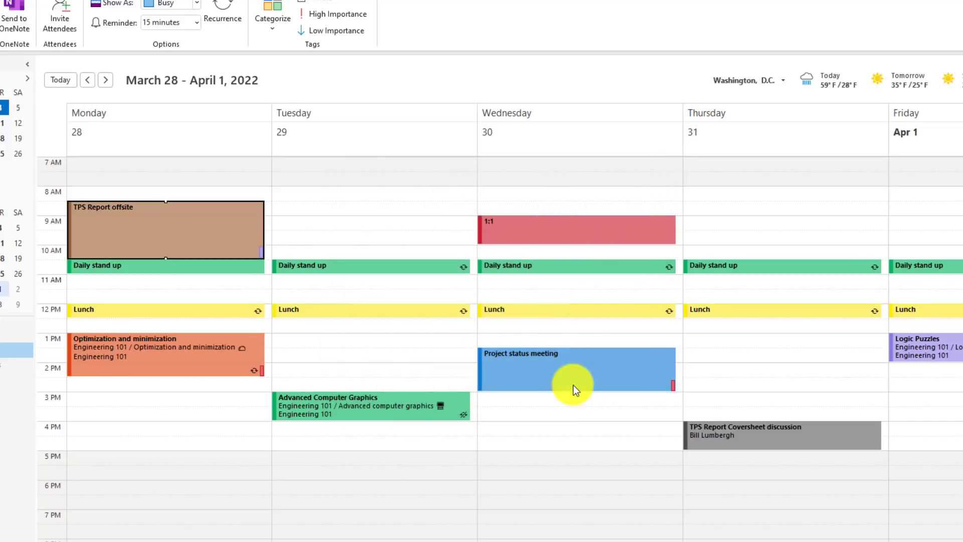
{"action": "right_click", "coordinate": [182, 225]}
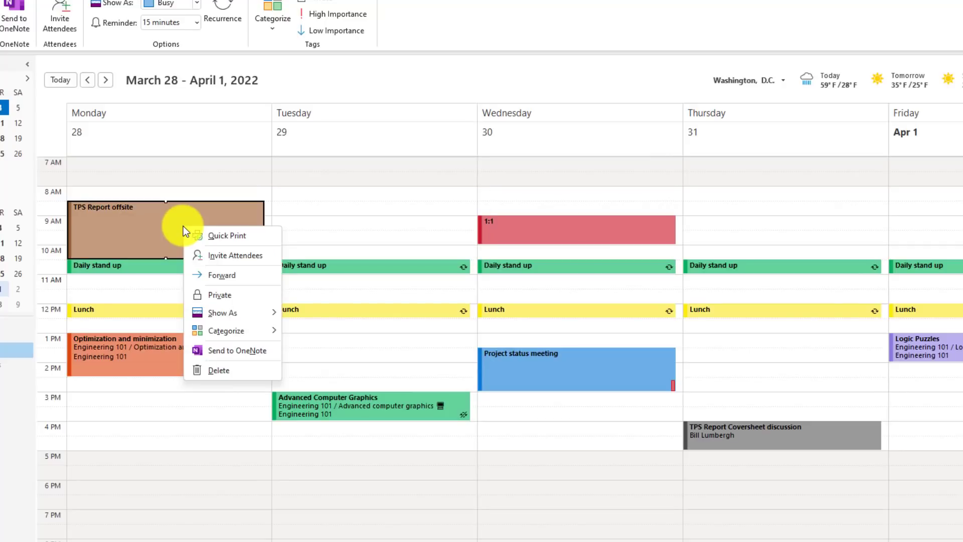
{"action": "mouse_move", "coordinate": [230, 334]}
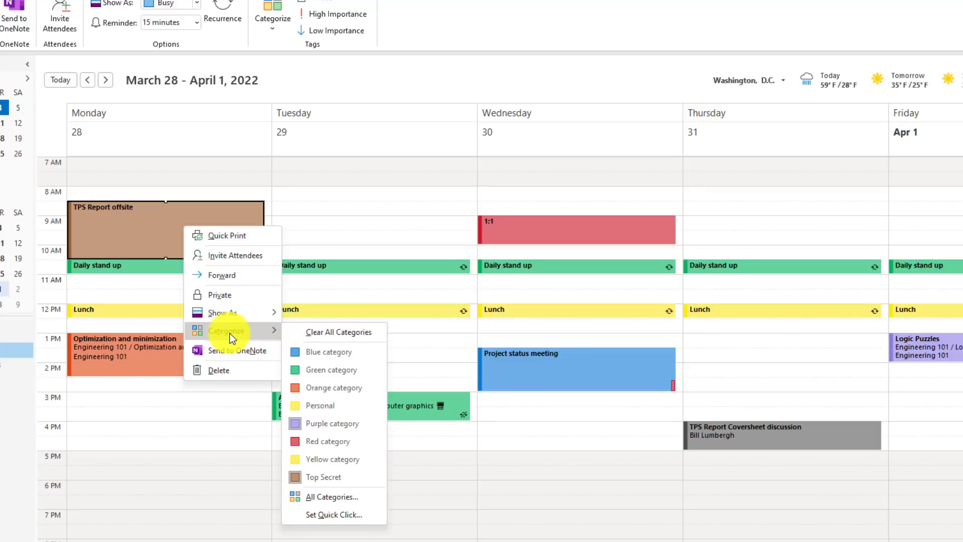
{"action": "left_click", "coordinate": [336, 333]}
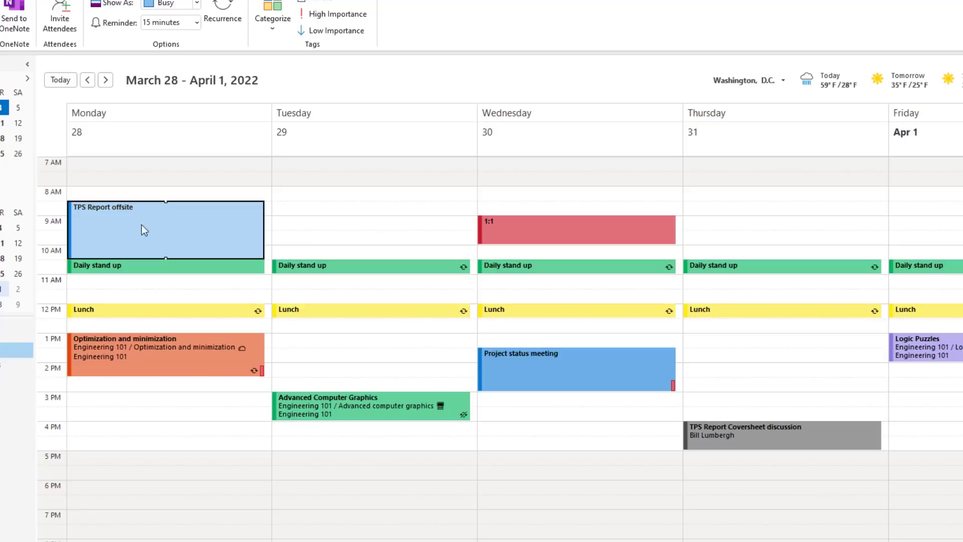
{"action": "mouse_move", "coordinate": [125, 222]}
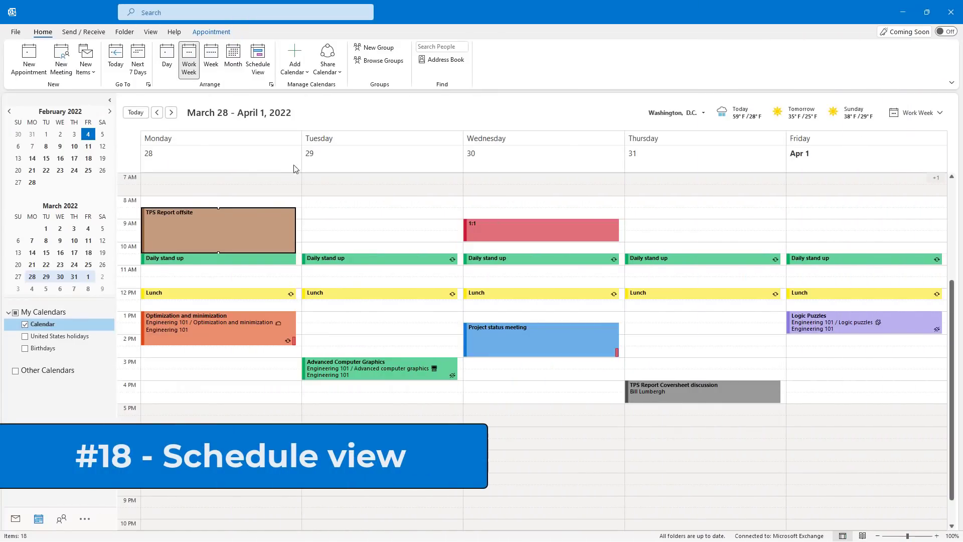
Switch the March 28 – April 1 week to Schedule View and scroll along the timeline.
{"action": "mouse_move", "coordinate": [201, 212]}
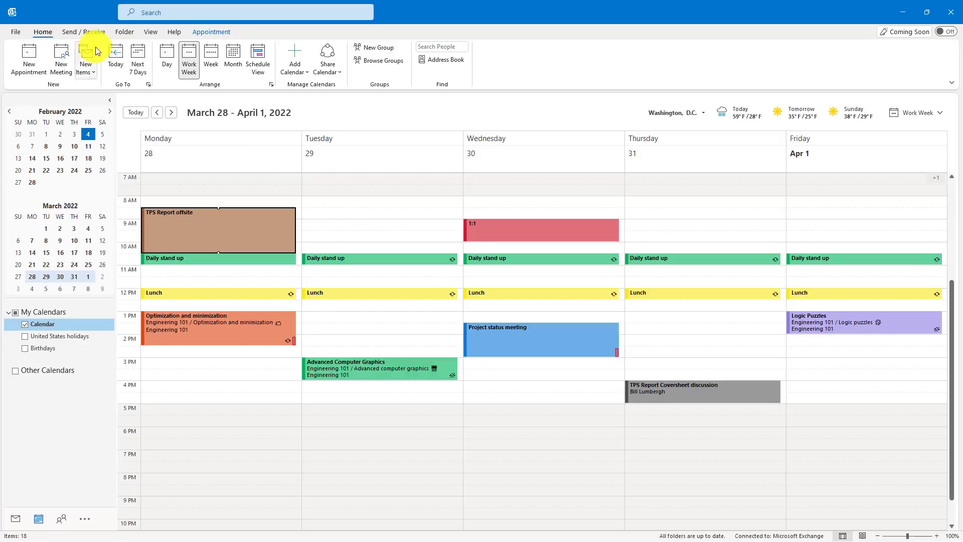
{"action": "left_click", "coordinate": [261, 65]}
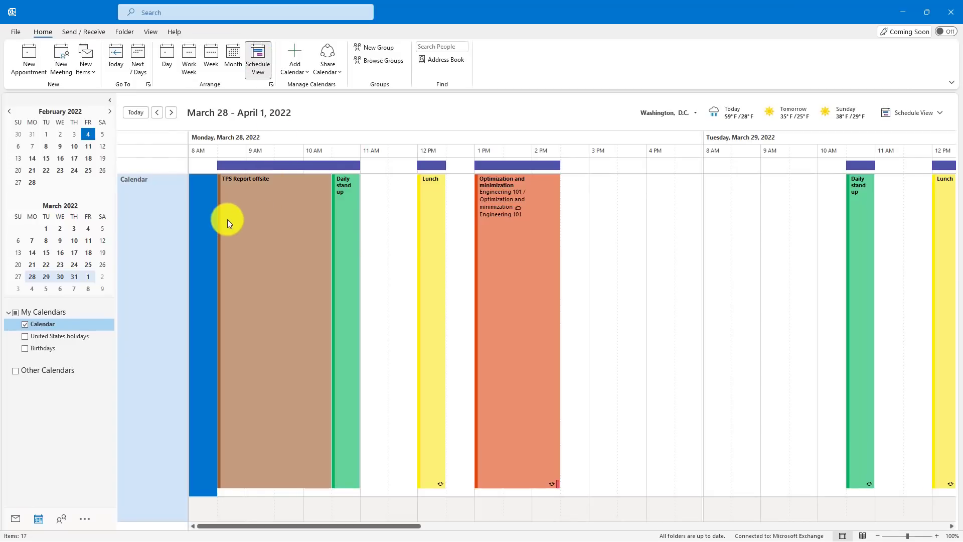
{"action": "mouse_move", "coordinate": [241, 242]}
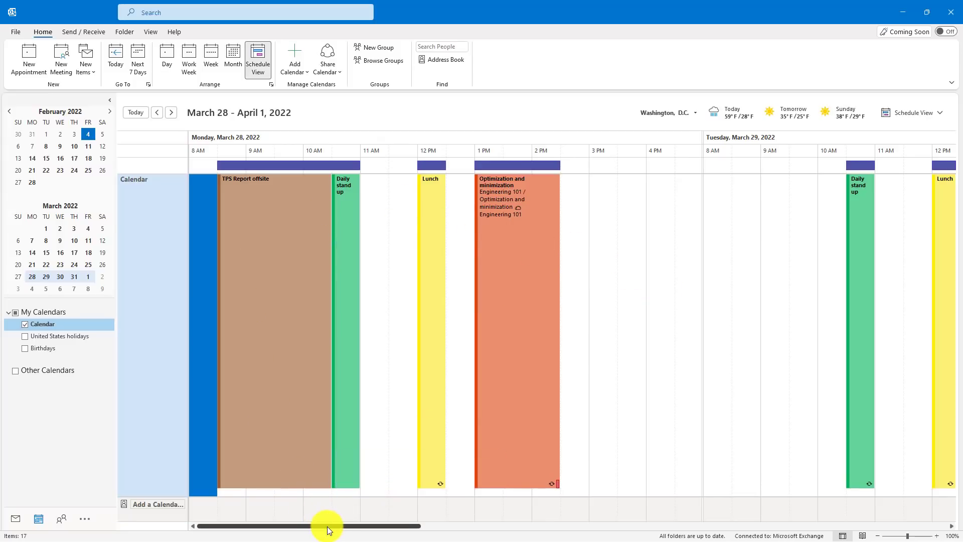
{"action": "left_click_drag", "start_coordinate": [329, 526], "coordinate": [230, 488]}
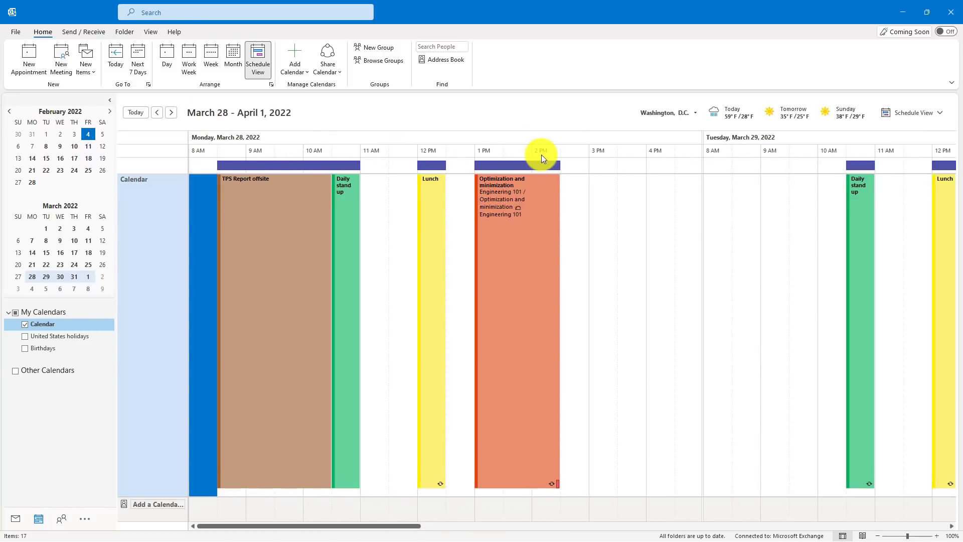
View a new meeting's Scheduling Assistant, discard the draft, and return to Work Week view.
{"action": "left_click", "coordinate": [59, 64]}
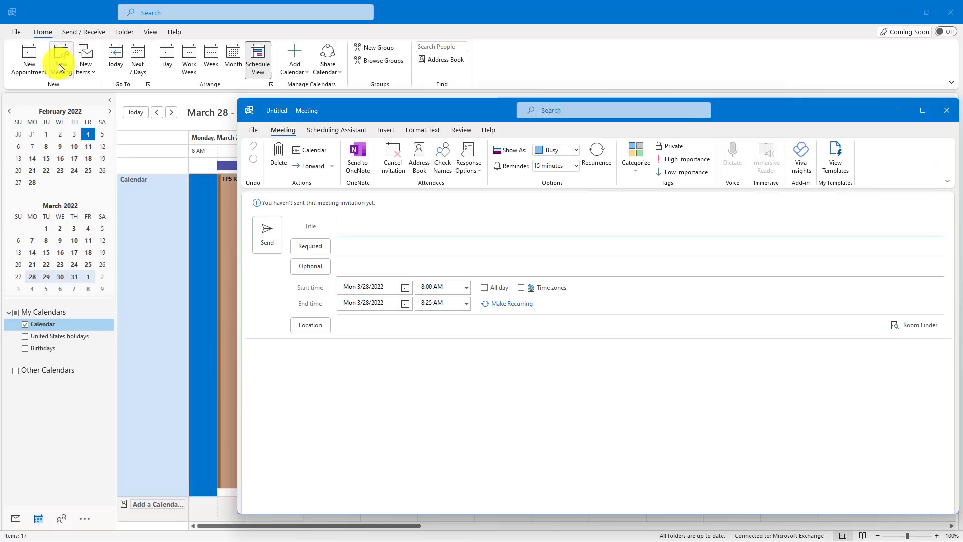
{"action": "left_click", "coordinate": [351, 131]}
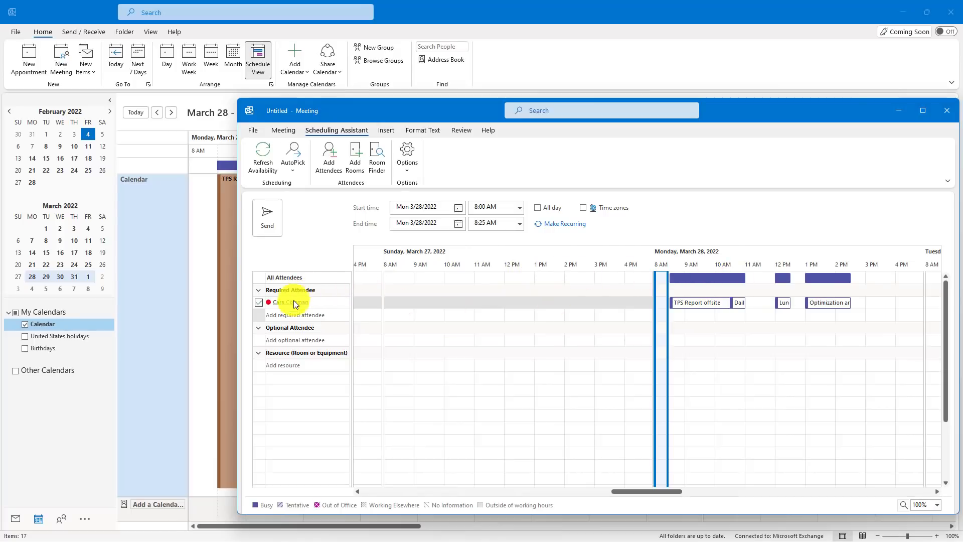
{"action": "mouse_move", "coordinate": [293, 303]}
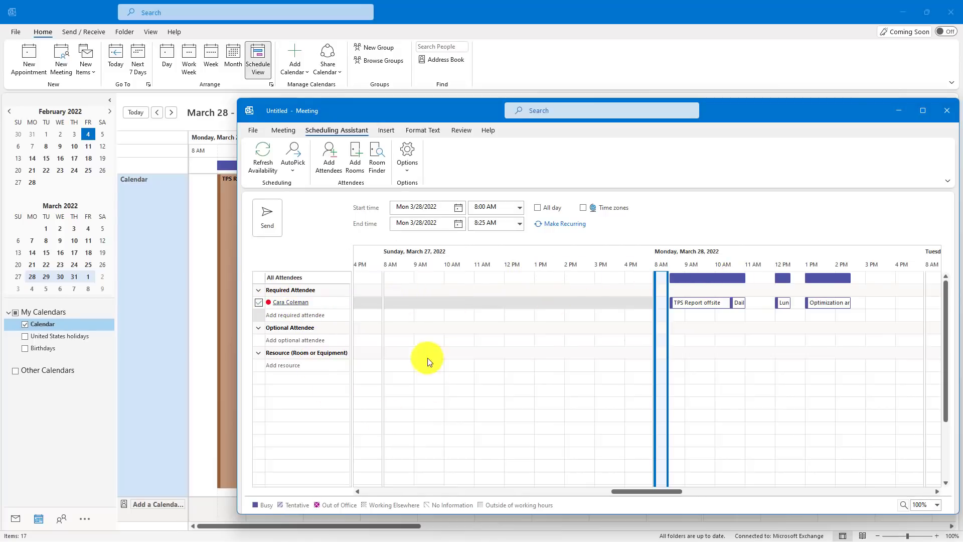
{"action": "key", "text": "Escape"}
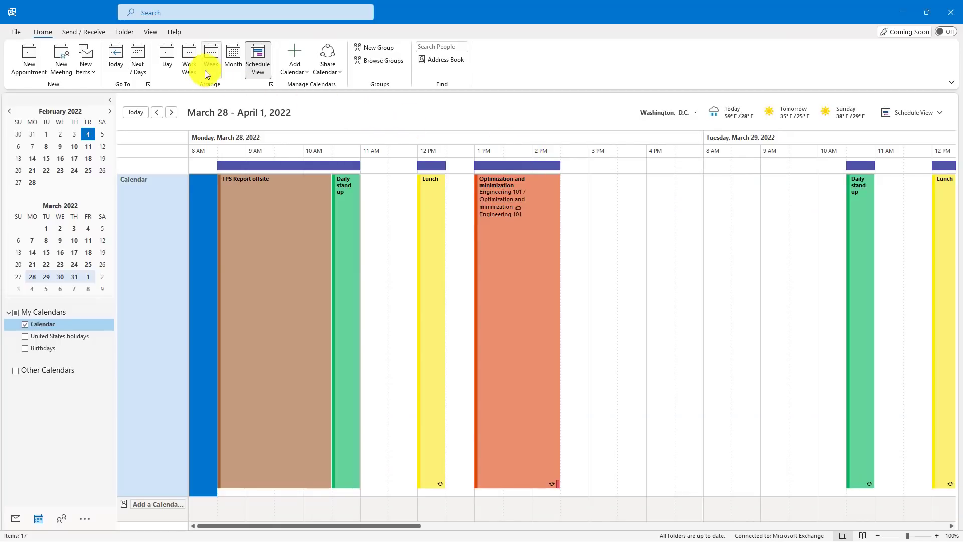
{"action": "left_click", "coordinate": [193, 58]}
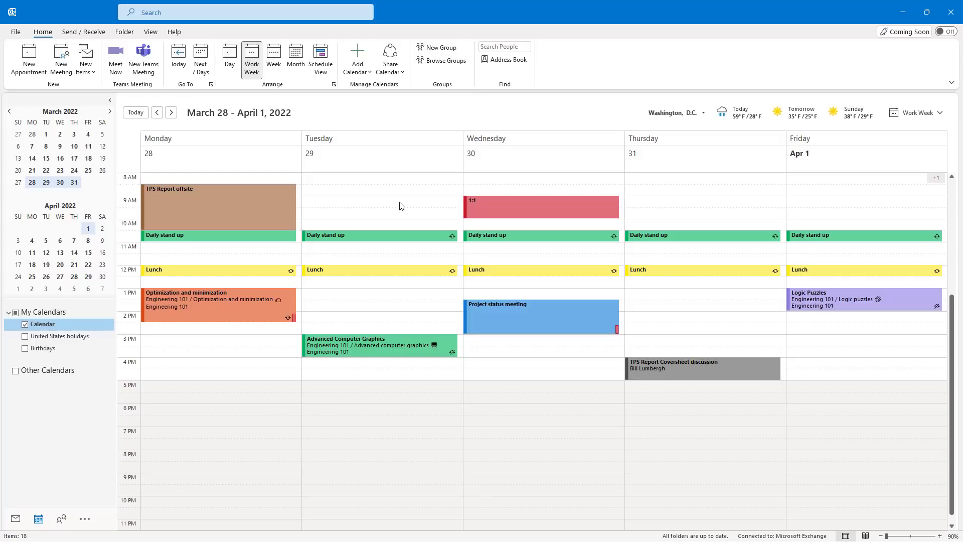
In Calendar options, label the primary time zone 'Seattle'.
{"action": "left_click", "coordinate": [16, 34]}
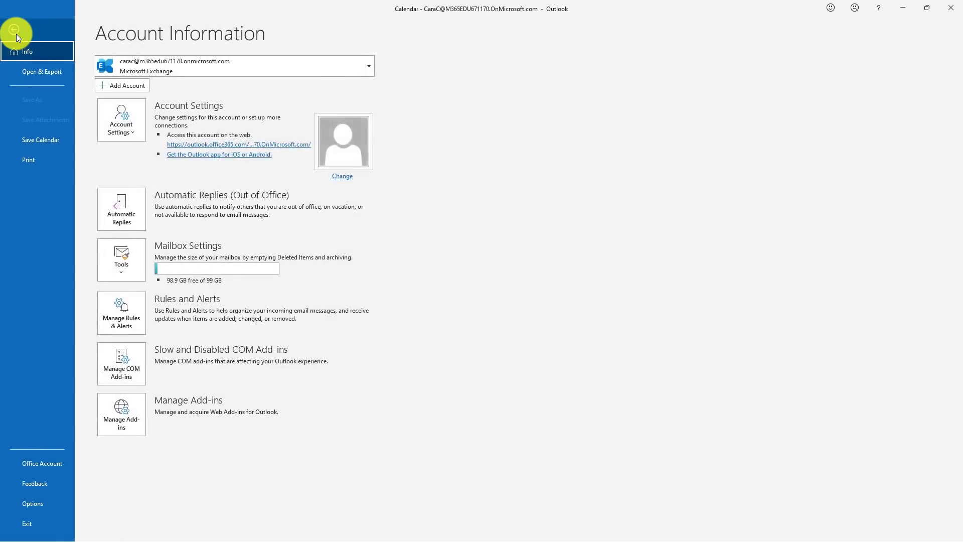
{"action": "left_click", "coordinate": [41, 506]}
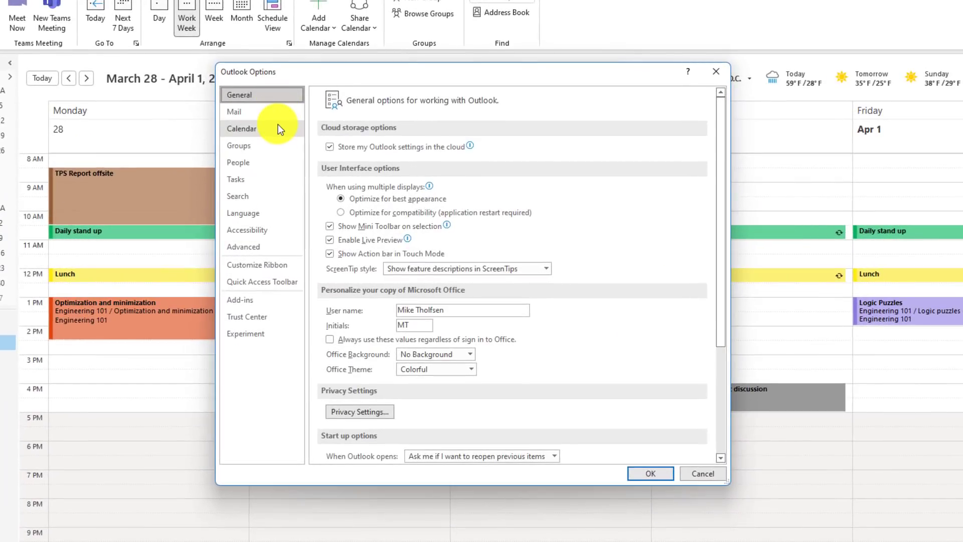
{"action": "left_click", "coordinate": [278, 125]}
{"action": "scroll", "coordinate": [436, 289], "scroll_direction": "down", "scroll_amount": 1}
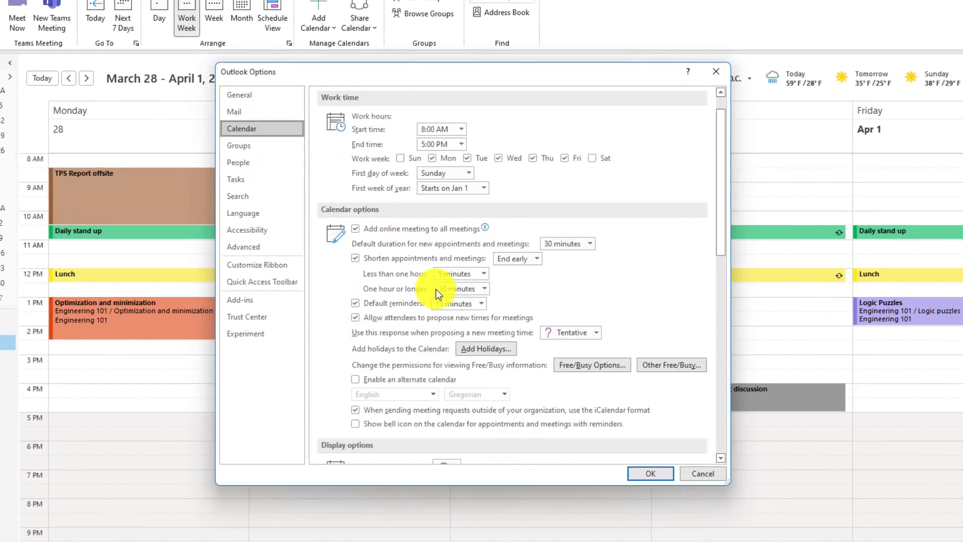
{"action": "scroll", "coordinate": [435, 289], "scroll_direction": "down", "scroll_amount": 8}
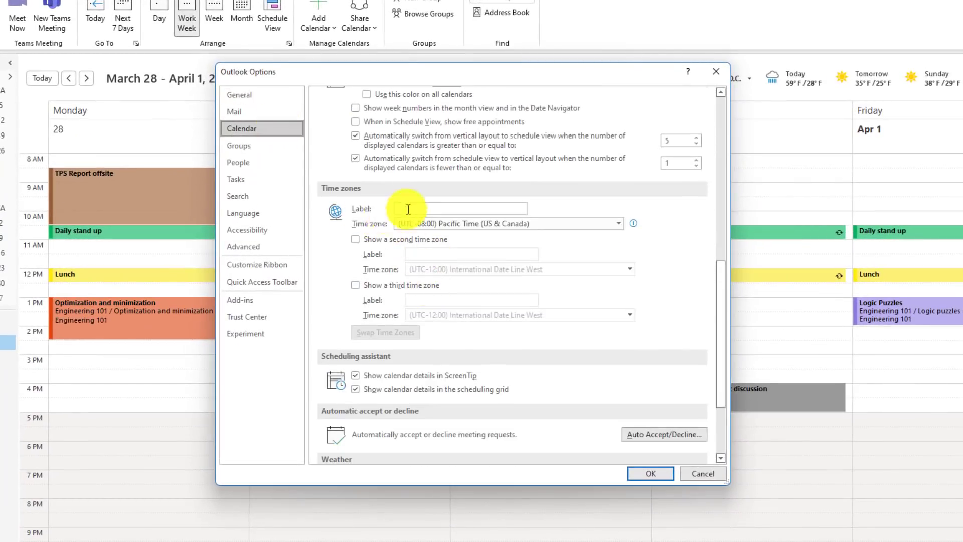
{"action": "left_click", "coordinate": [428, 209]}
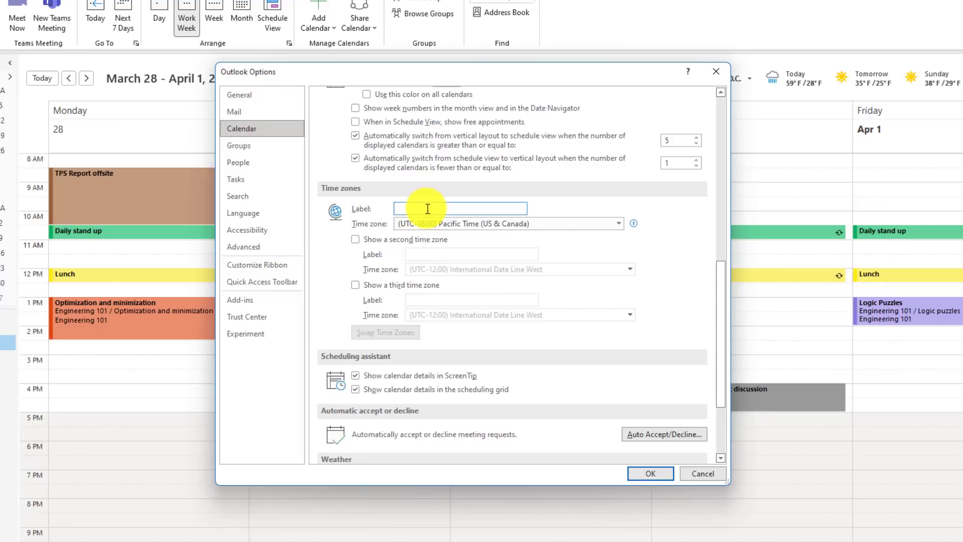
{"action": "type", "text": "Seattle"}
Add a second time zone labelled 'India' set to UTC+05:30 Chennai, Kolkata, Mumbai, New Delhi.
{"action": "left_click", "coordinate": [355, 240]}
{"action": "left_click", "coordinate": [441, 256]}
{"action": "type", "text": "India"}
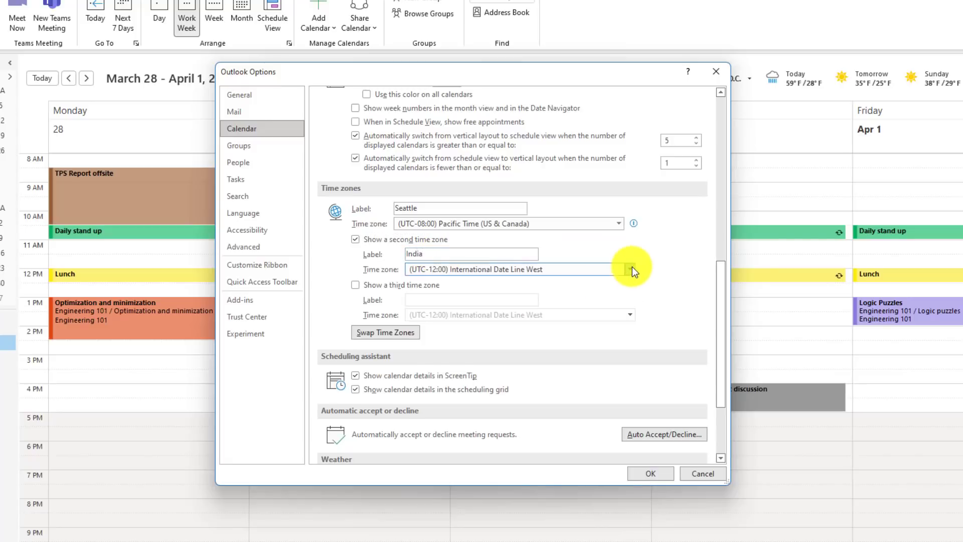
{"action": "left_click", "coordinate": [630, 269]}
{"action": "left_click_drag", "start_coordinate": [631, 305], "coordinate": [639, 406]}
{"action": "left_click", "coordinate": [569, 498]}
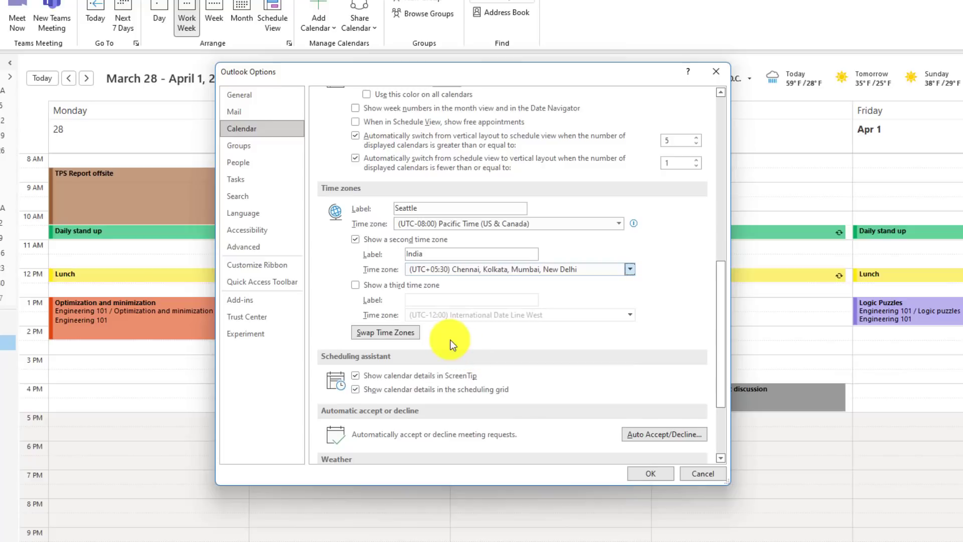
Add a third time zone set to UTC+08:00 Beijing and apply the settings.
{"action": "left_click", "coordinate": [355, 284]}
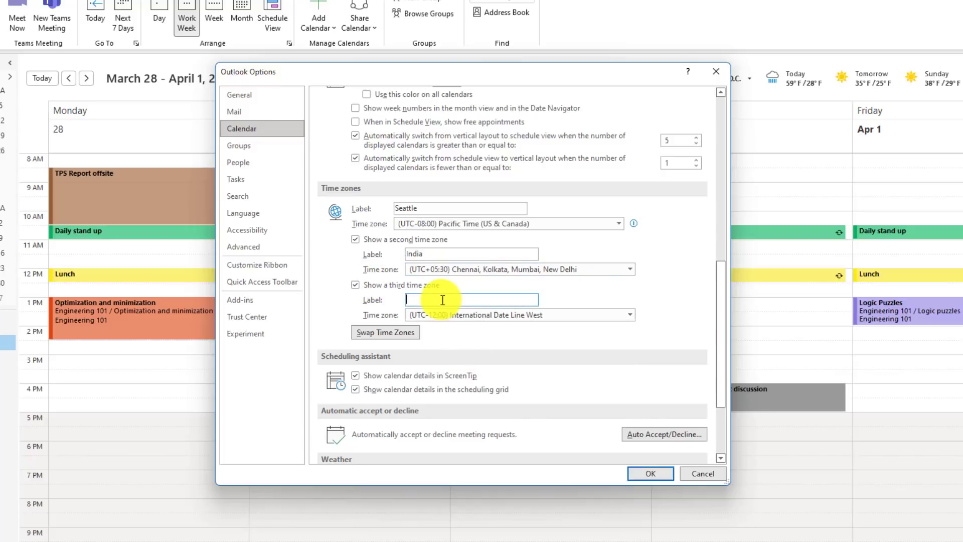
{"action": "left_click", "coordinate": [451, 314]}
{"action": "left_click", "coordinate": [537, 194]}
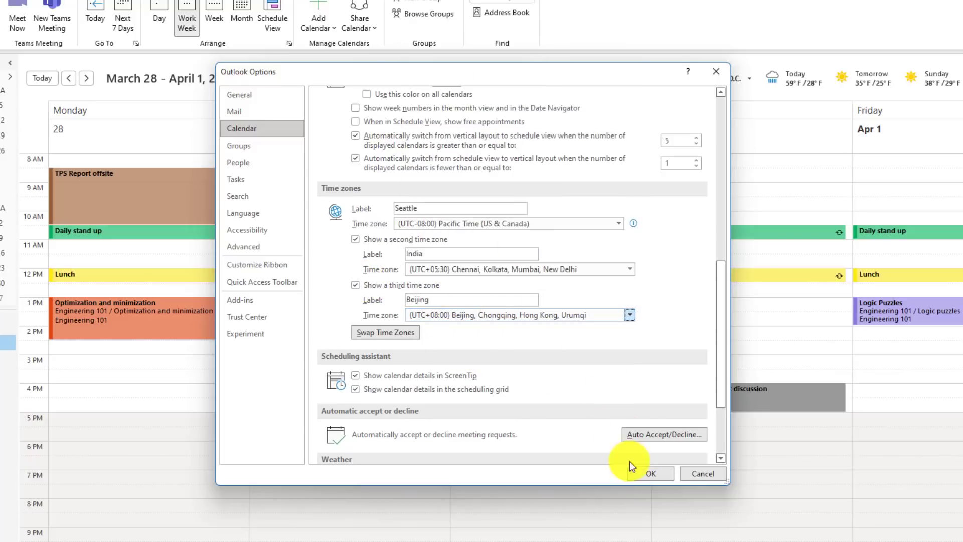
{"action": "left_click", "coordinate": [646, 470]}
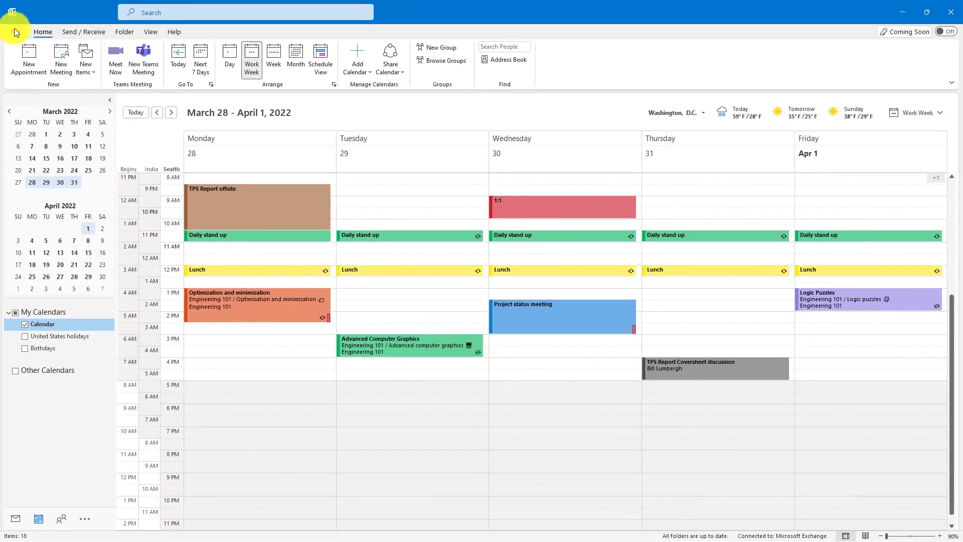
Swap the time zones twice in Calendar options so Beijing comes first, then apply.
{"action": "left_click", "coordinate": [14, 28]}
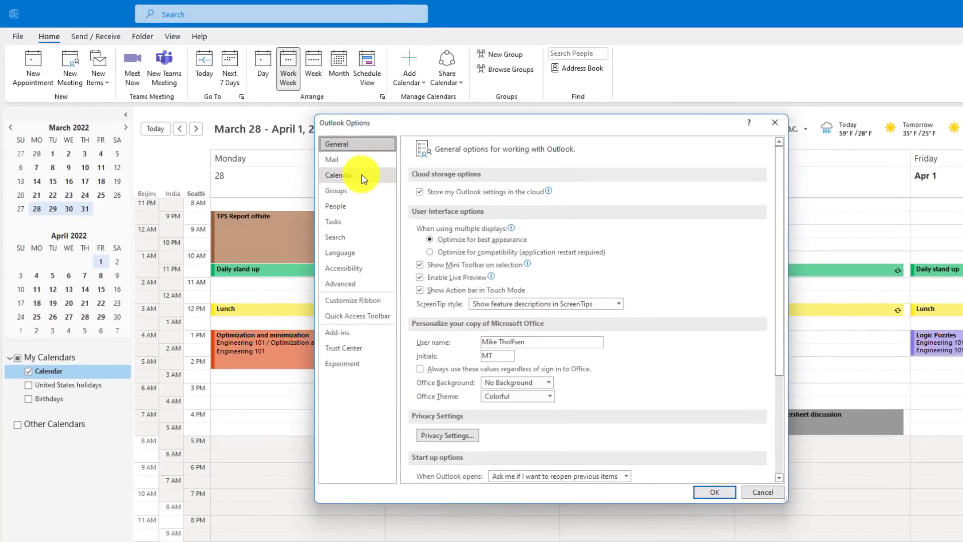
{"action": "left_click", "coordinate": [349, 176]}
{"action": "scroll", "coordinate": [776, 297], "scroll_direction": "down", "scroll_amount": 15}
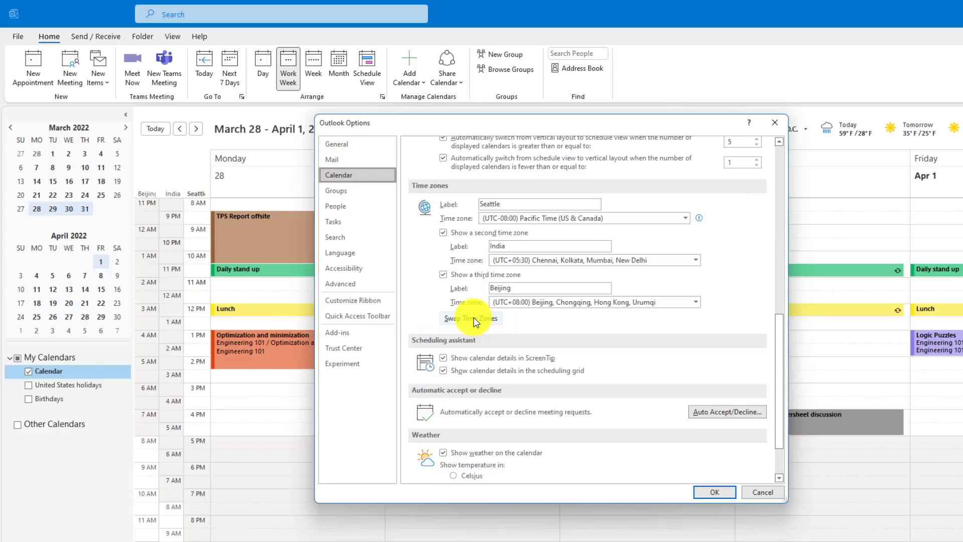
{"action": "left_click", "coordinate": [473, 317]}
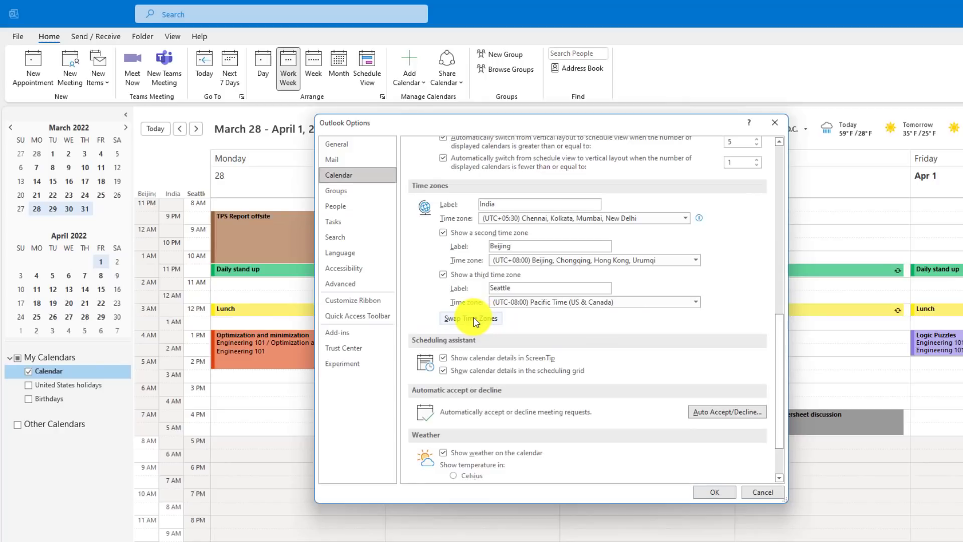
{"action": "left_click", "coordinate": [473, 317]}
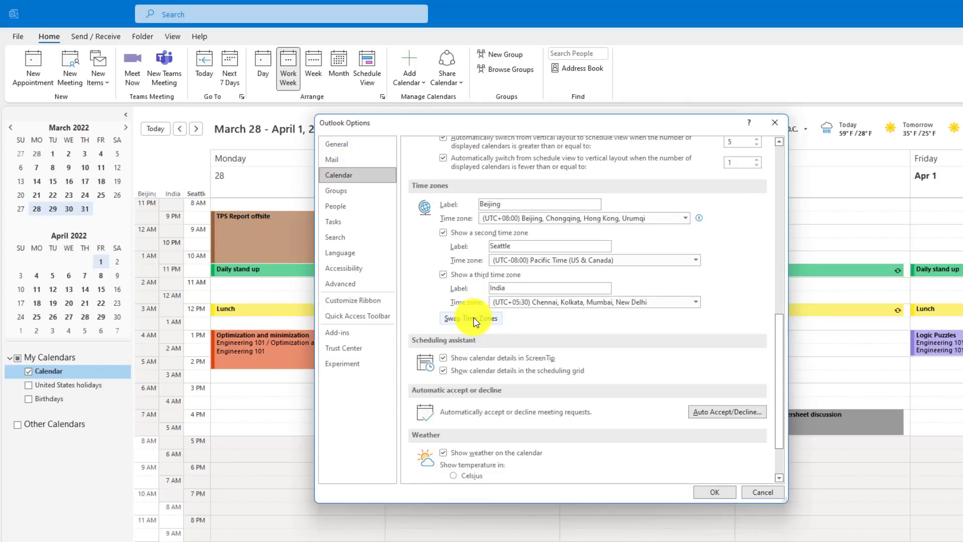
{"action": "left_click", "coordinate": [715, 492]}
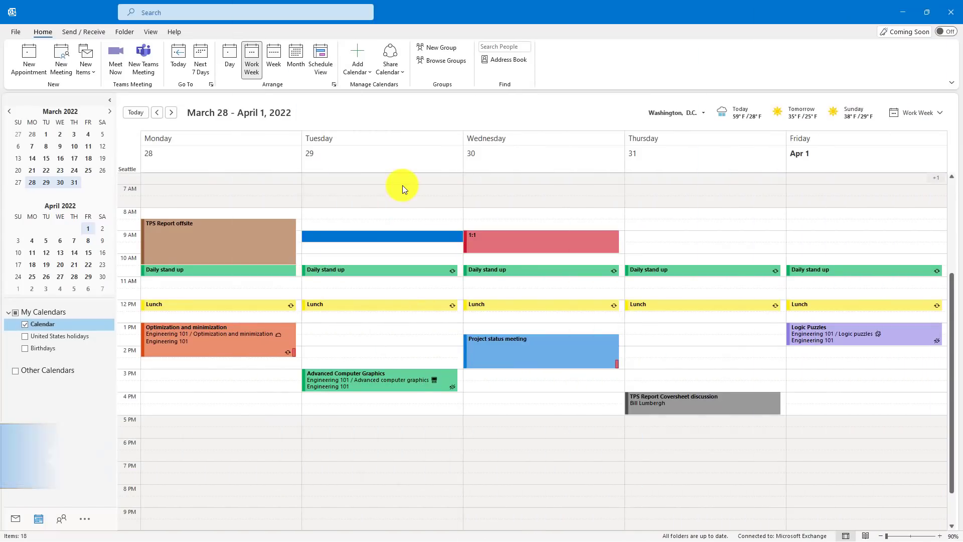
Save a test appointment titled 'Default color'.
{"action": "type", "text": "Default color"}
{"action": "key", "text": "Return"}
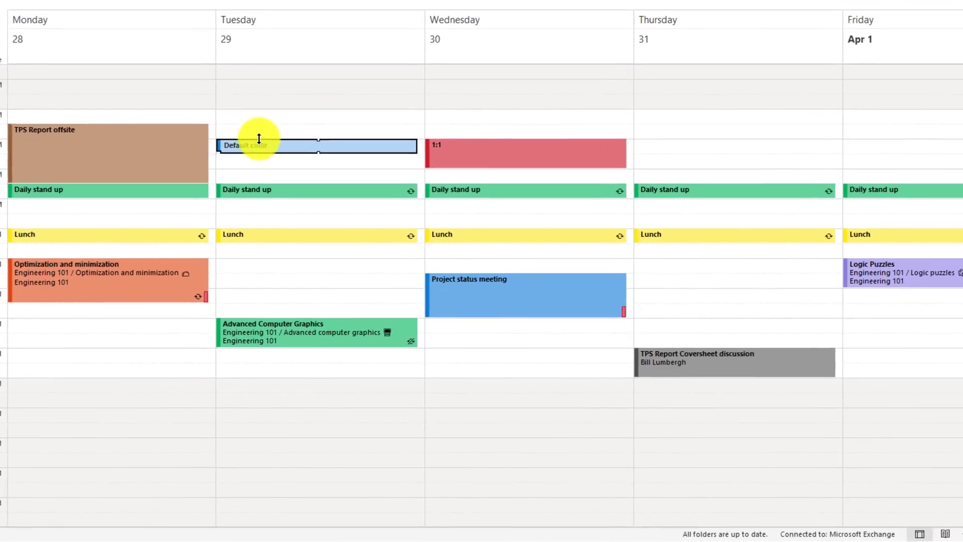
{"action": "mouse_move", "coordinate": [378, 232]}
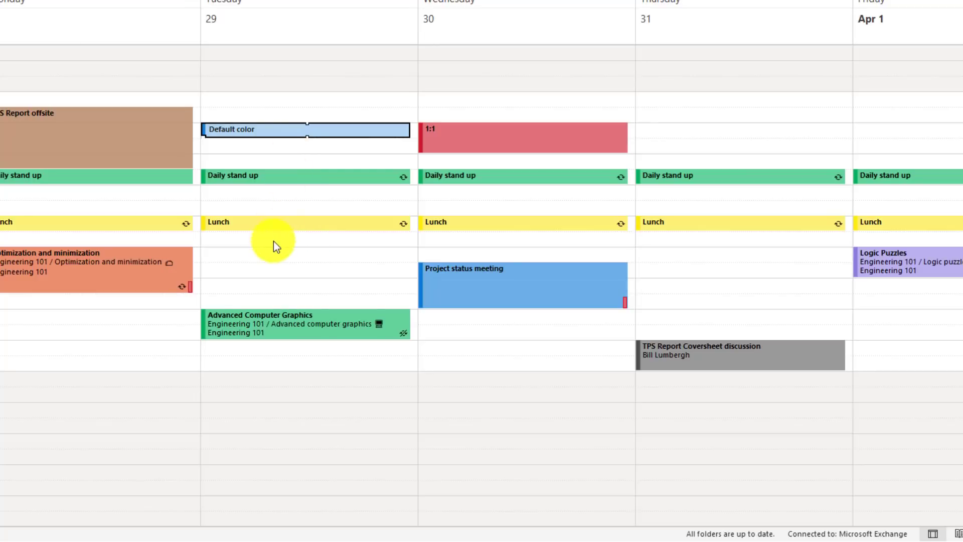
Change the calendar colour to pink and enter 'Here is a new one' in a Tuesday afternoon slot.
{"action": "left_click", "coordinate": [273, 255]}
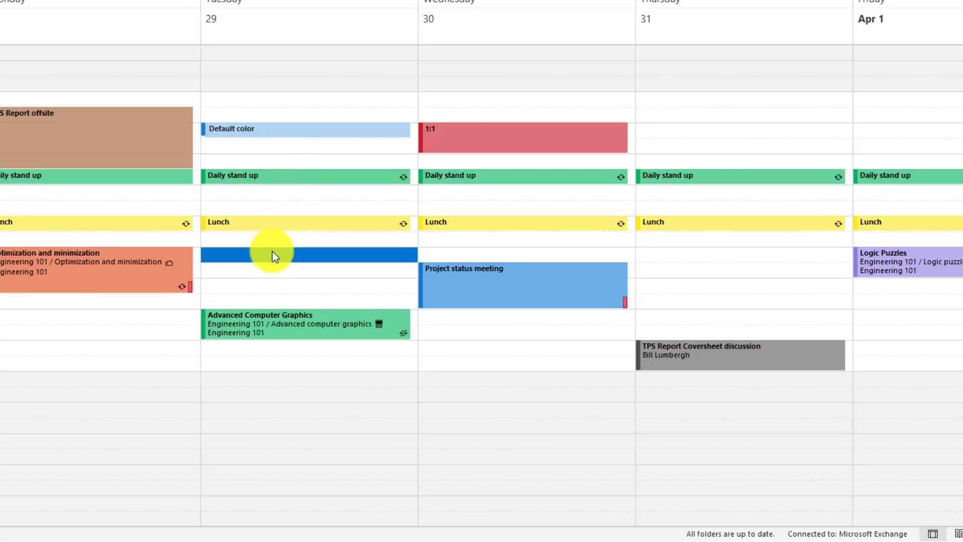
{"action": "right_click", "coordinate": [274, 256]}
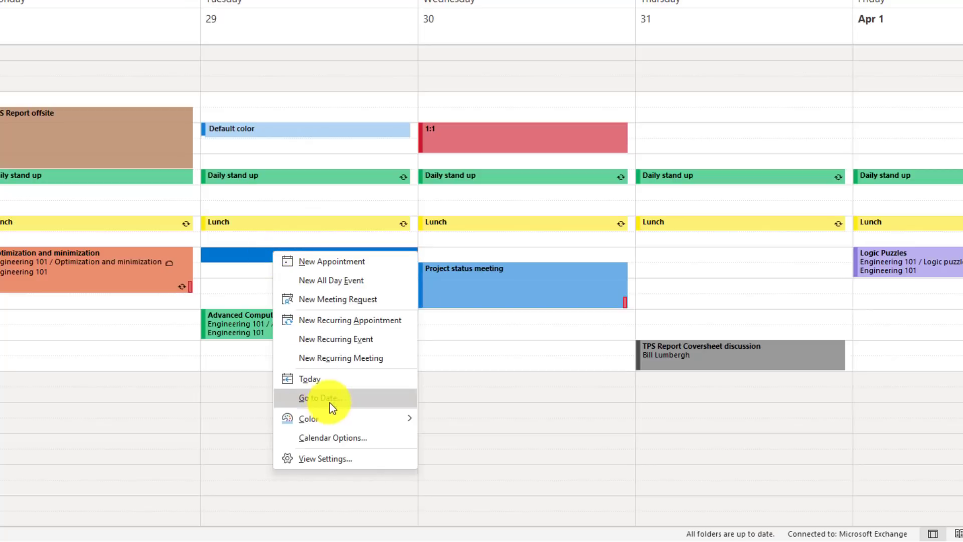
{"action": "mouse_move", "coordinate": [336, 418]}
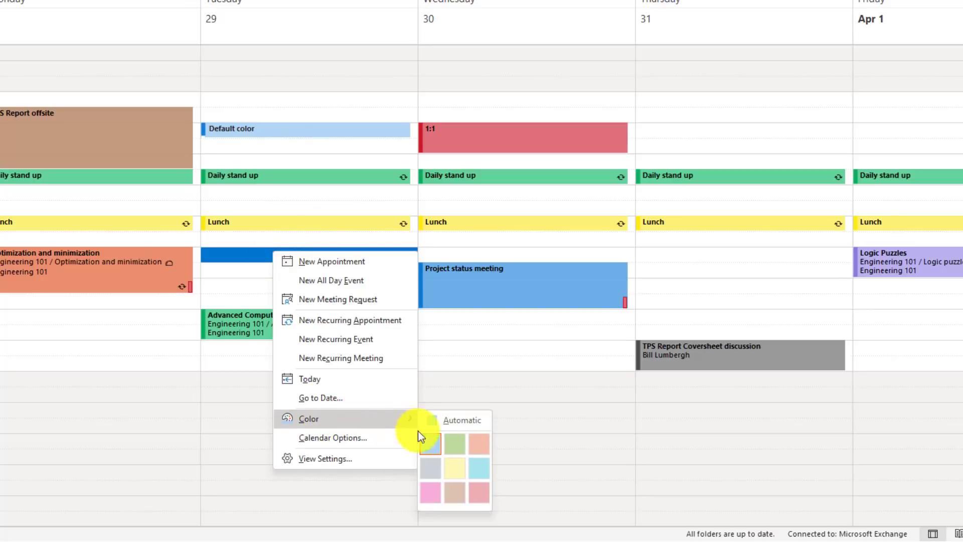
{"action": "left_click", "coordinate": [430, 498]}
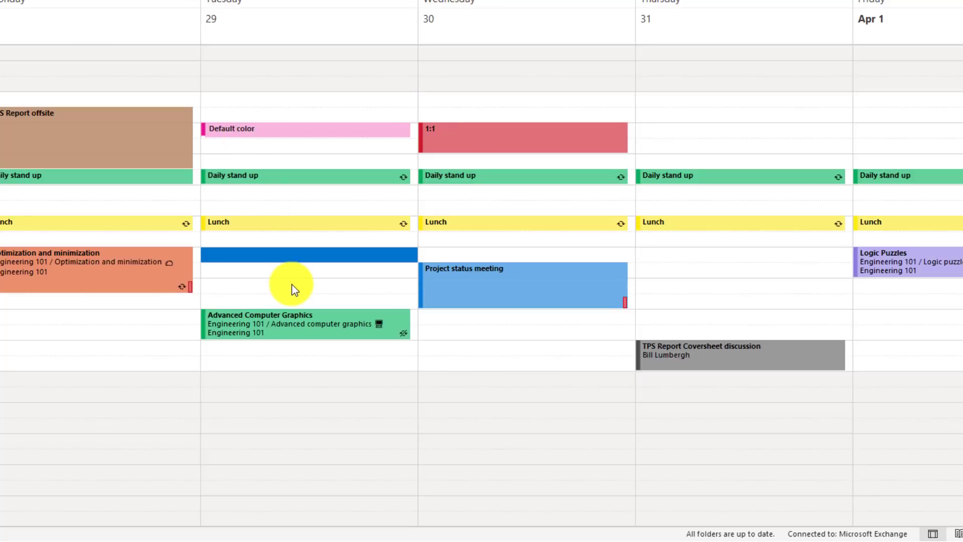
{"action": "type", "text": "Here is a new one"}
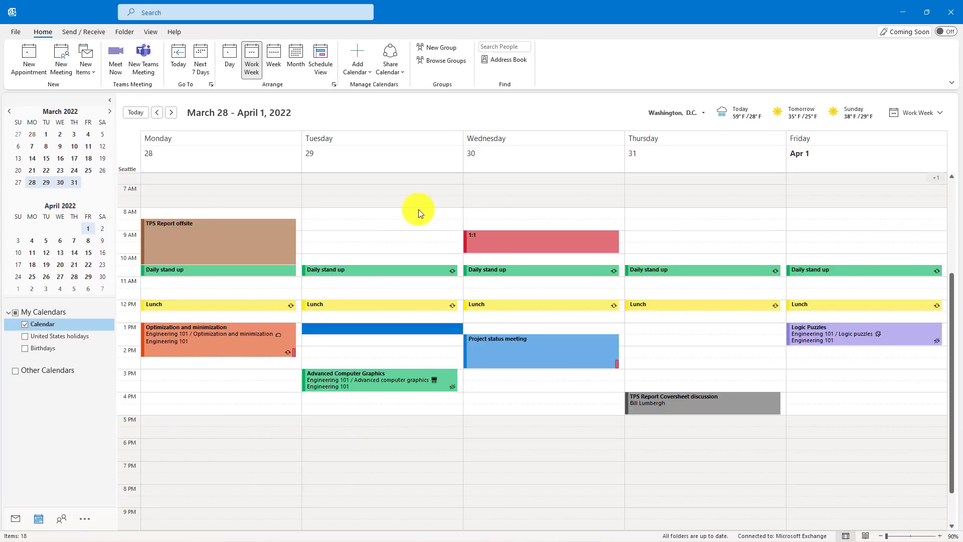
Set the Office theme to Black in Office Account settings and return to the calendar.
{"action": "left_click", "coordinate": [18, 30]}
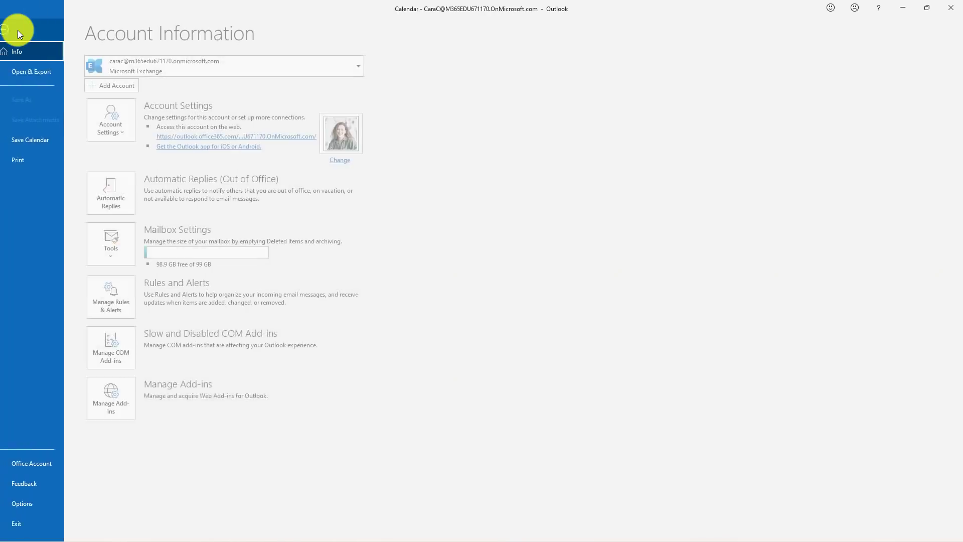
{"action": "left_click", "coordinate": [44, 464]}
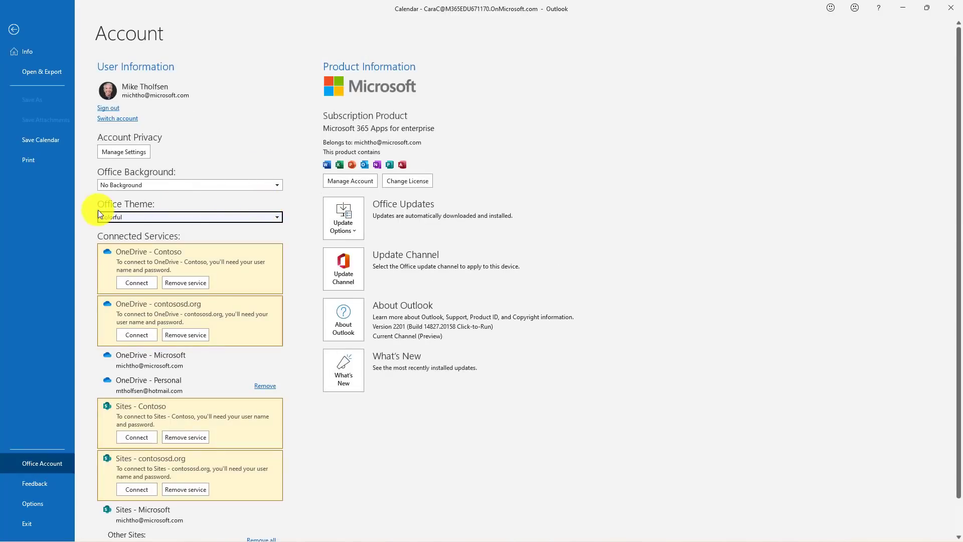
{"action": "left_click", "coordinate": [193, 217]}
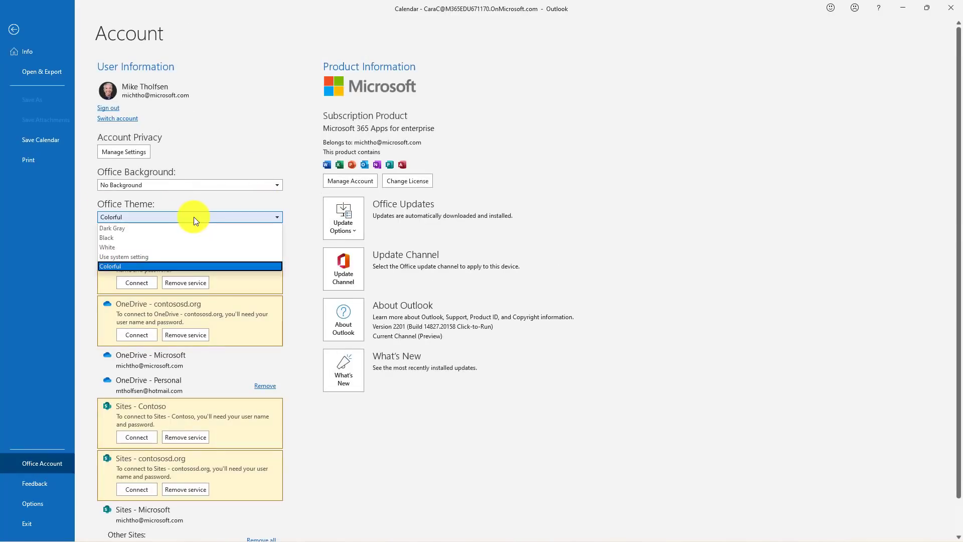
{"action": "left_click", "coordinate": [125, 239]}
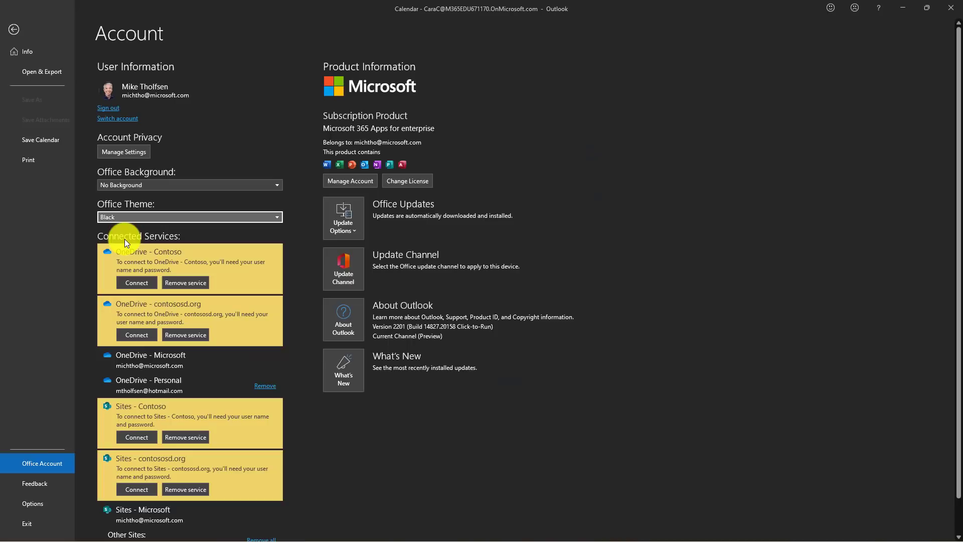
{"action": "left_click", "coordinate": [13, 28]}
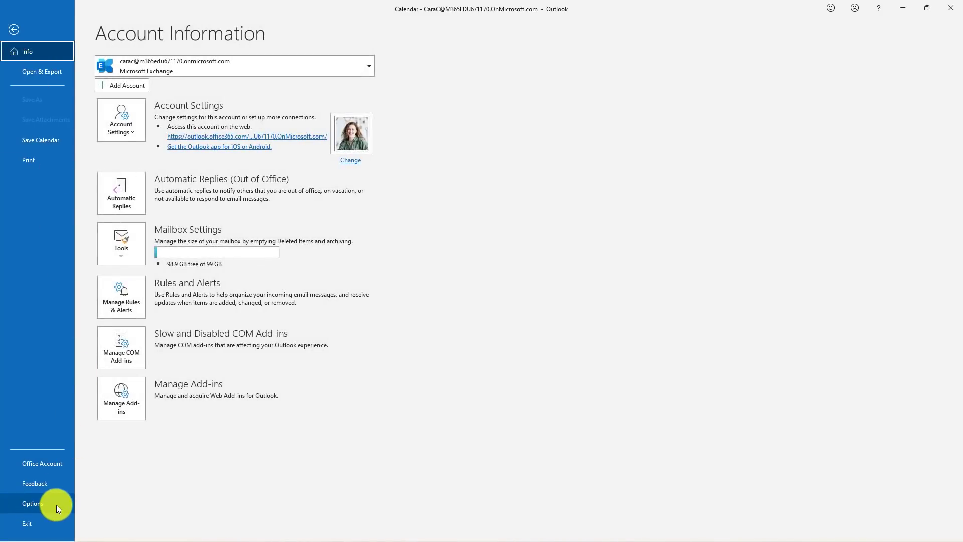
Set work hours to 10:00 AM–6:00 PM, Monday through Thursday, and save.
{"action": "left_click", "coordinate": [56, 504]}
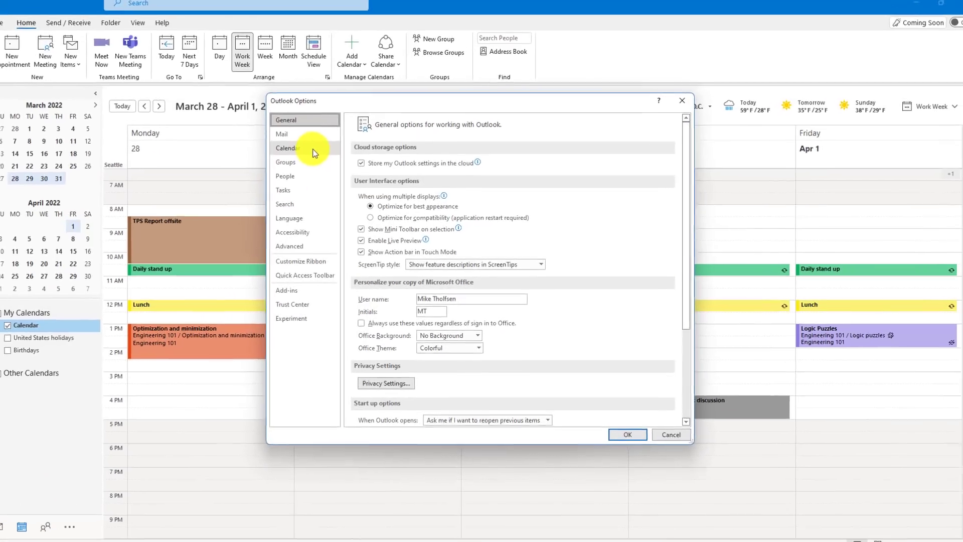
{"action": "left_click", "coordinate": [313, 149]}
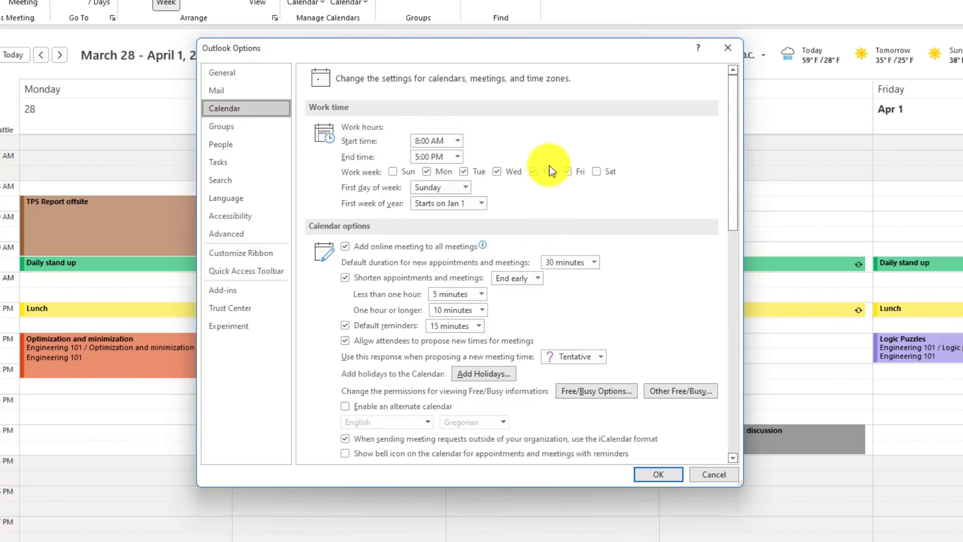
{"action": "left_click", "coordinate": [457, 141]}
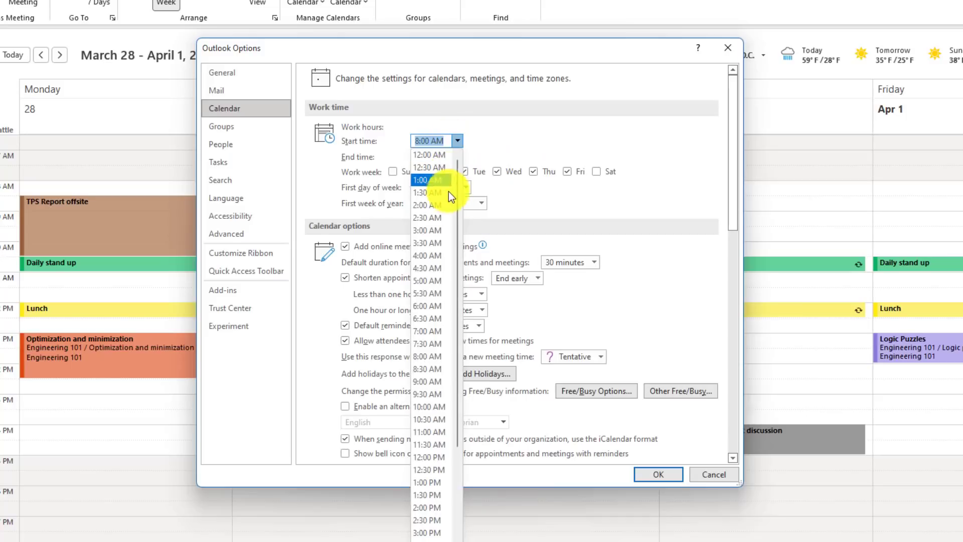
{"action": "left_click", "coordinate": [431, 407]}
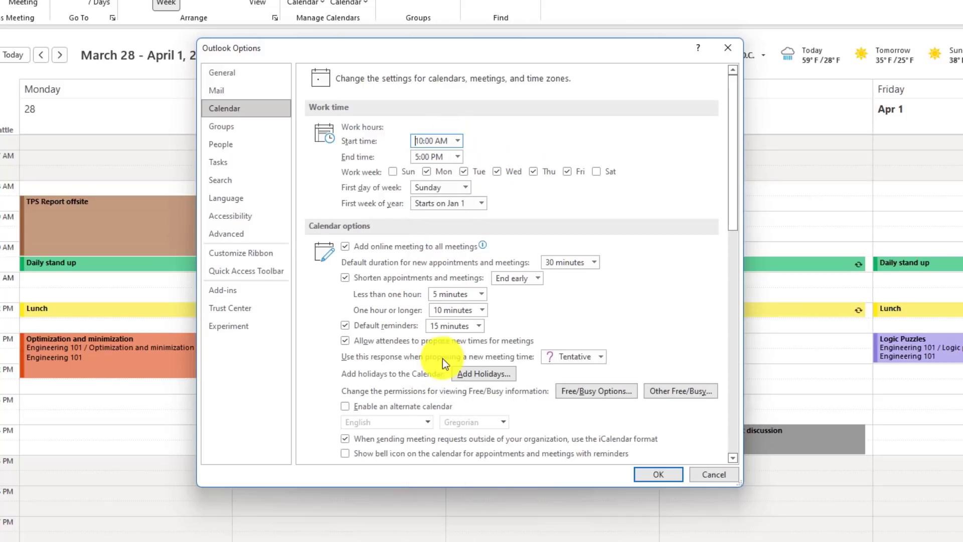
{"action": "left_click", "coordinate": [457, 156]}
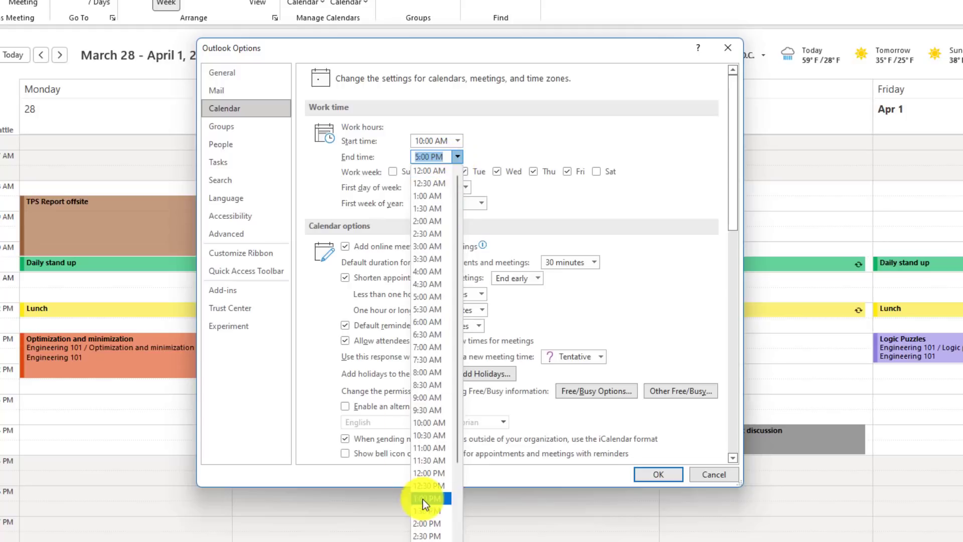
{"action": "scroll", "coordinate": [438, 495], "scroll_direction": "down", "scroll_amount": 4}
{"action": "left_click", "coordinate": [430, 474]}
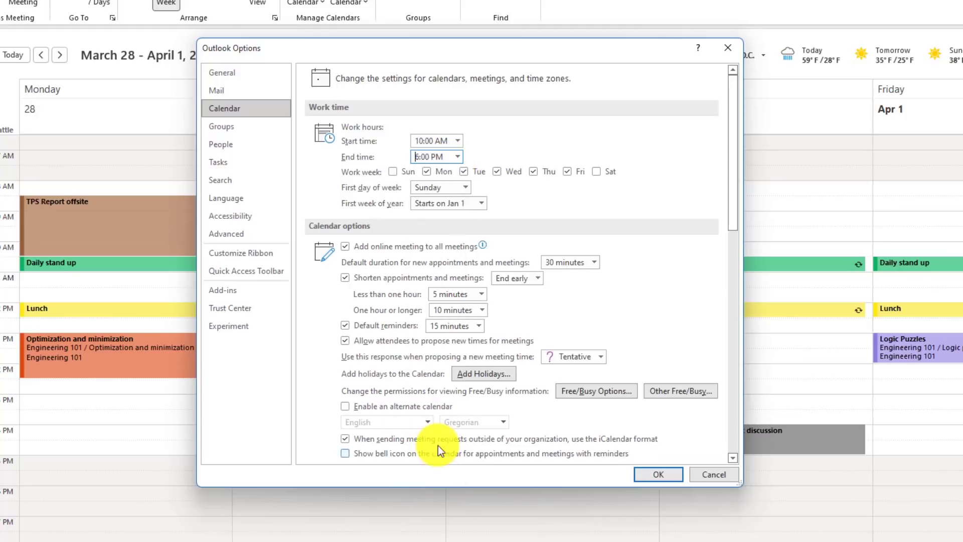
{"action": "left_click", "coordinate": [568, 172]}
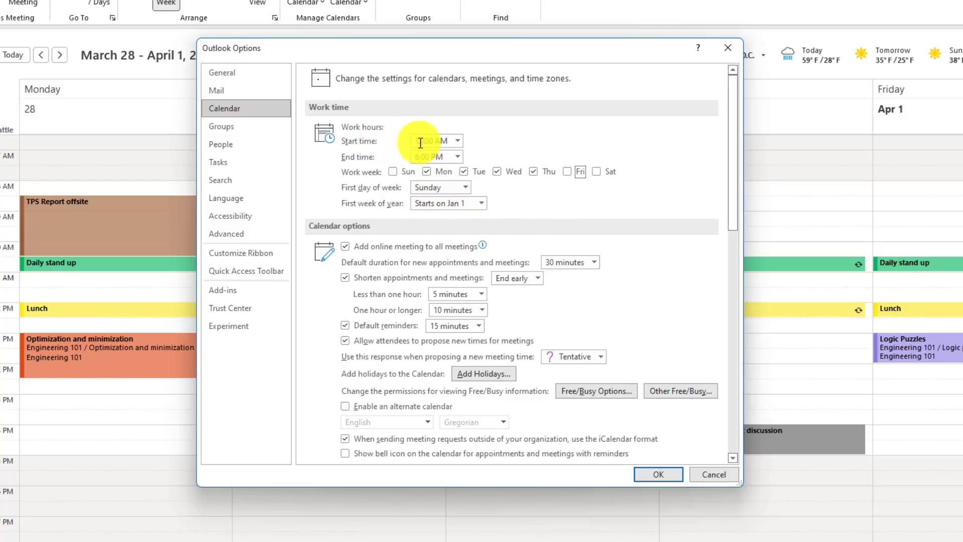
{"action": "left_click", "coordinate": [665, 472]}
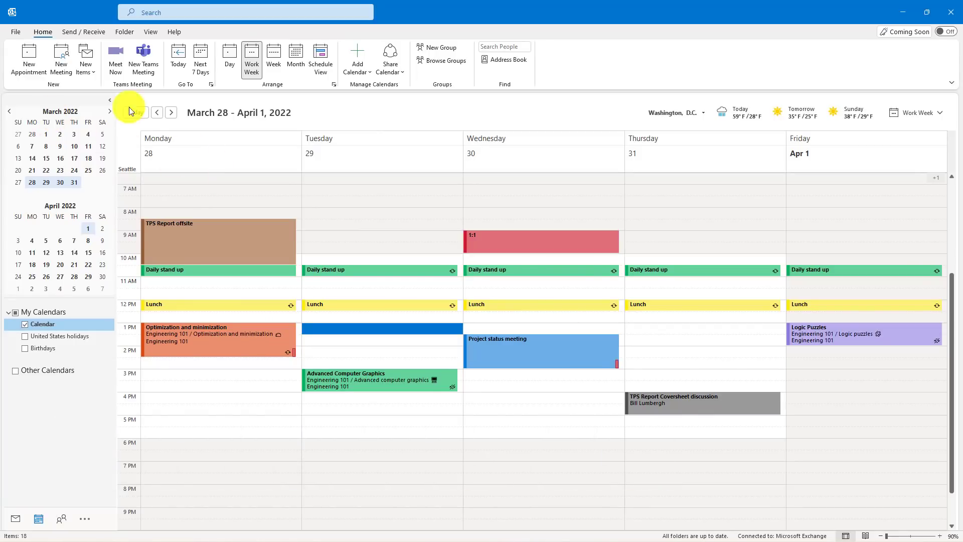
{"action": "left_click", "coordinate": [15, 32]}
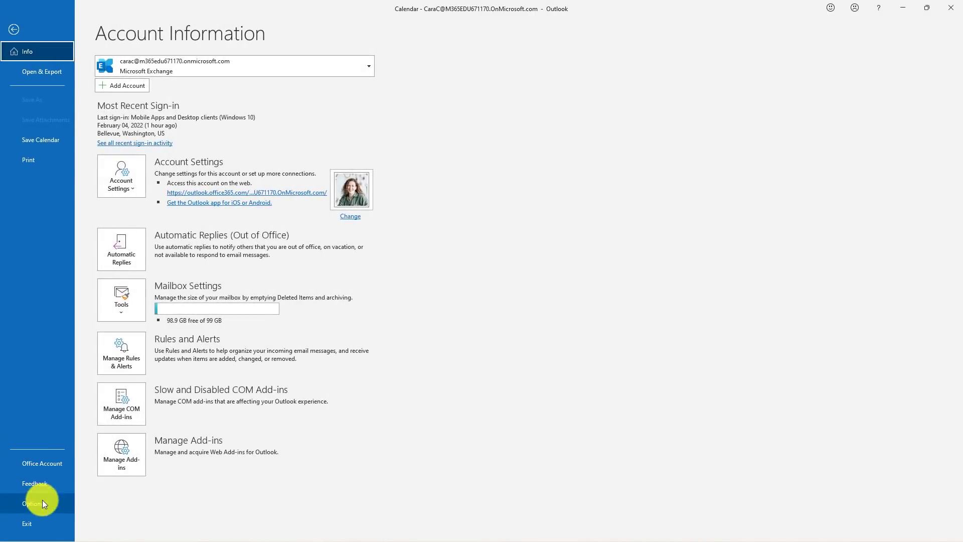
{"action": "left_click", "coordinate": [64, 504]}
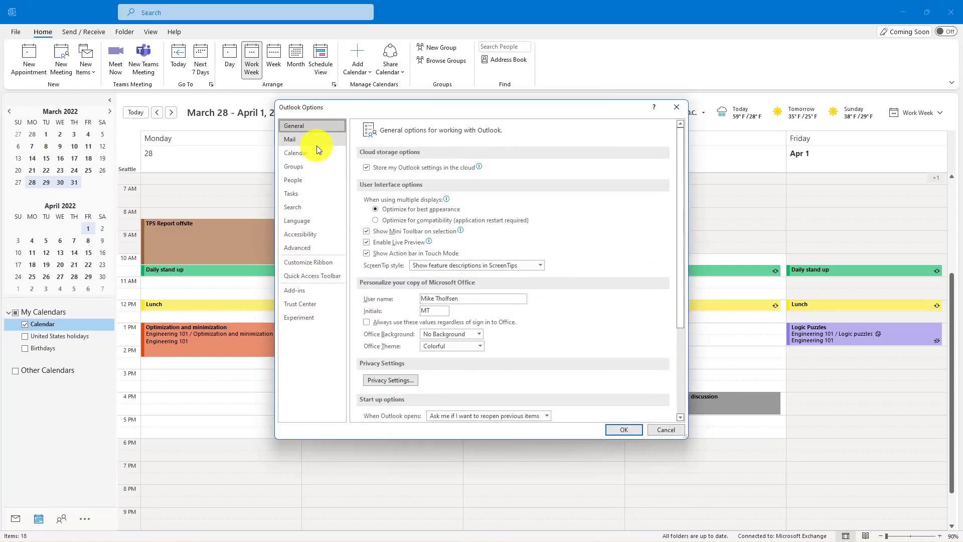
{"action": "left_click", "coordinate": [319, 148]}
{"action": "scroll", "coordinate": [643, 240], "scroll_direction": "down", "scroll_amount": 10}
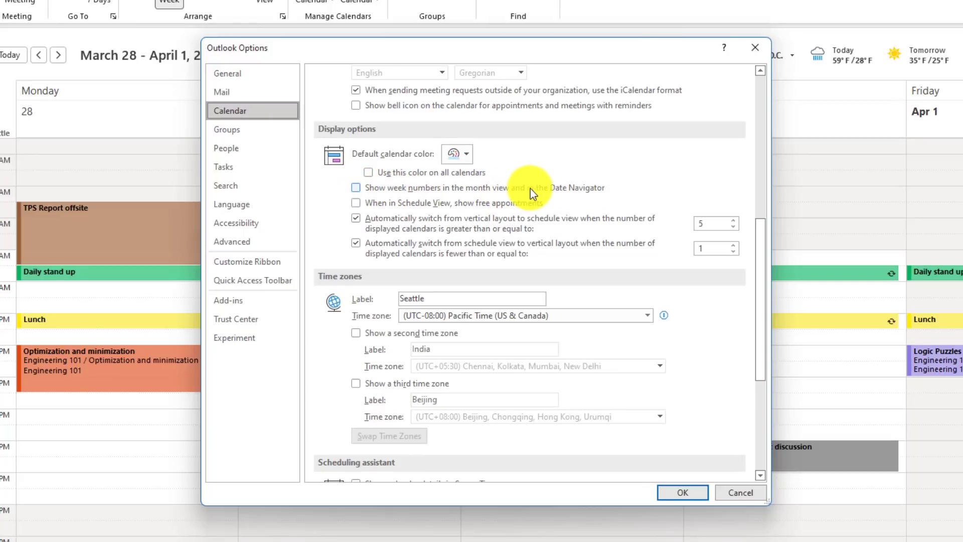
{"action": "left_click", "coordinate": [356, 189]}
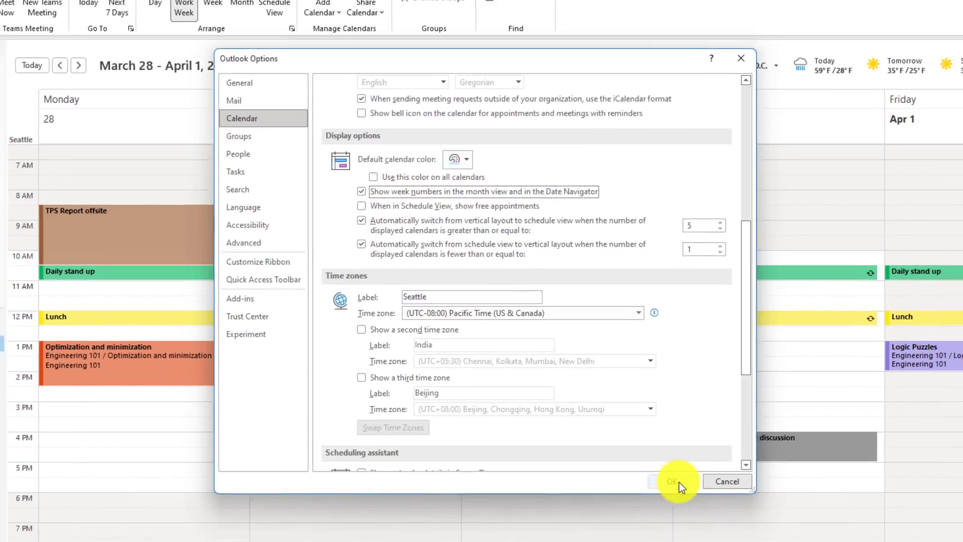
{"action": "left_click", "coordinate": [679, 482]}
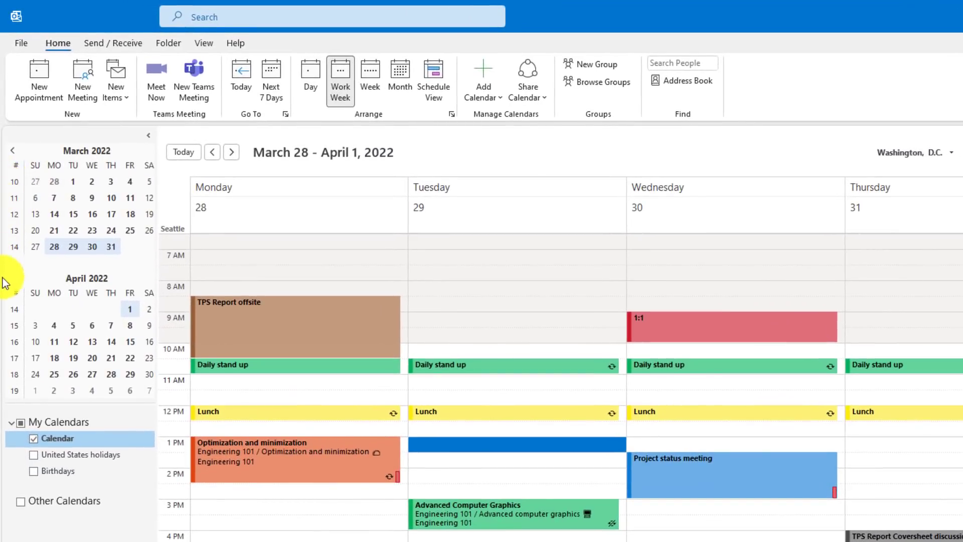
Page the date navigator forward to show the April 18 – 21, 2022 work week.
{"action": "left_click", "coordinate": [12, 151]}
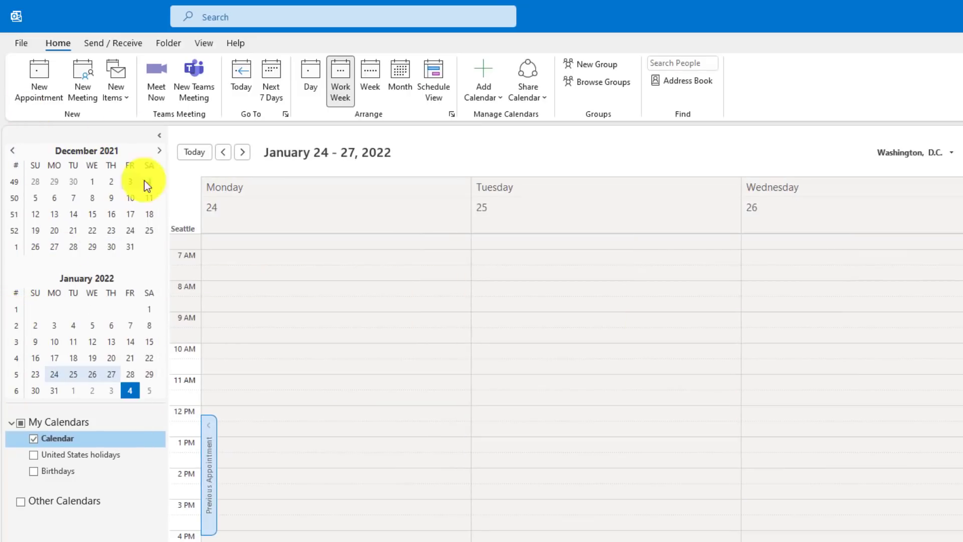
{"action": "left_click", "coordinate": [158, 151]}
{"action": "left_click", "coordinate": [159, 151]}
{"action": "left_click", "coordinate": [159, 150]}
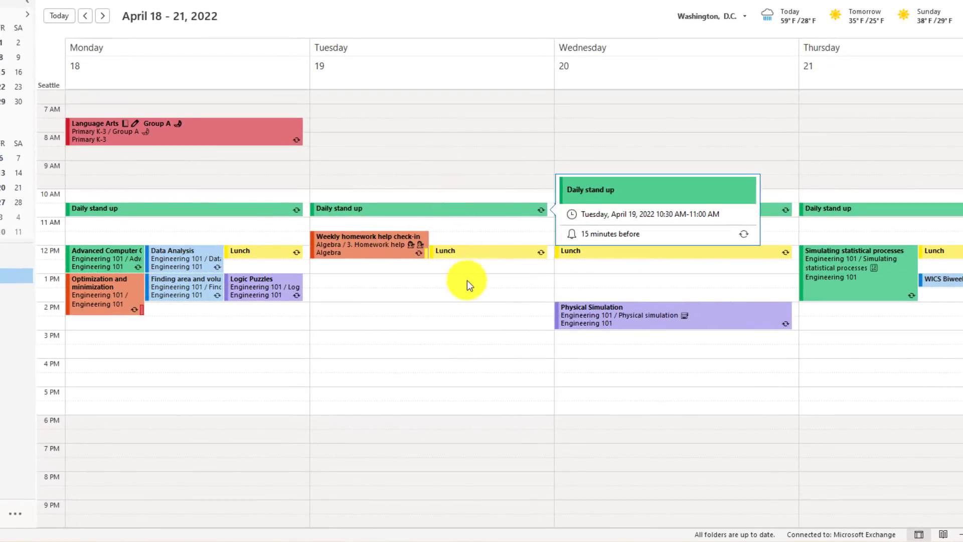
{"action": "right_click", "coordinate": [466, 287]}
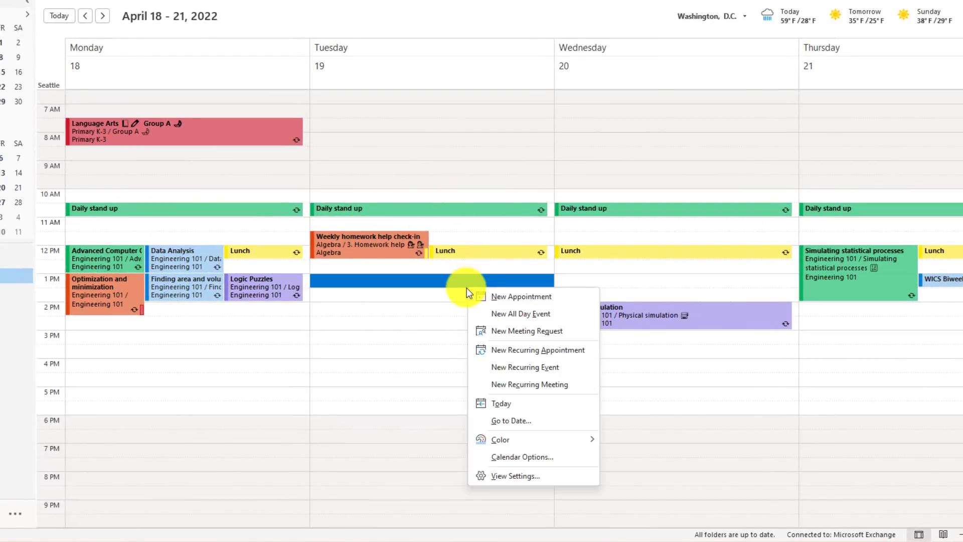
{"action": "left_click", "coordinate": [522, 458]}
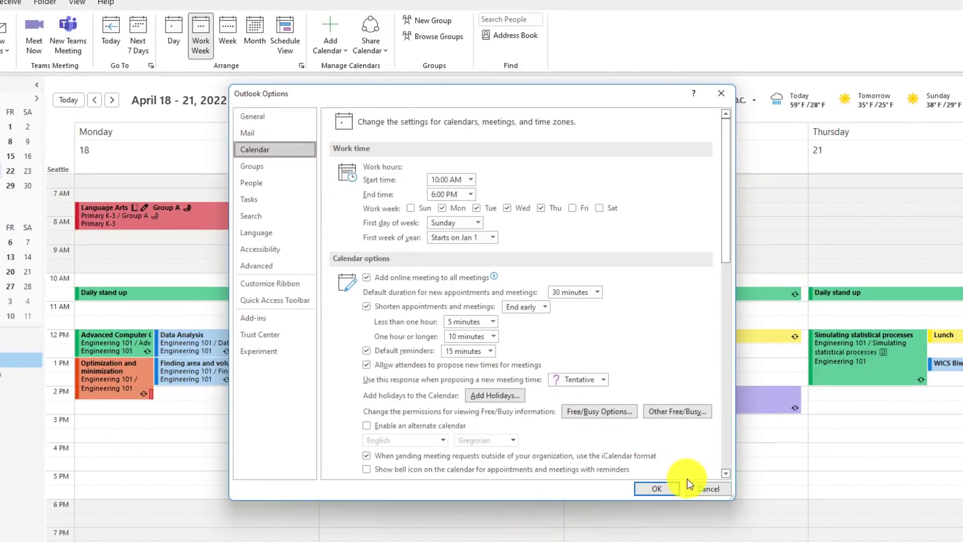
{"action": "left_click", "coordinate": [706, 490]}
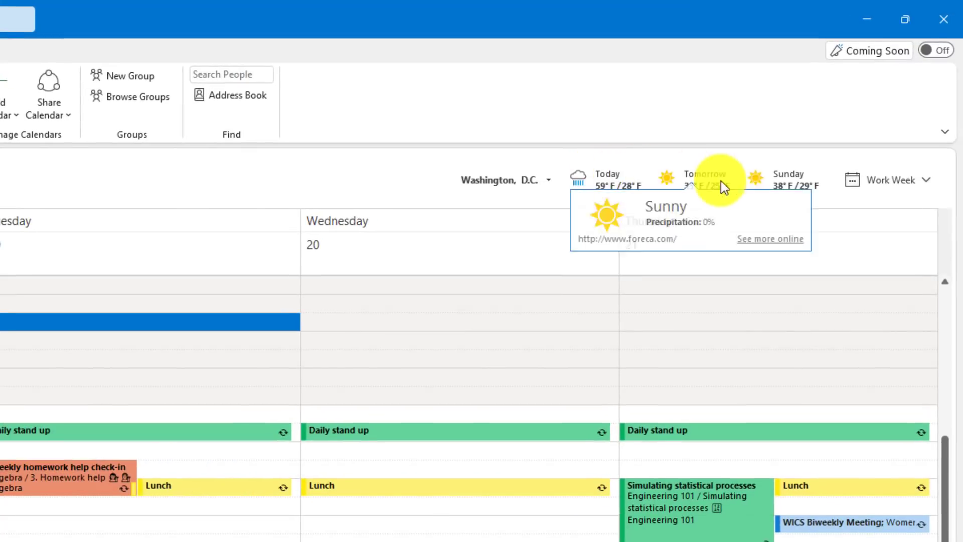
Add 'Seattle' as a weather location and select Seattle, WA instead of Washington, D.C.
{"action": "mouse_move", "coordinate": [869, 115]}
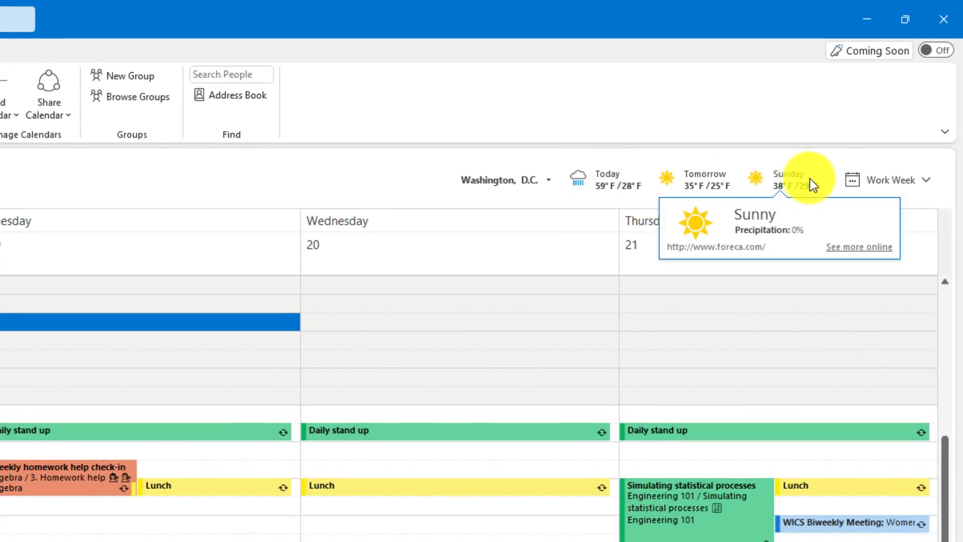
{"action": "left_click", "coordinate": [547, 183]}
{"action": "left_click", "coordinate": [516, 193]}
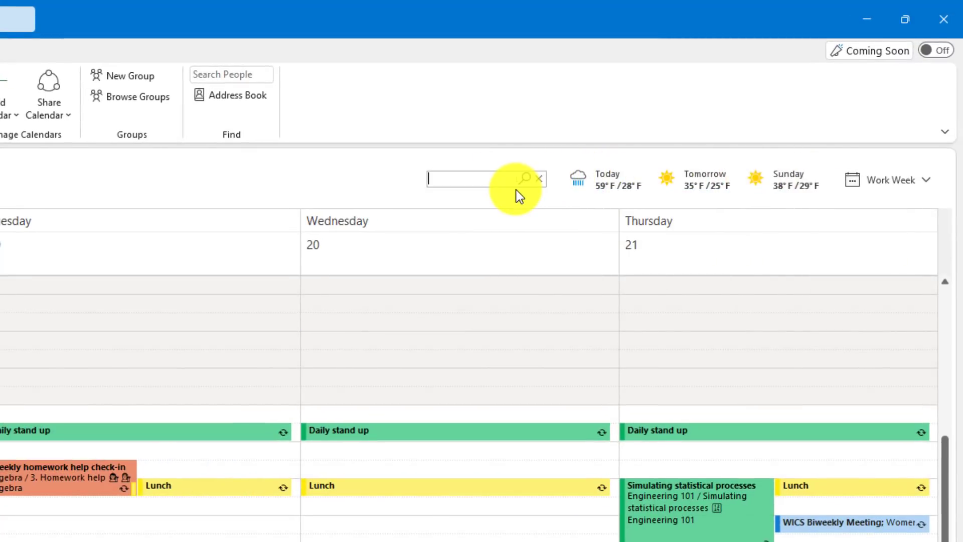
{"action": "type", "text": "Seattle"}
{"action": "key", "text": "Return"}
{"action": "left_click", "coordinate": [484, 210]}
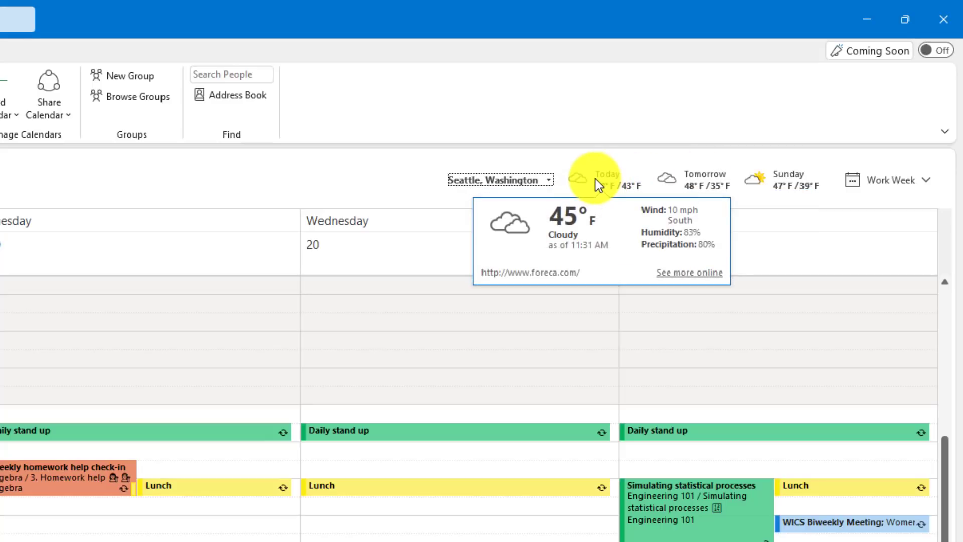
{"action": "mouse_move", "coordinate": [677, 179]}
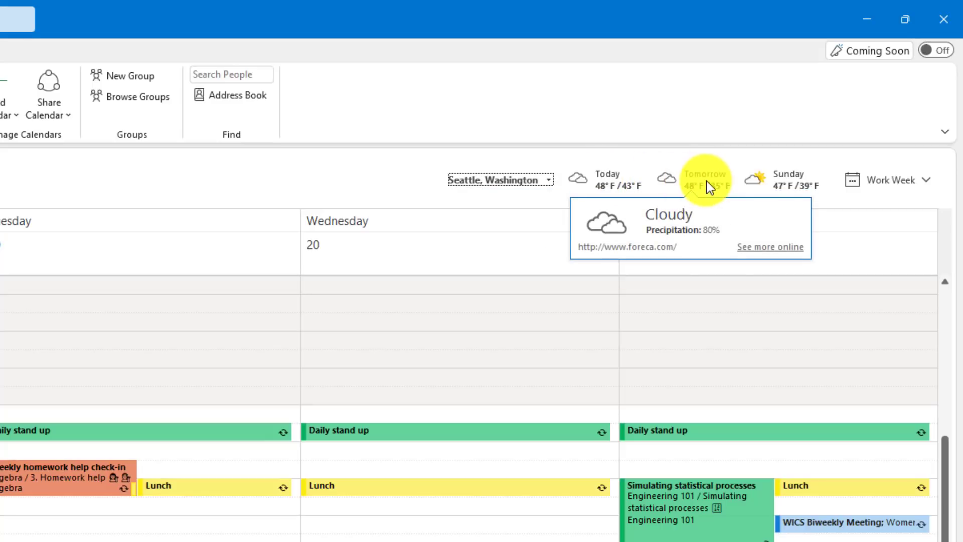